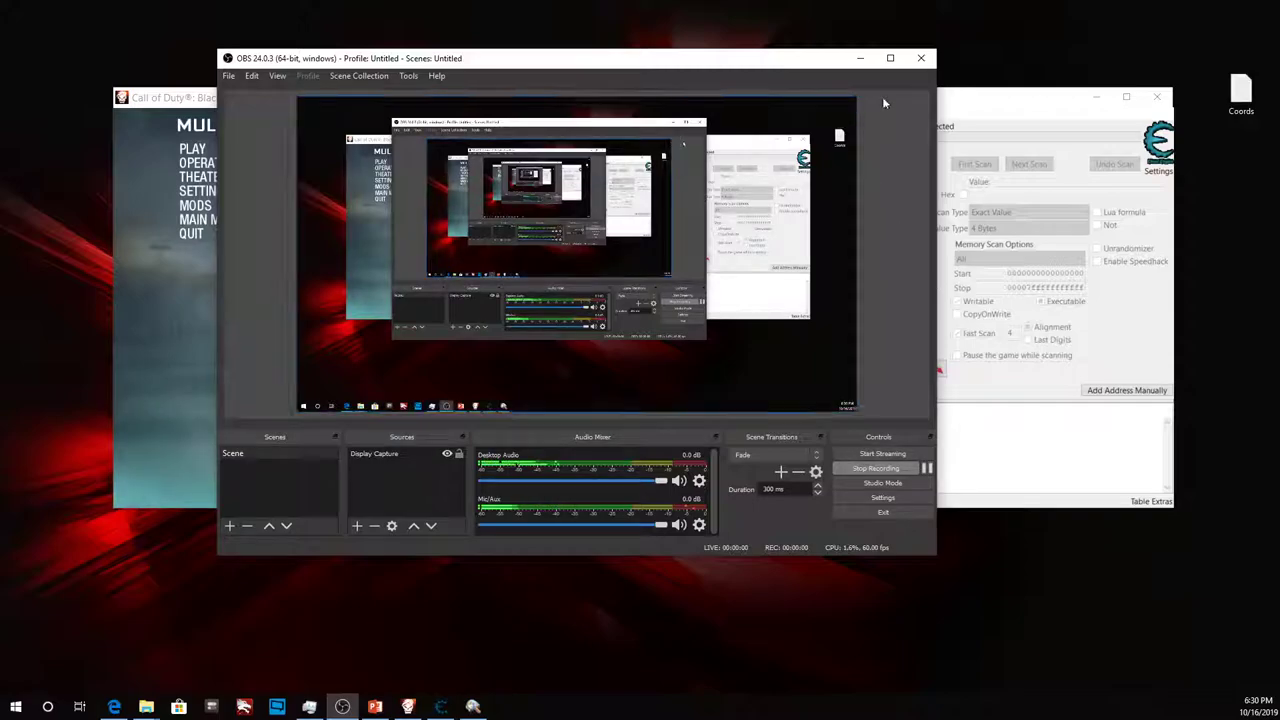
Minimize the recording software and set up a Black Ops private match on the Nuketown map in Free-for-All mode.
left_click(860, 57)
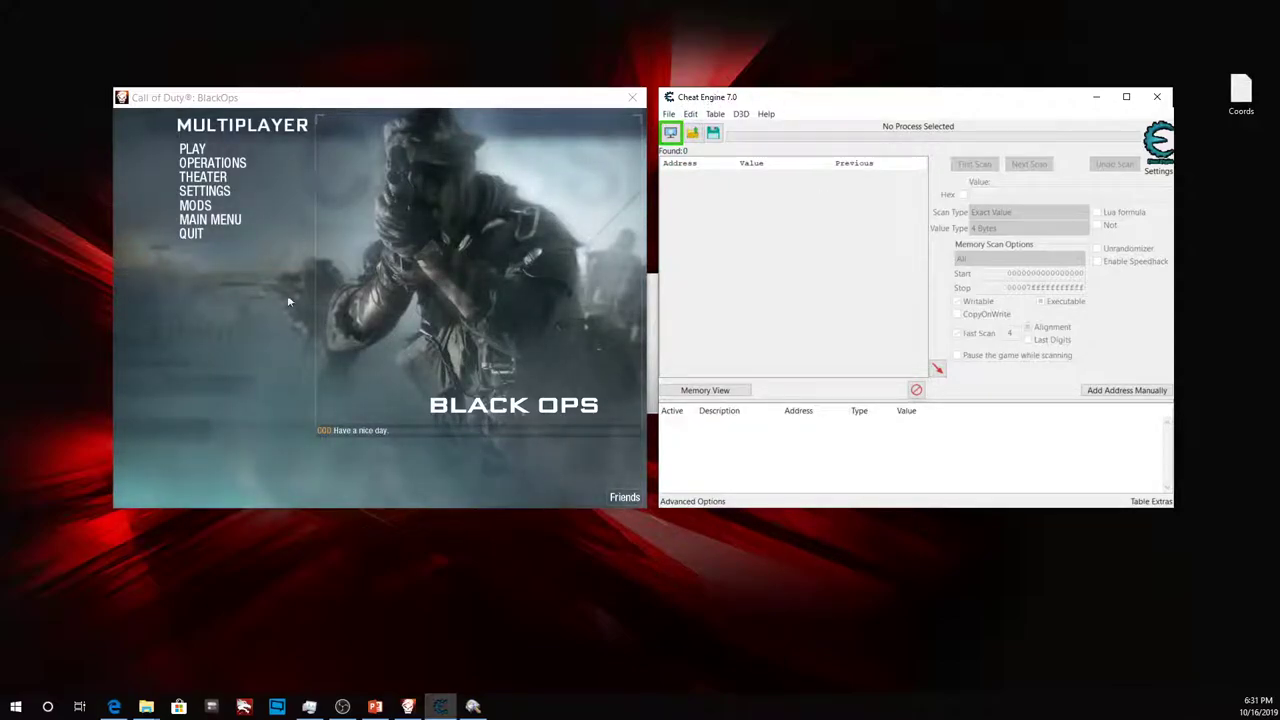
left_click(194, 150)
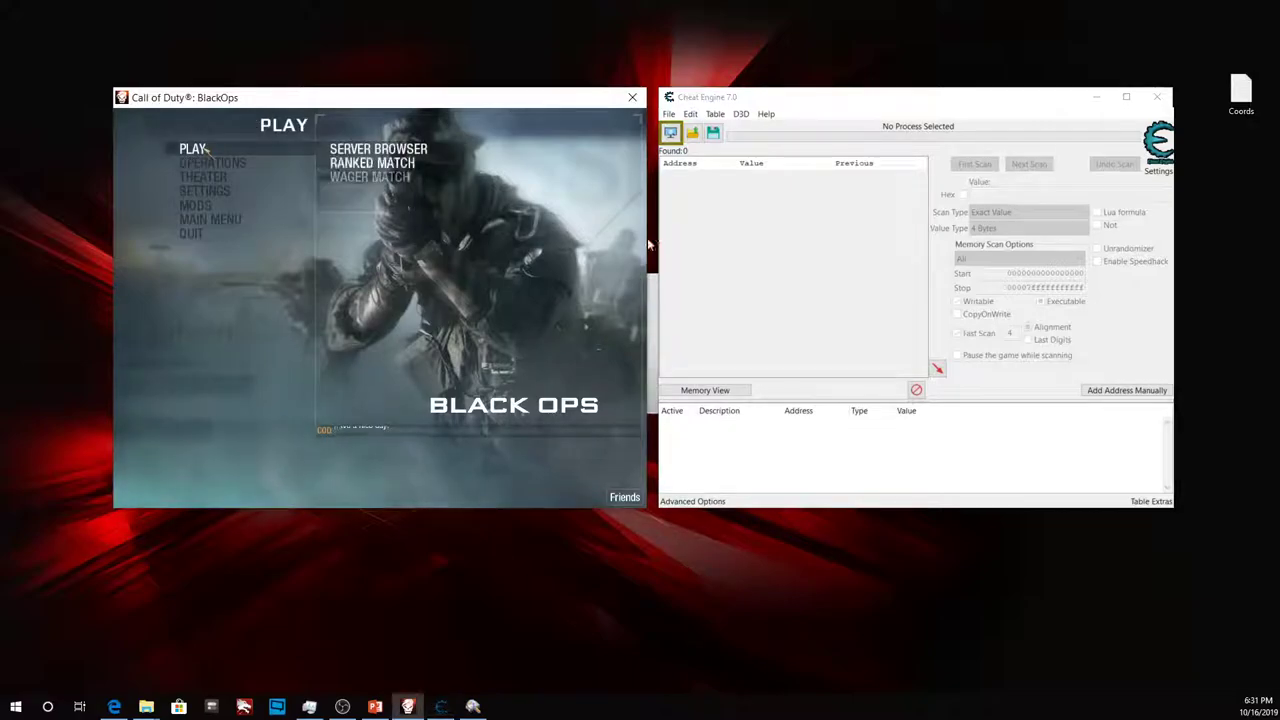
left_click(415, 207)
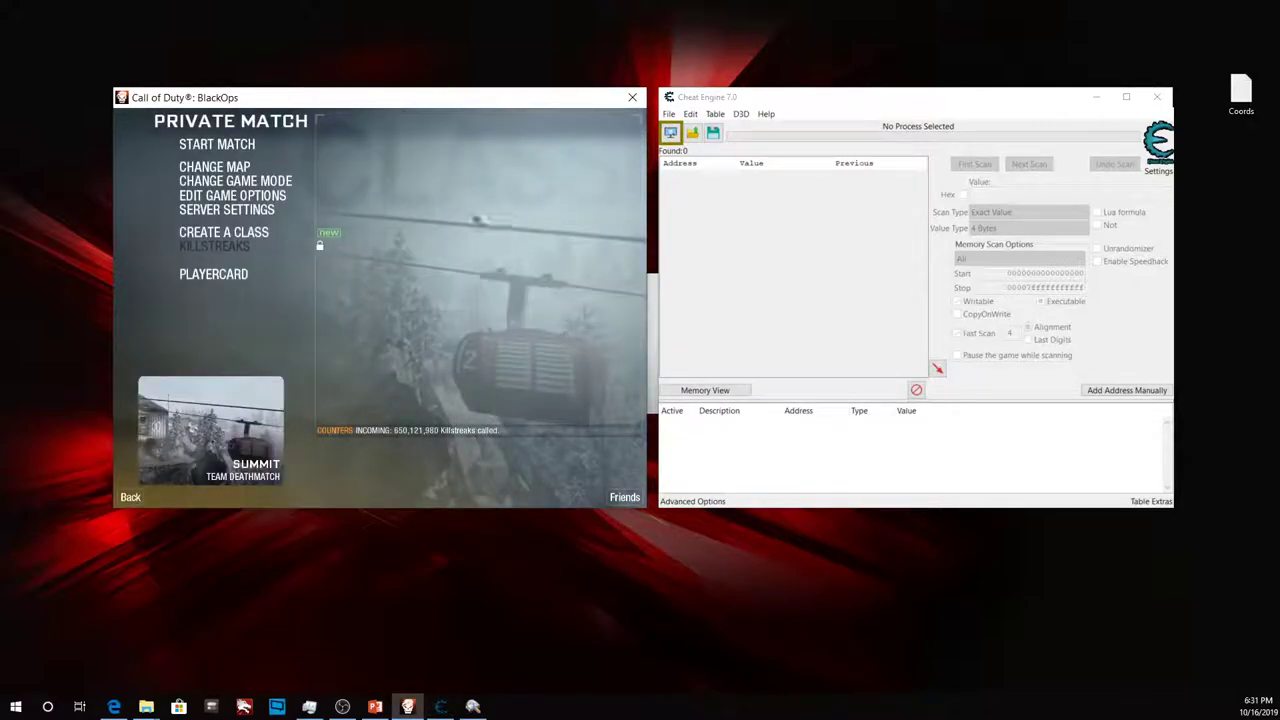
left_click(214, 167)
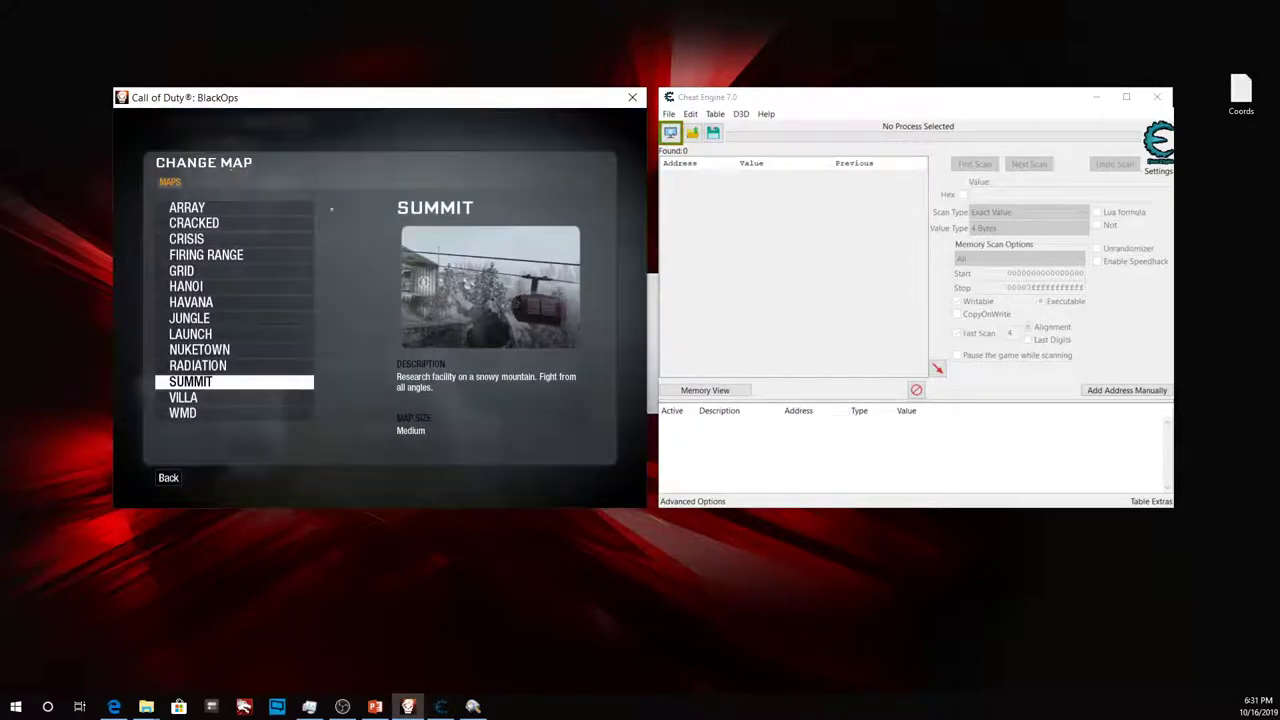
left_click(240, 350)
left_click(230, 186)
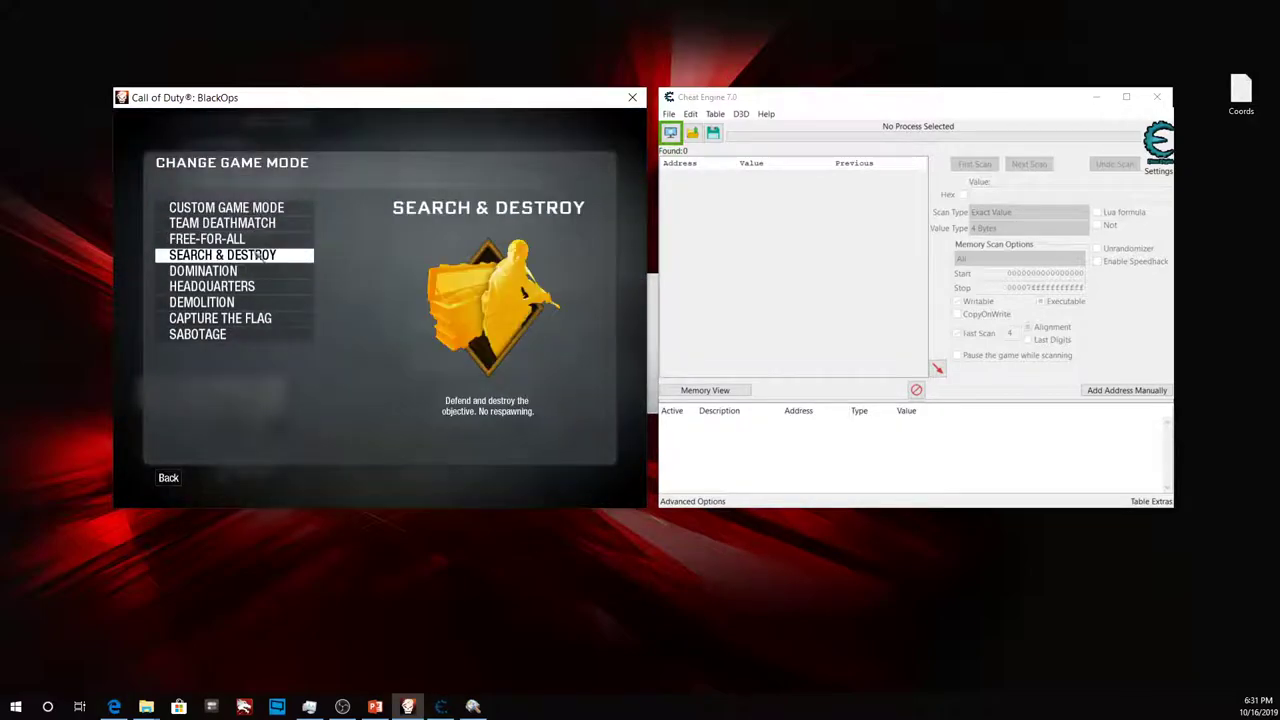
left_click(220, 239)
Set the private match's time limit to unlimited in the game options and return to the match lobby.
left_click(276, 198)
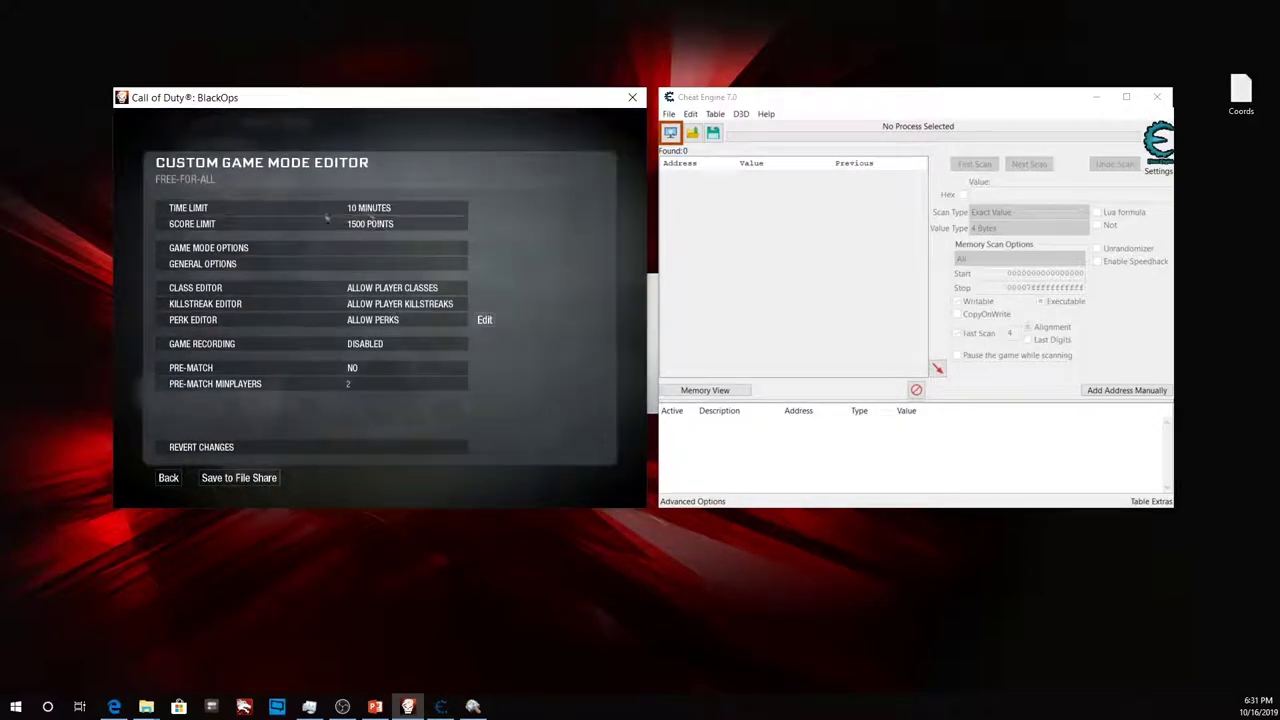
left_click(370, 212)
left_click(368, 211)
left_click(366, 210)
left_click(365, 209)
left_click(364, 209)
left_click(362, 212)
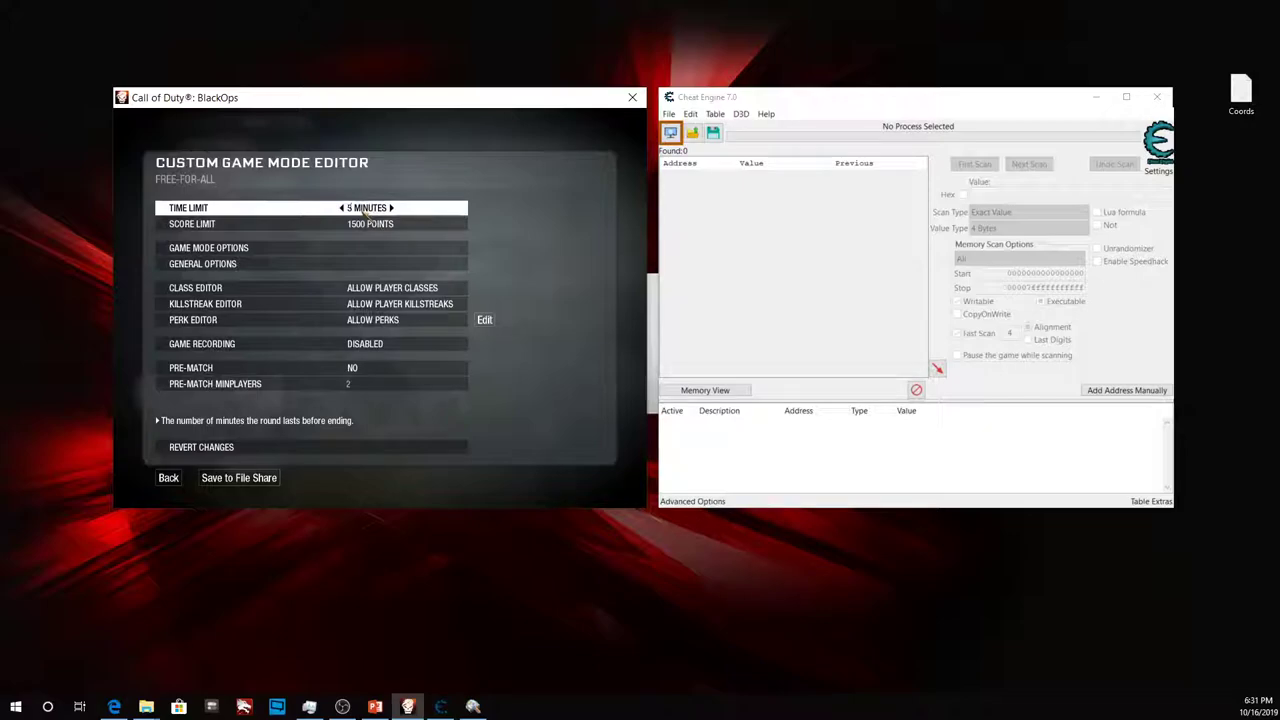
left_click(362, 212)
left_click(366, 210)
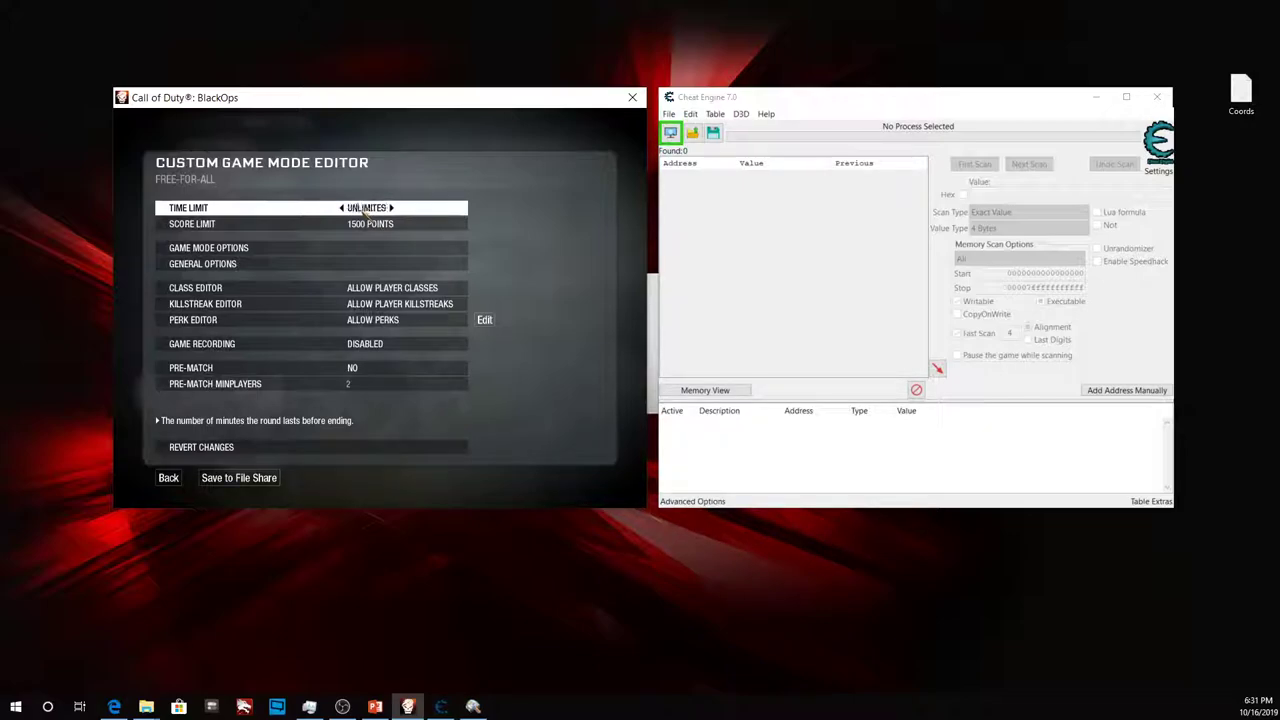
left_click(168, 478)
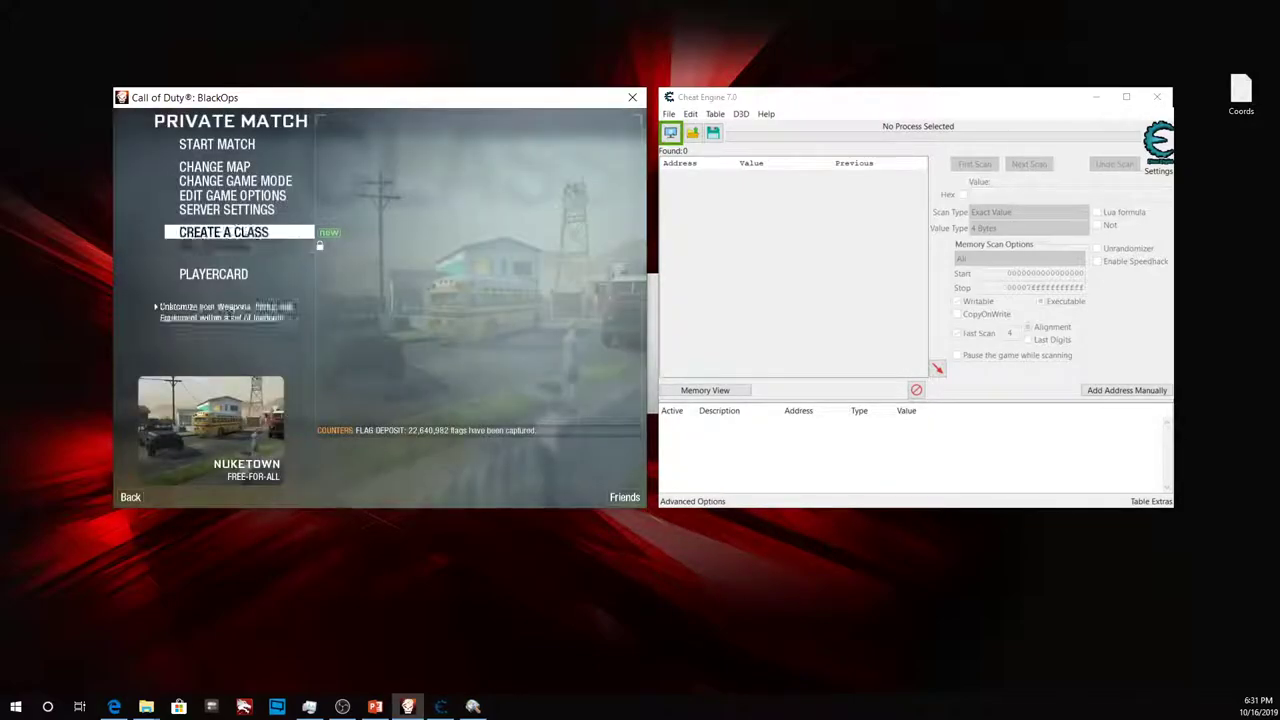
Check the Valve Anti-Cheat option in the server settings and start the private match.
left_click(258, 212)
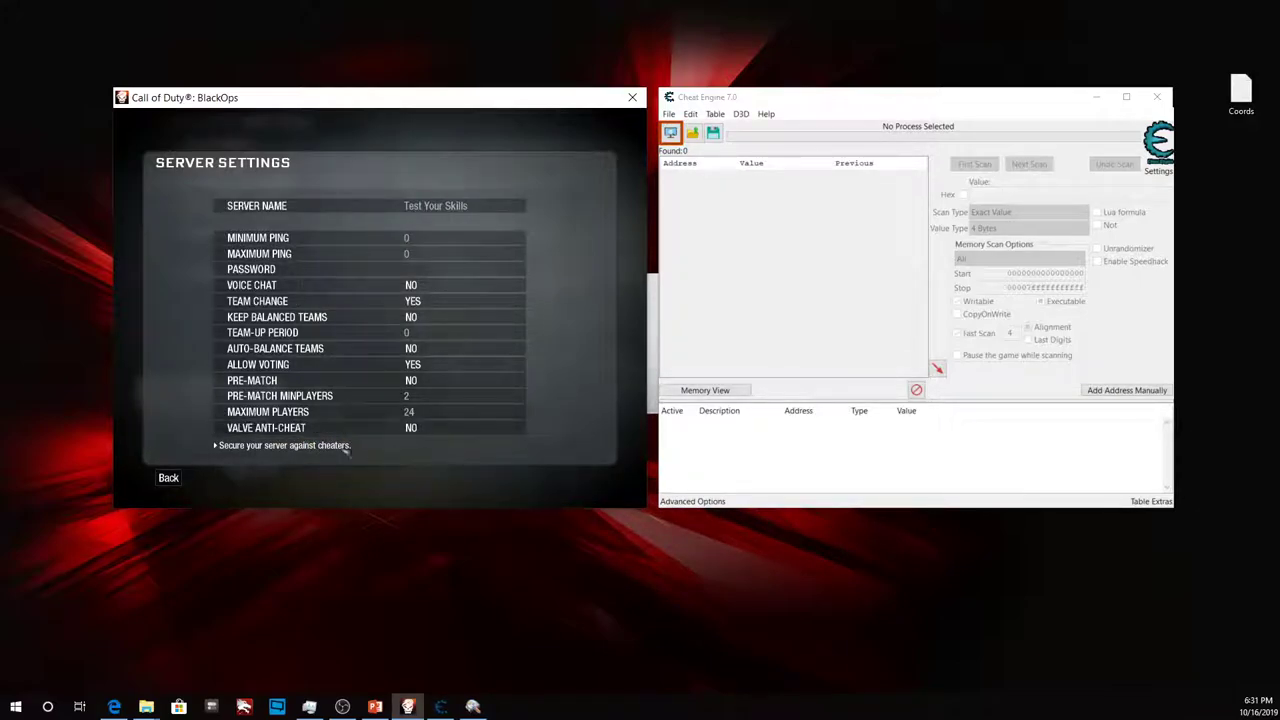
left_click(178, 479)
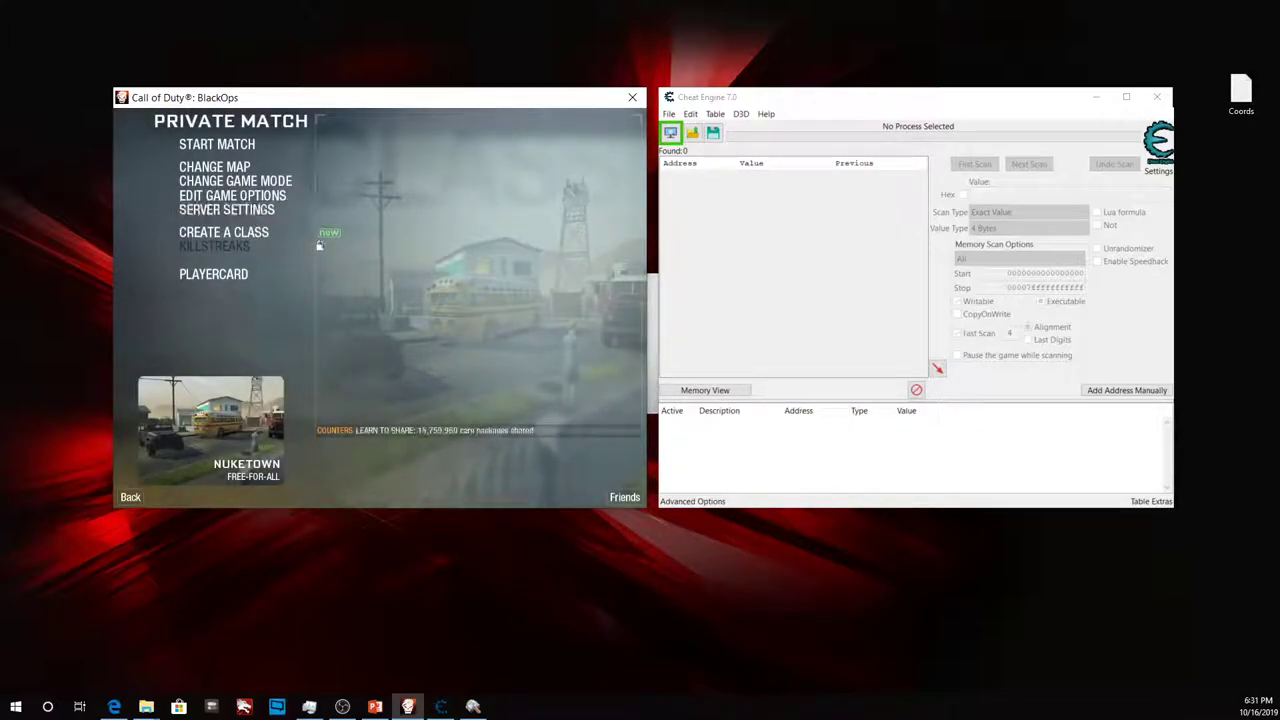
left_click(244, 147)
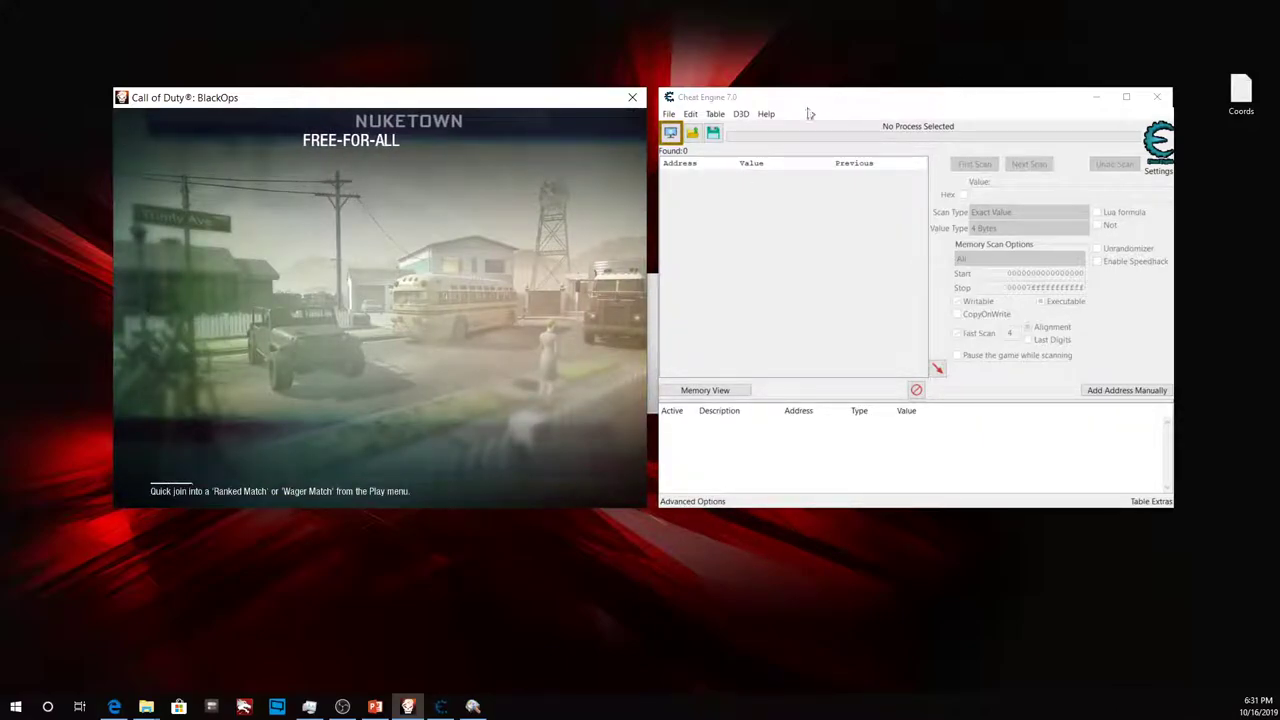
Attach Cheat Engine to the Call of Duty: BlackOps process.
left_click(670, 132)
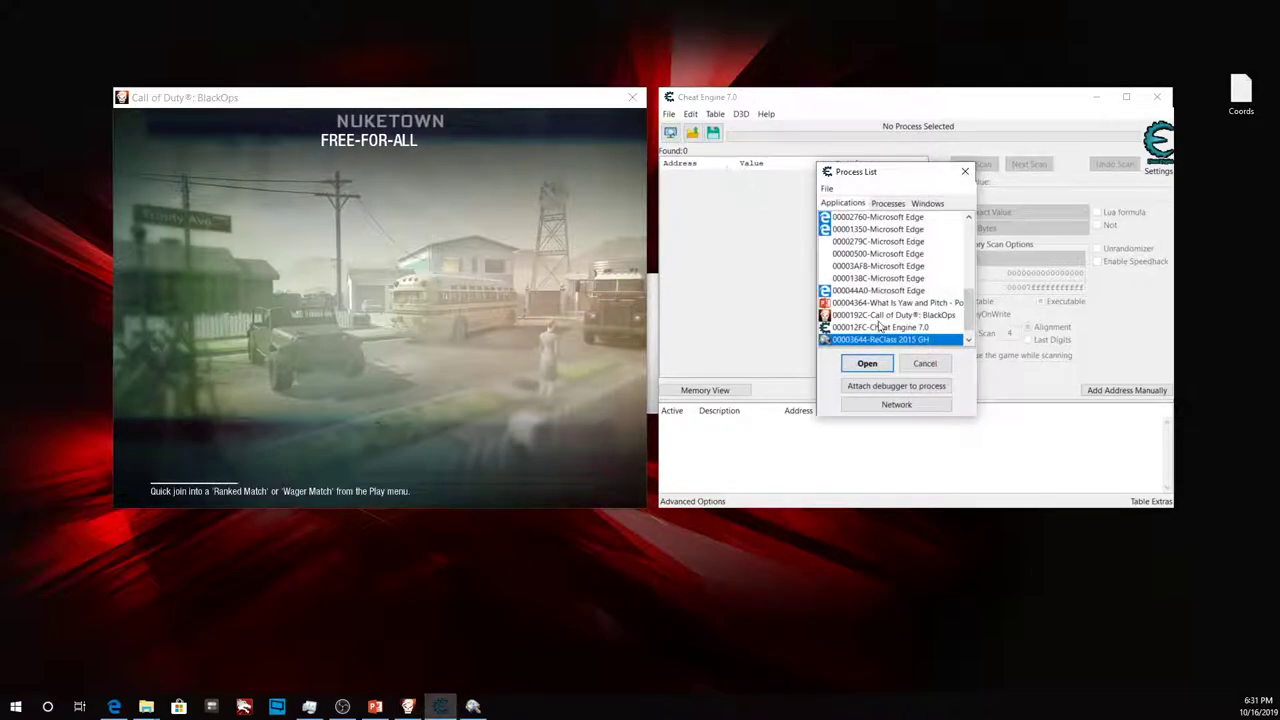
left_click(882, 315)
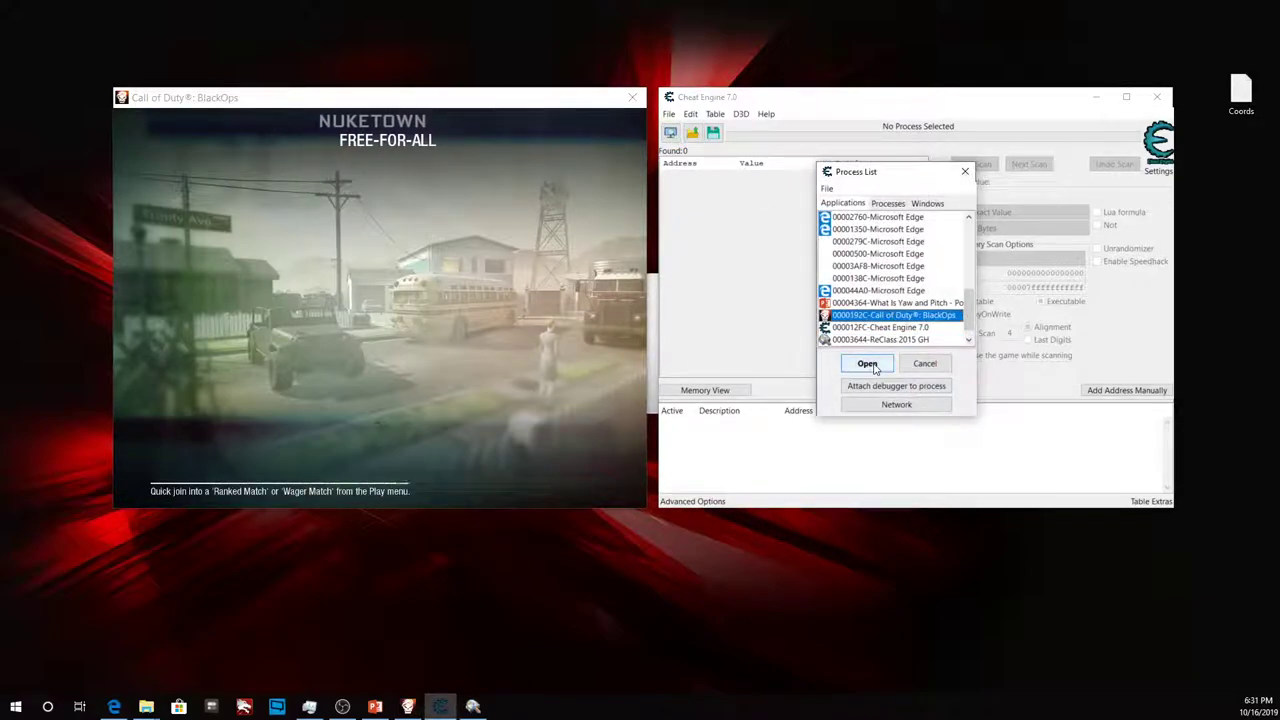
left_click(872, 366)
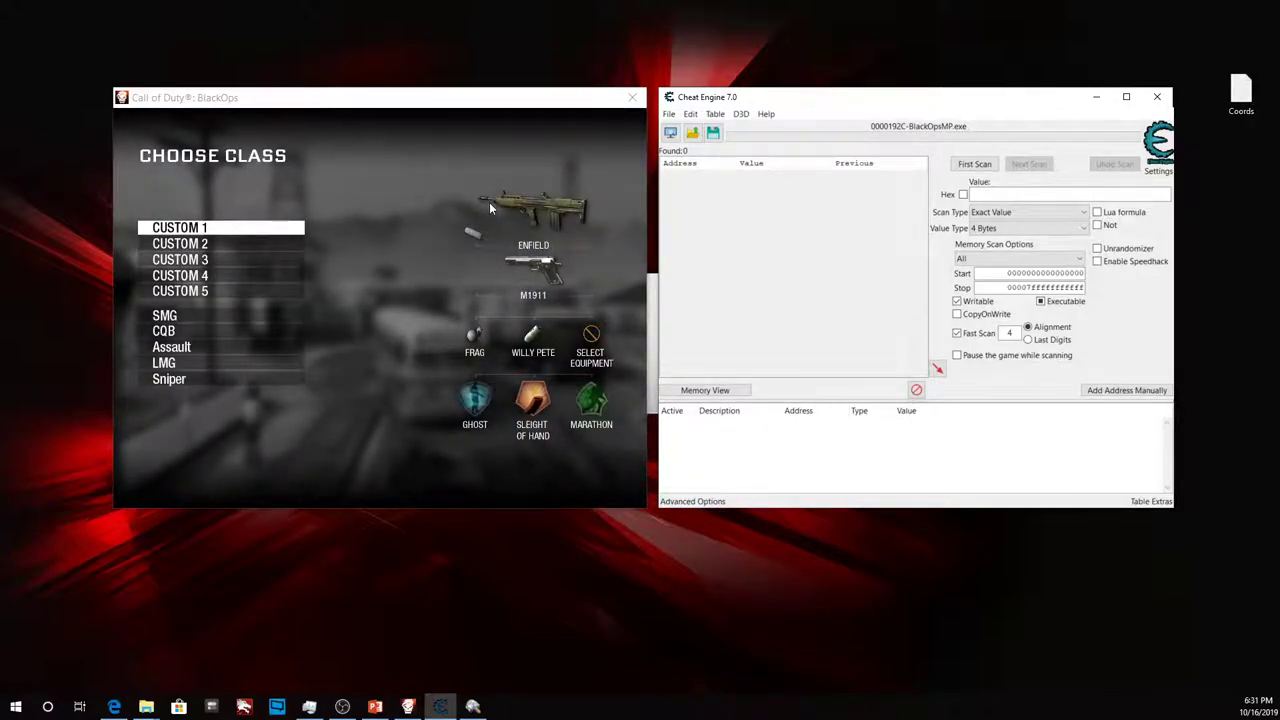
Enter the match in Black Ops with the Custom 1 class.
left_click(245, 228)
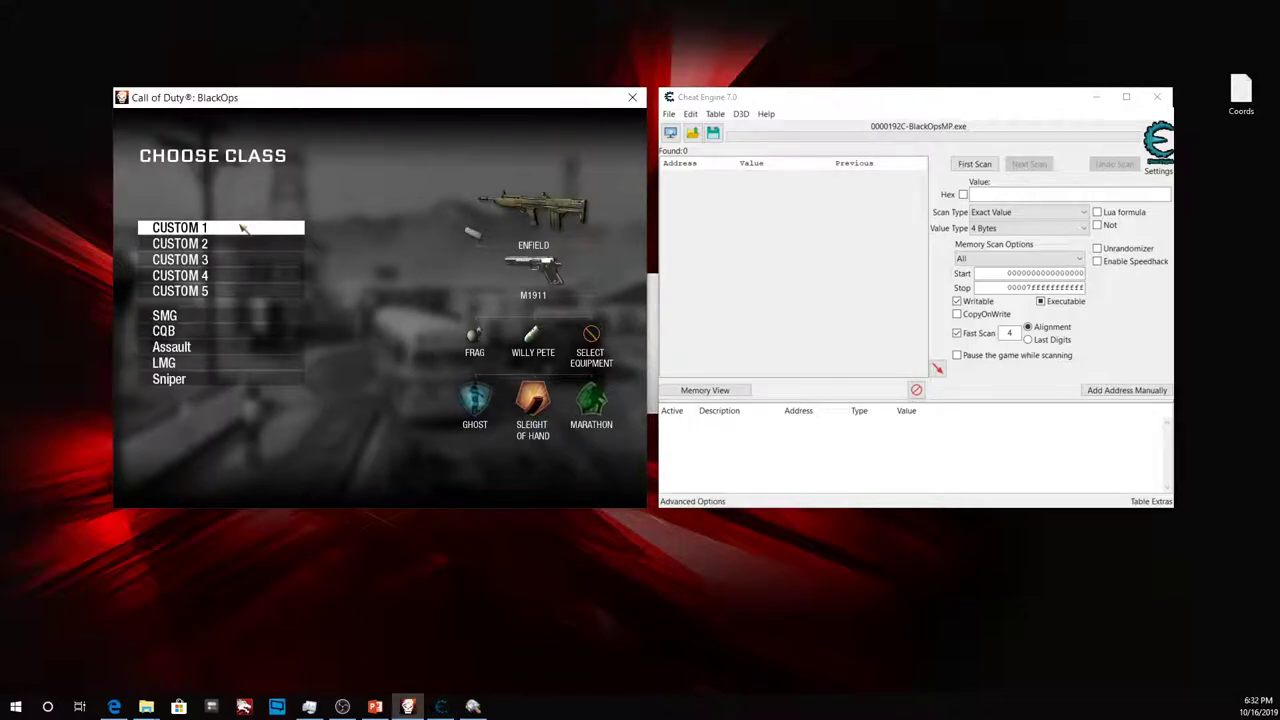
left_click(243, 228)
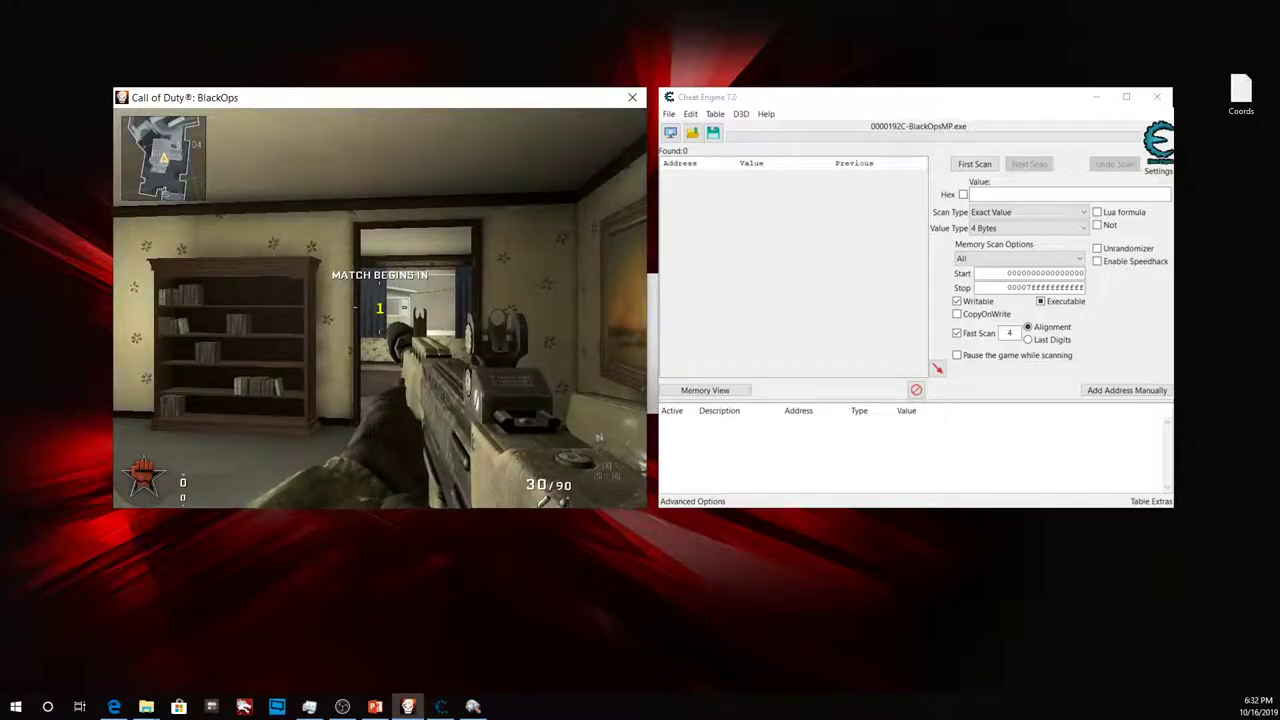
mouse_move(380, 308)
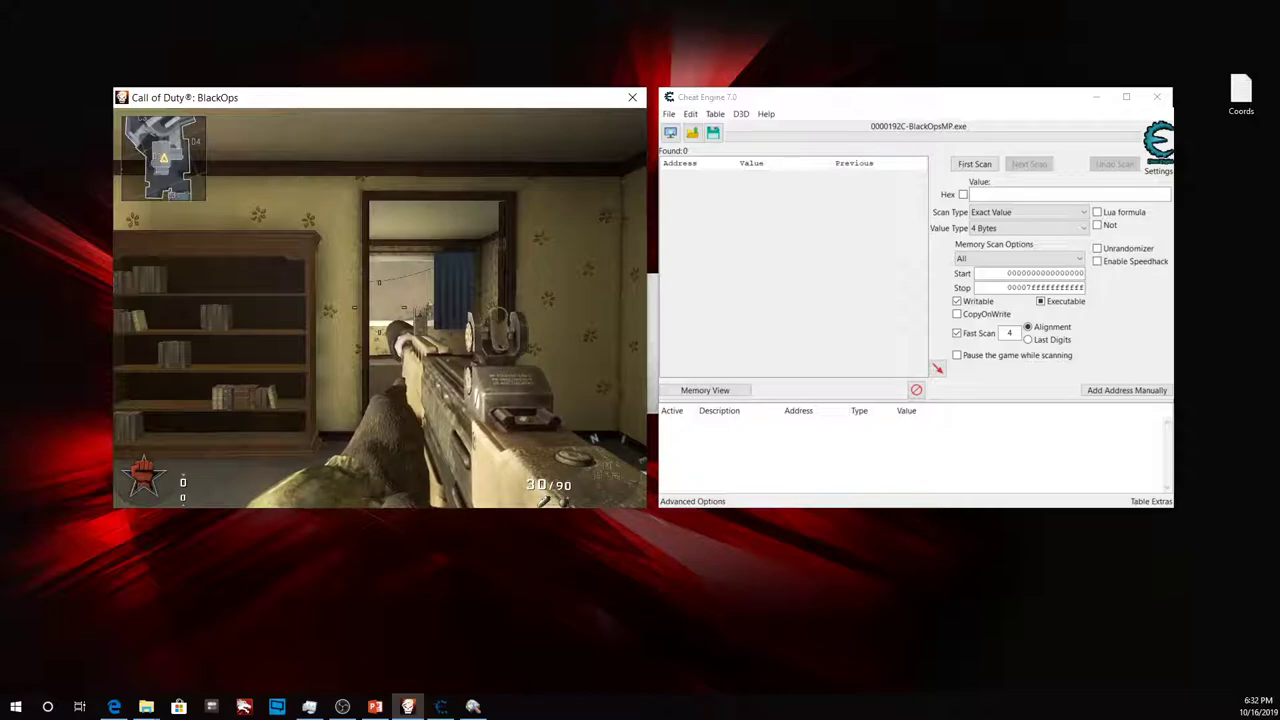
Pause the game and set up a Cheat Engine exact-value Float scan for 1.0000000 with default rounding.
key("Escape")
left_click(998, 228)
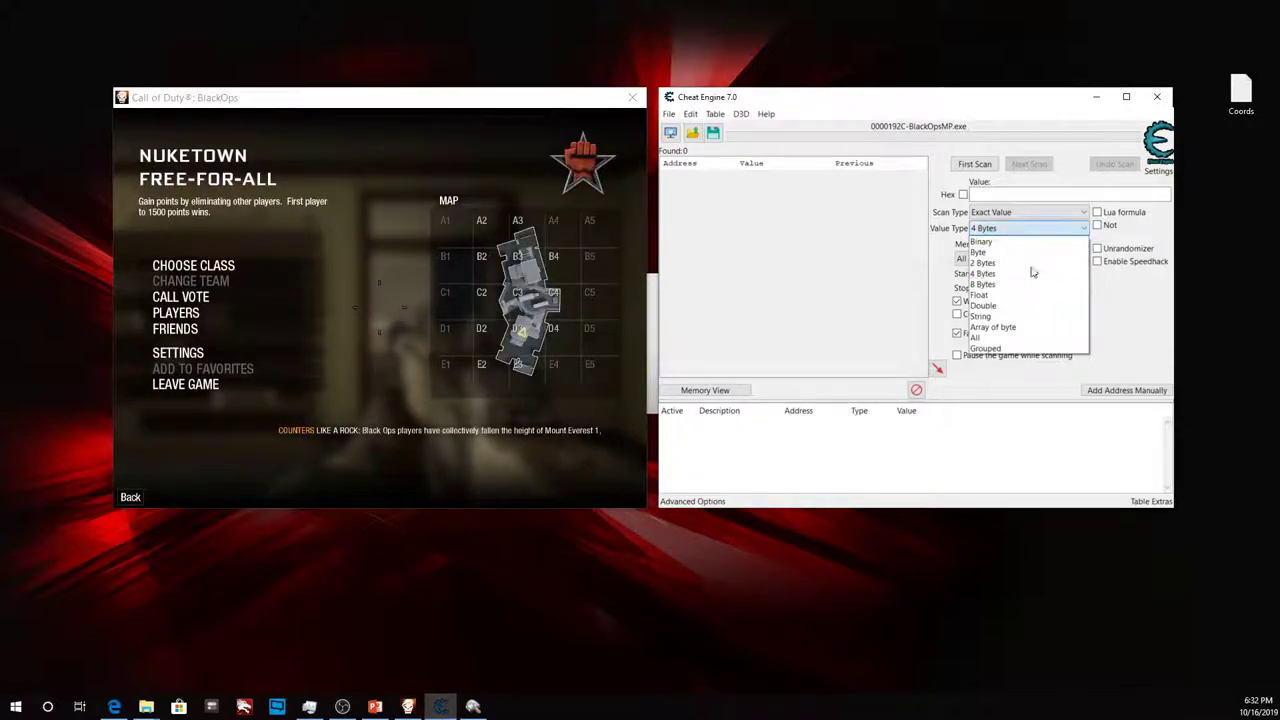
left_click(1020, 294)
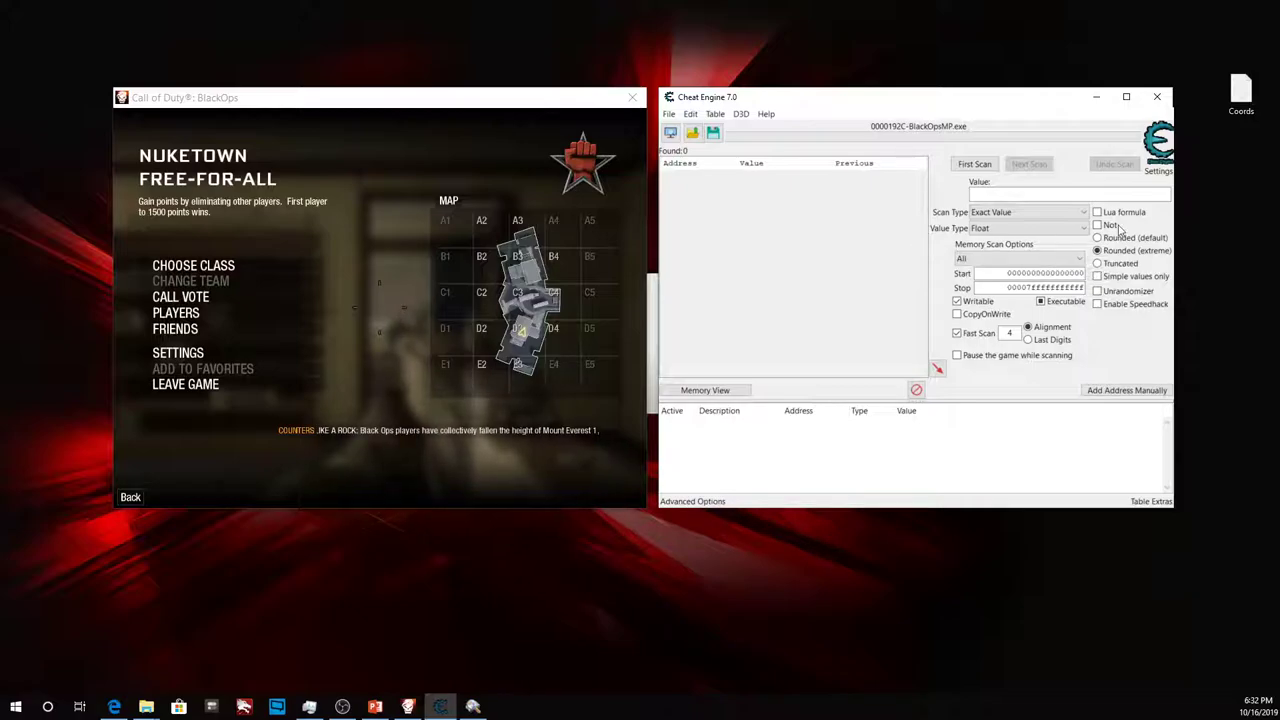
left_click(979, 193)
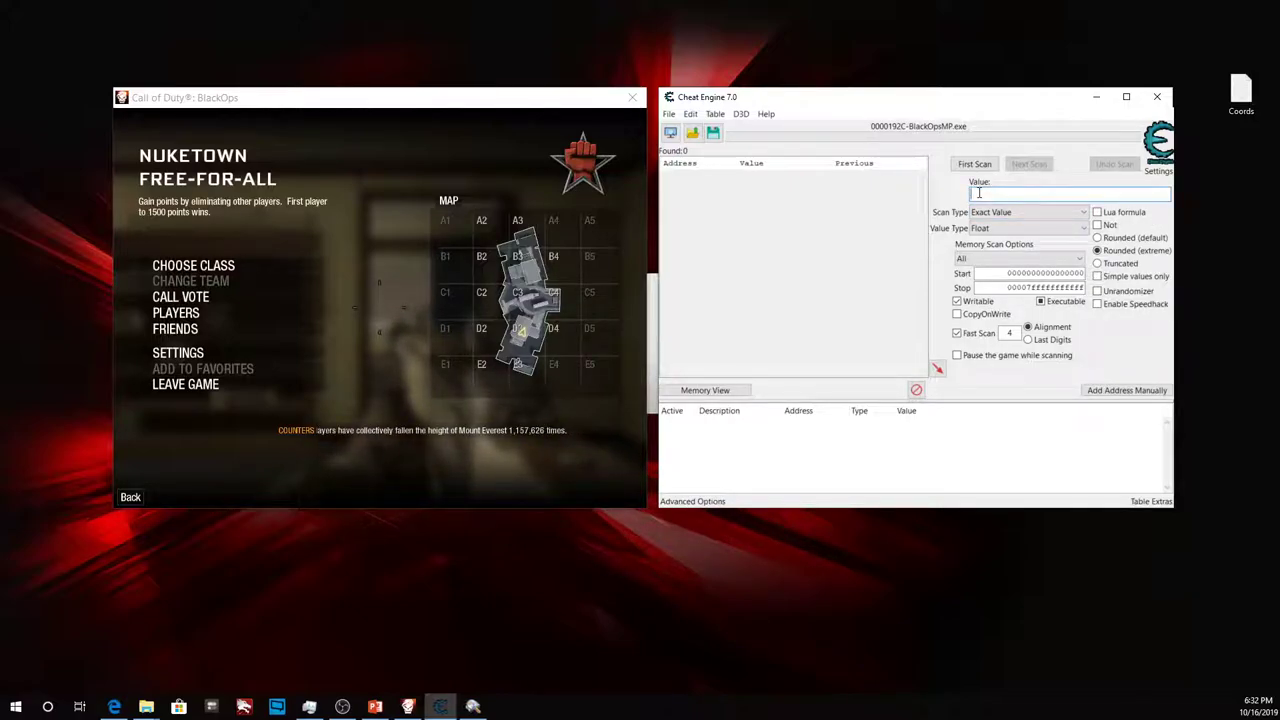
type("1")
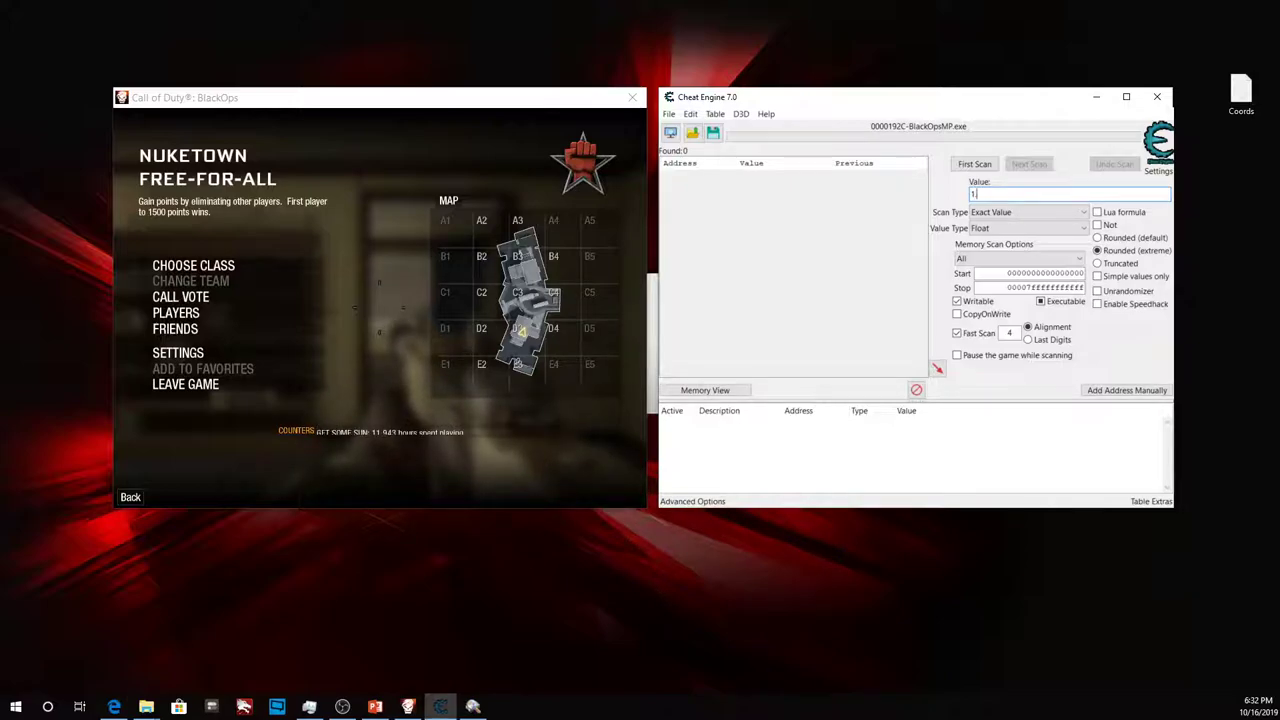
type("0000000")
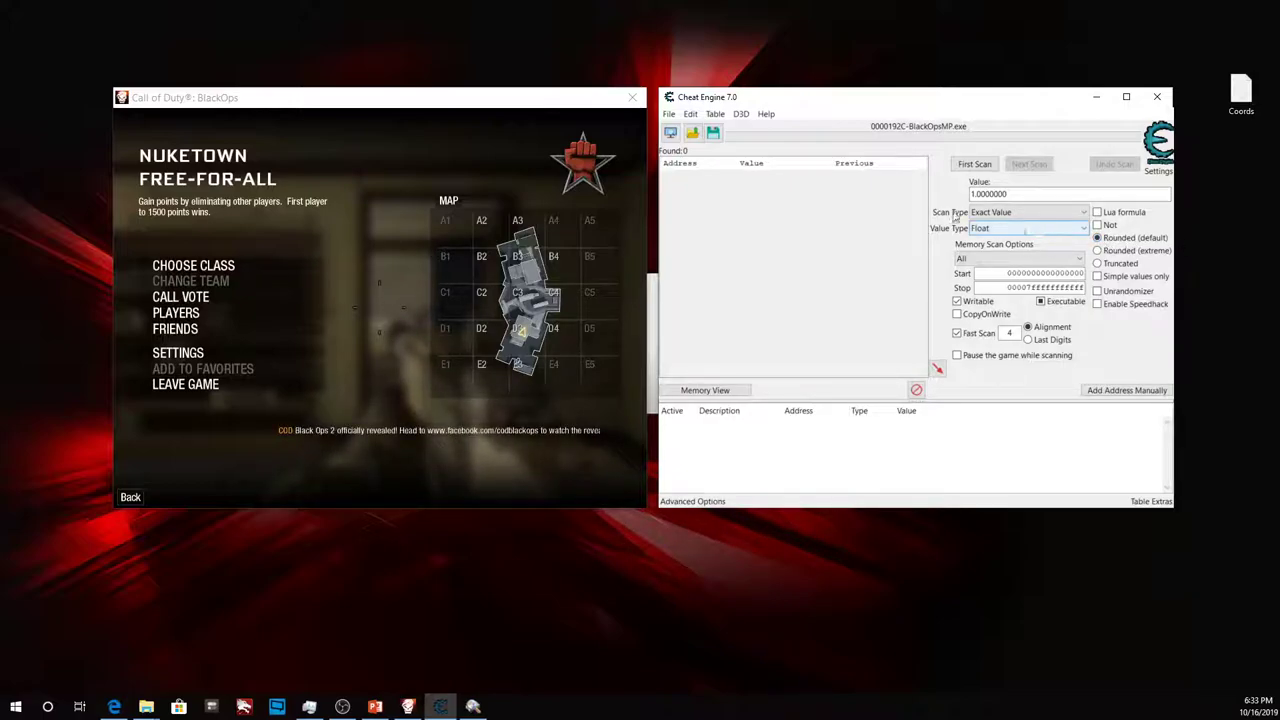
Aim the player's view straight up in the game, pause it, and run the first scan for 1.0000000.
left_click(498, 224)
key("Escape")
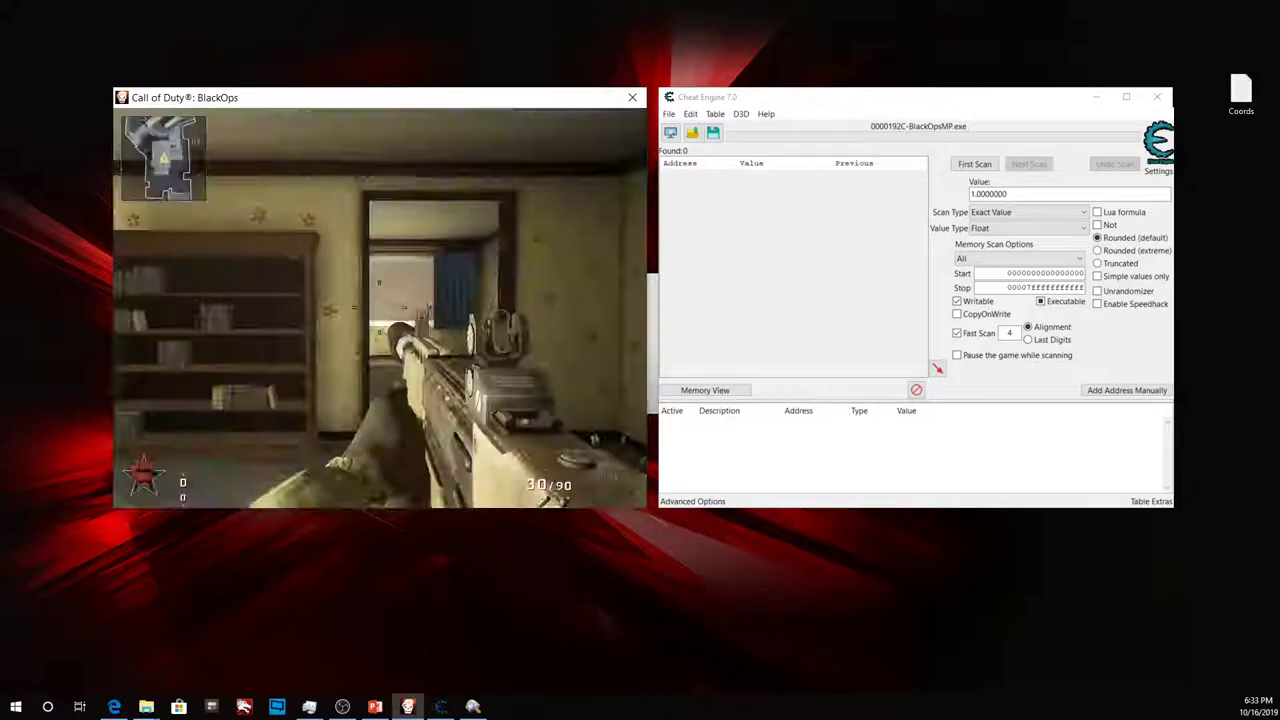
key("Escape")
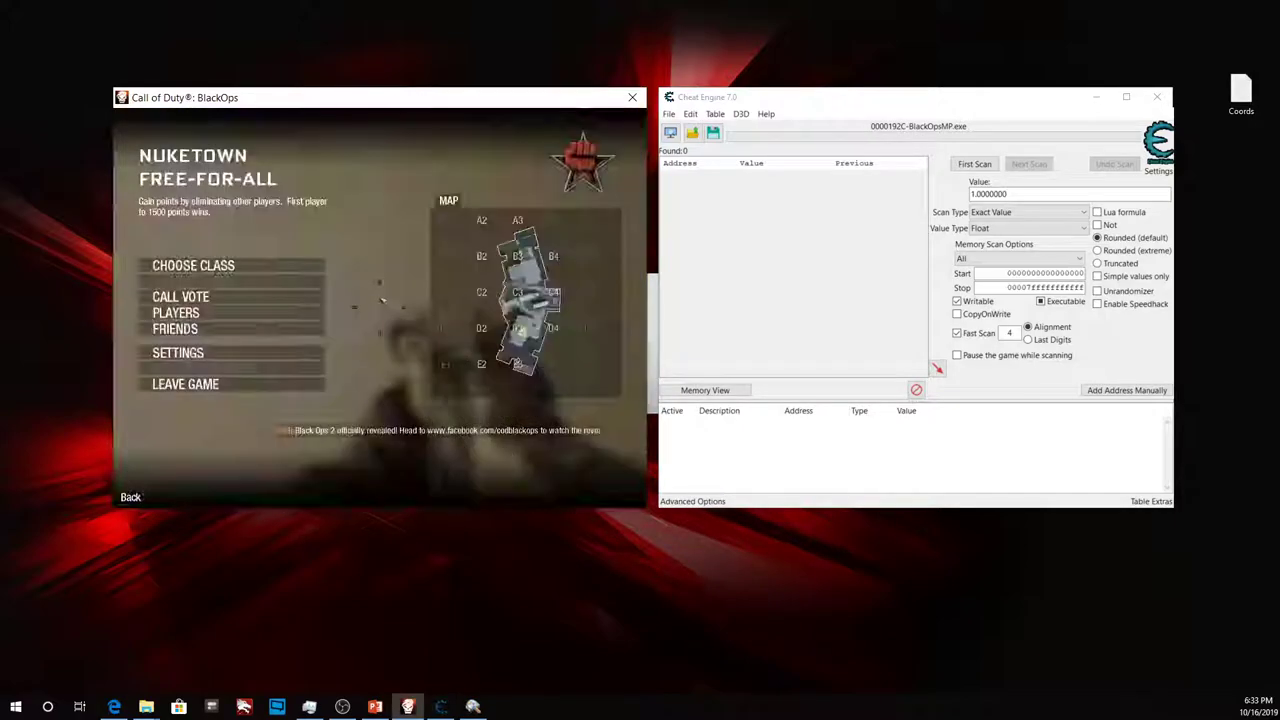
key("Escape")
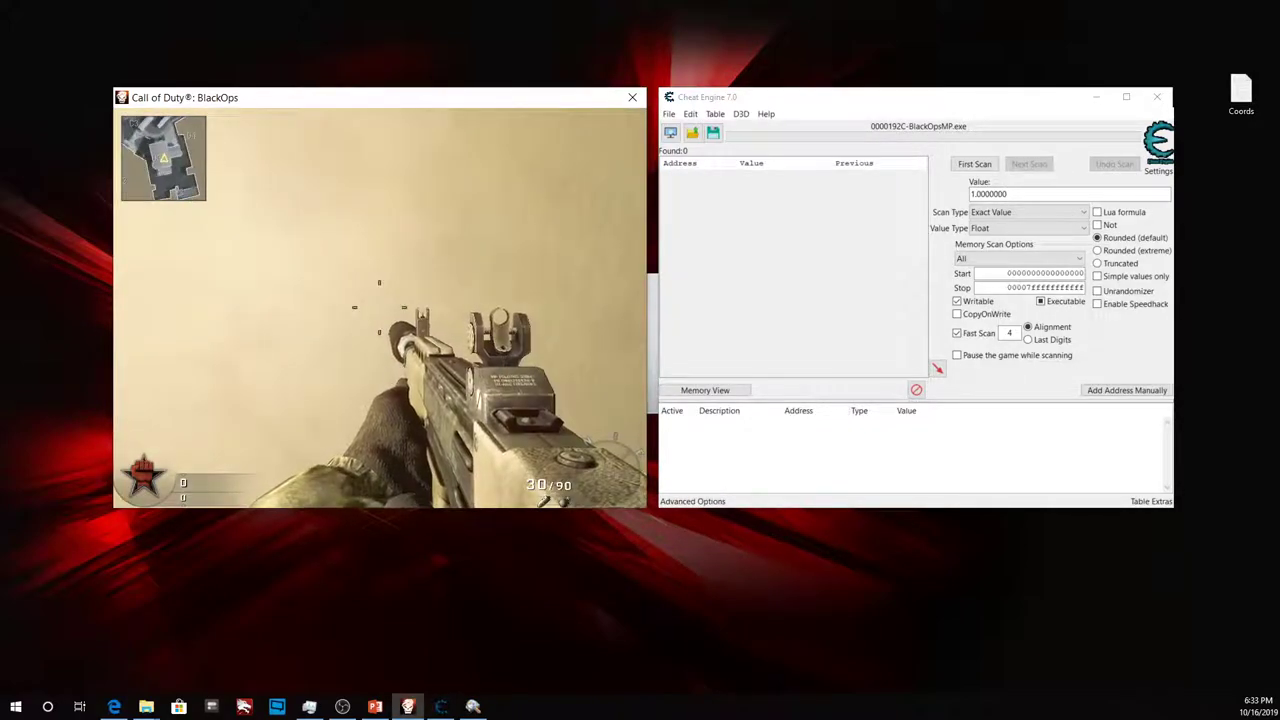
key("Escape")
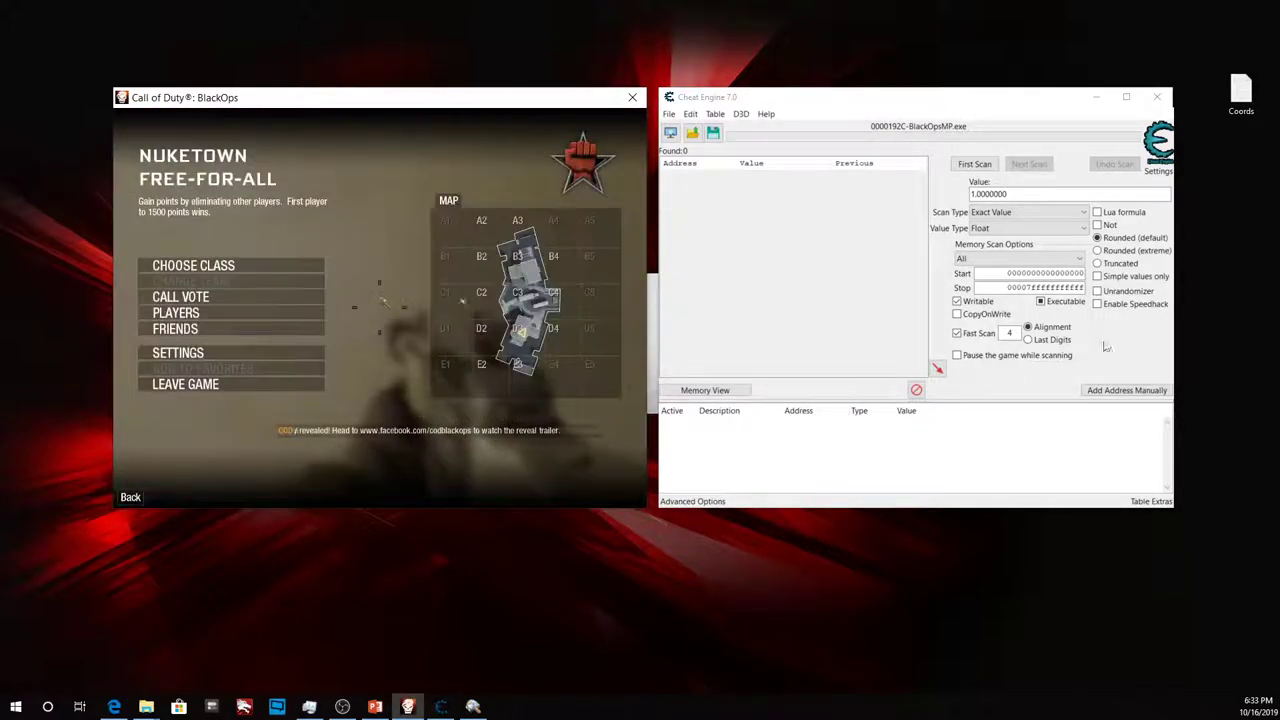
left_click(975, 164)
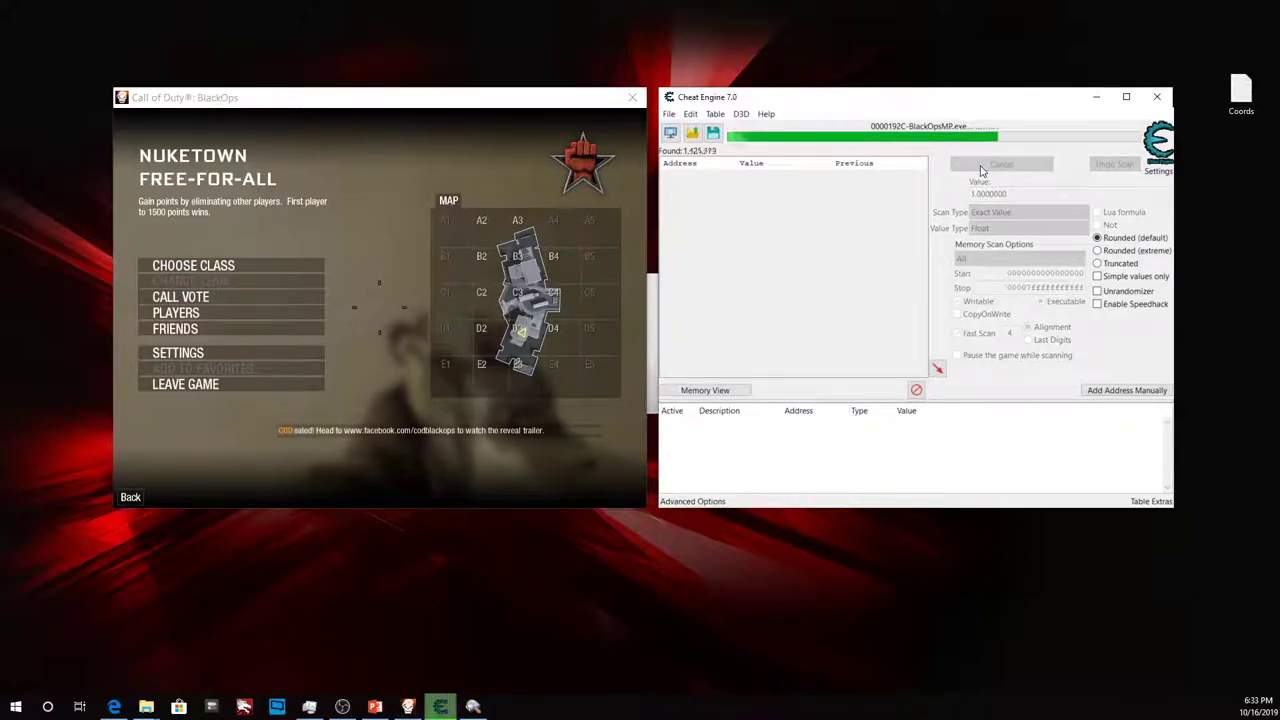
Aim the player's view straight down at the floor, pause the game, and run the next scan for -1.0000000.
left_click(430, 302)
key("Escape")
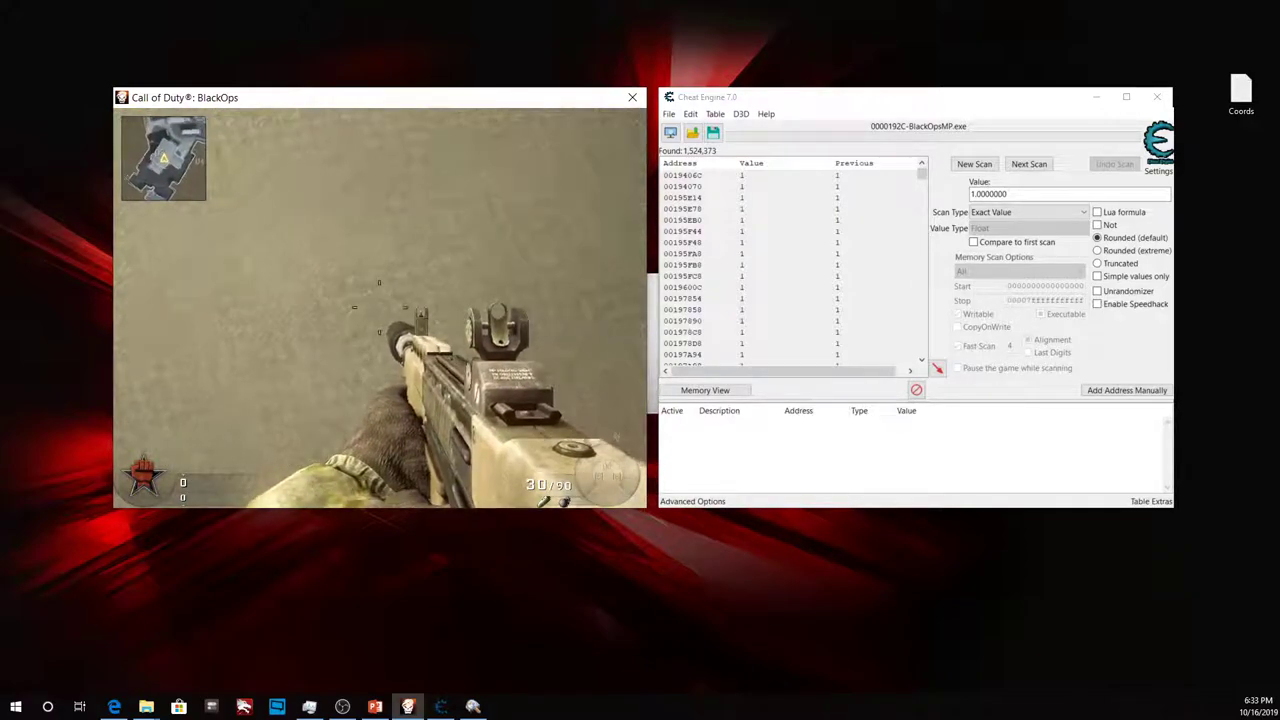
key("Escape")
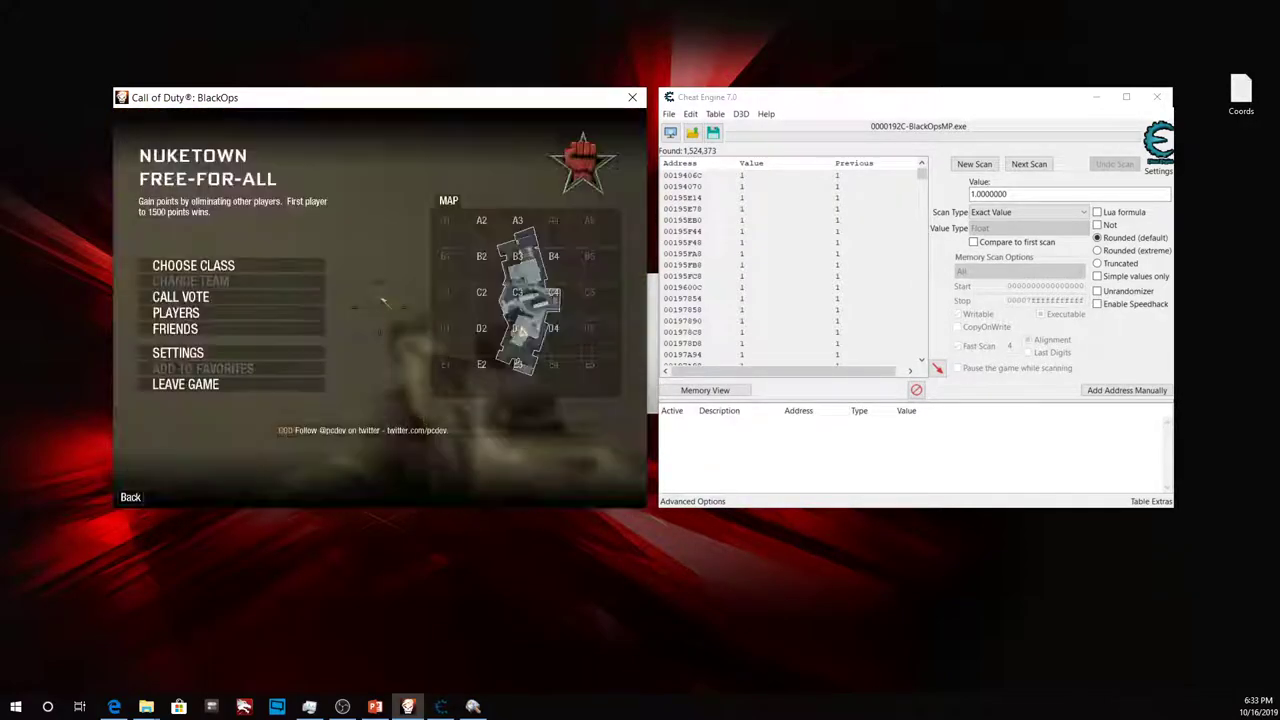
left_click(970, 194)
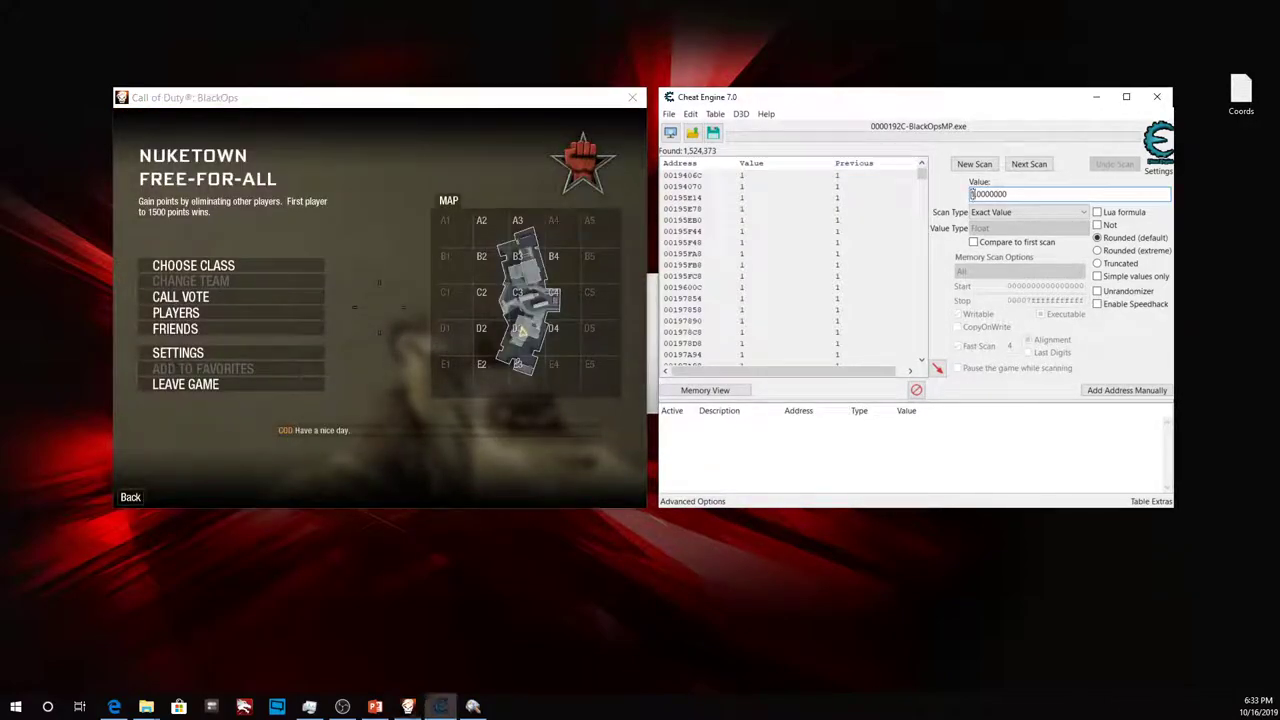
left_click(1028, 164)
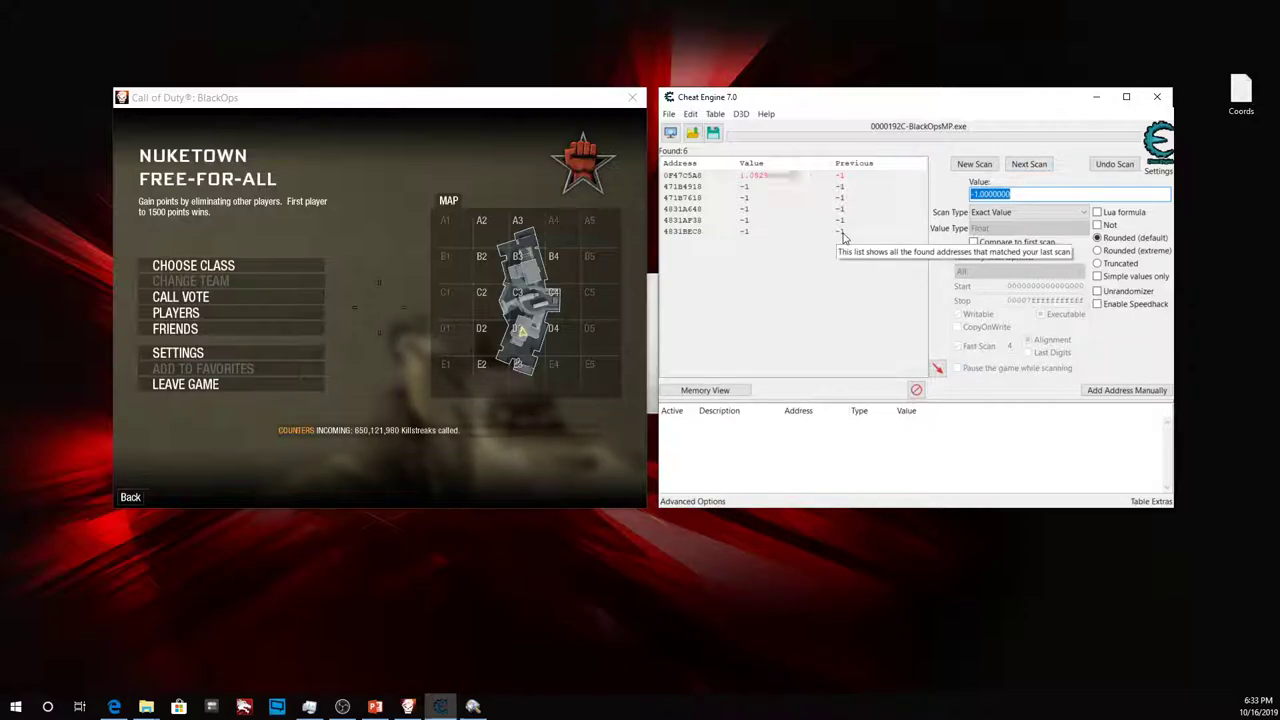
Resume the match, move the player's view, and pause again while watching the found addresses' values in Cheat Engine.
left_click(436, 205)
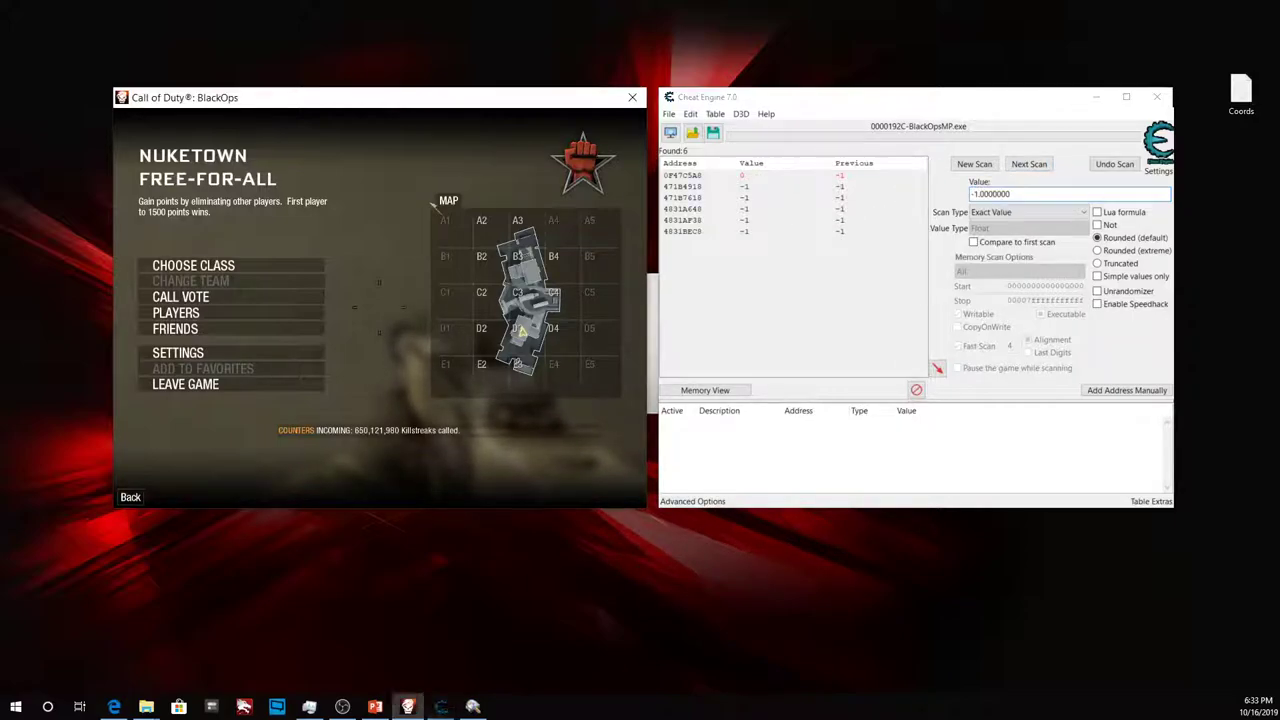
key("Escape")
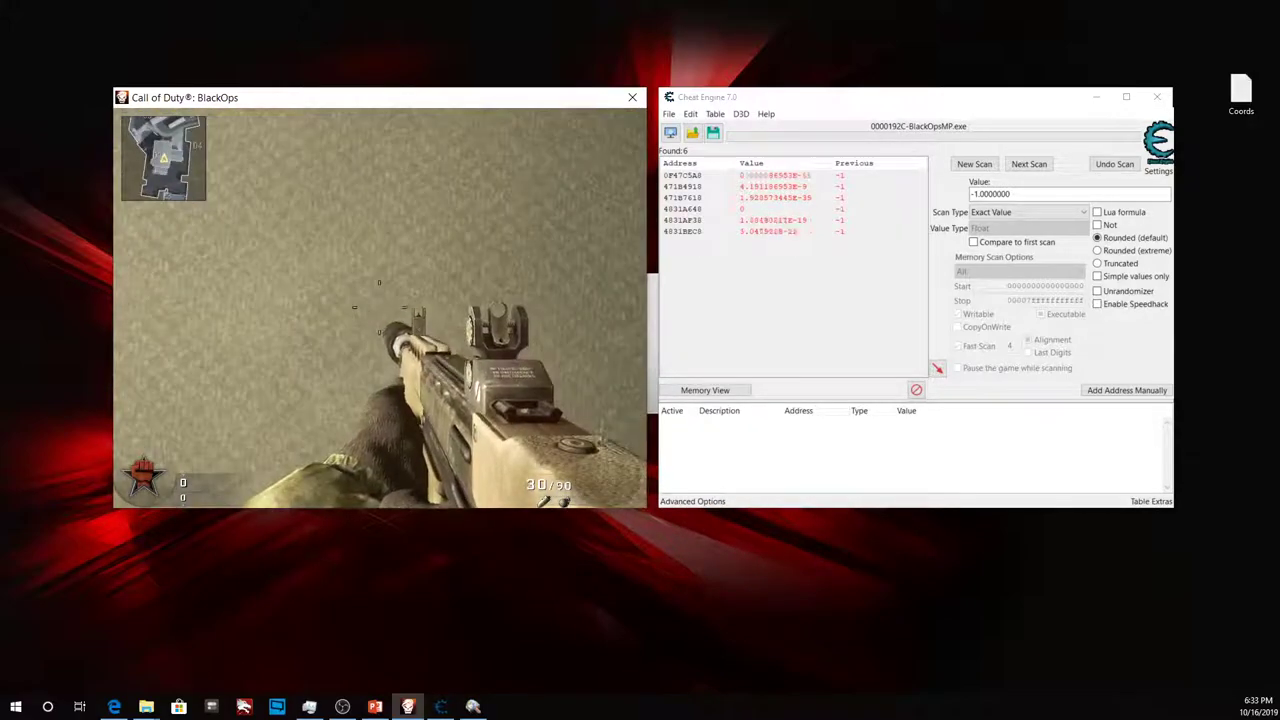
key("Escape")
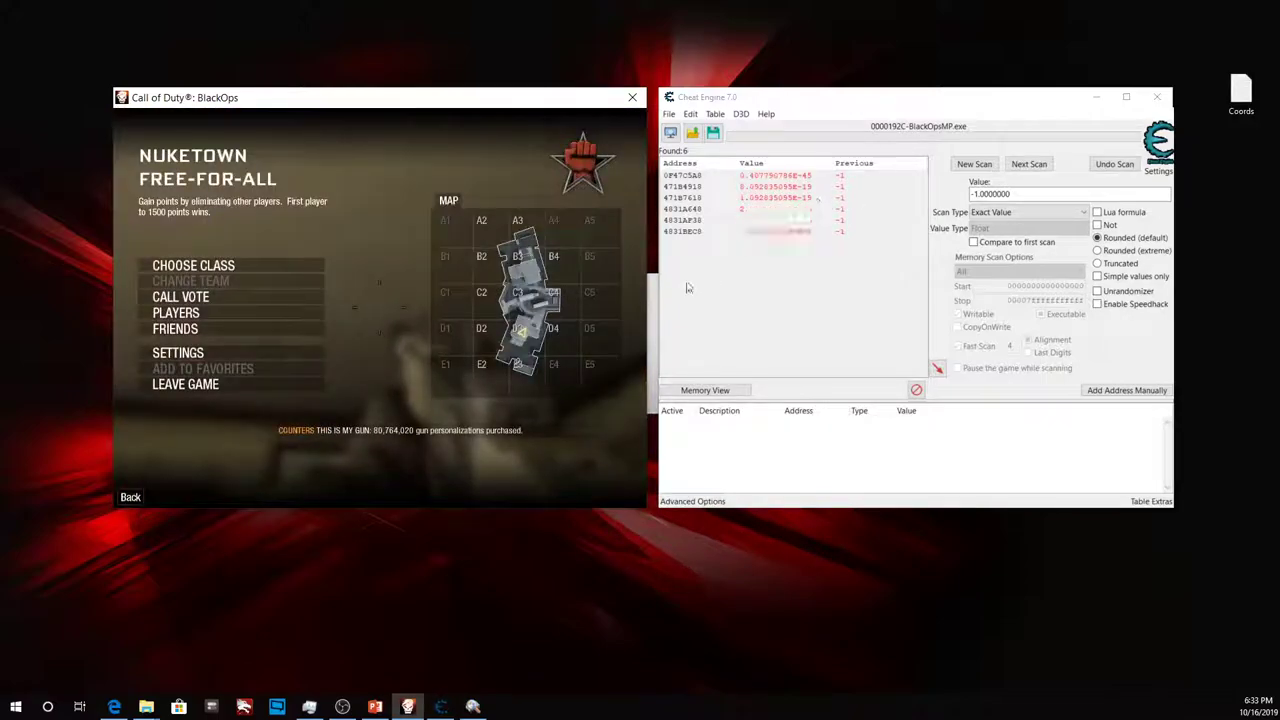
Recheck the found values against in-game view movement, pause the match, and set up a new Float scan with scan type Unknown initial value.
key("Escape")
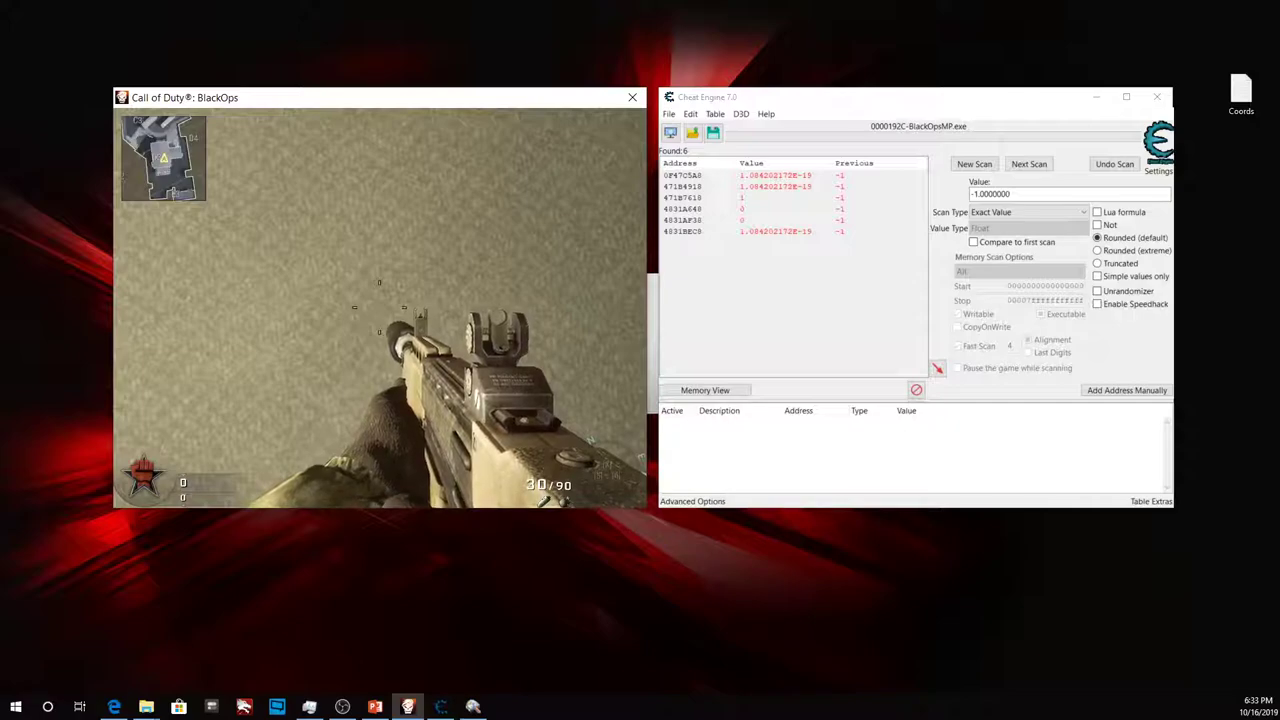
key("Escape")
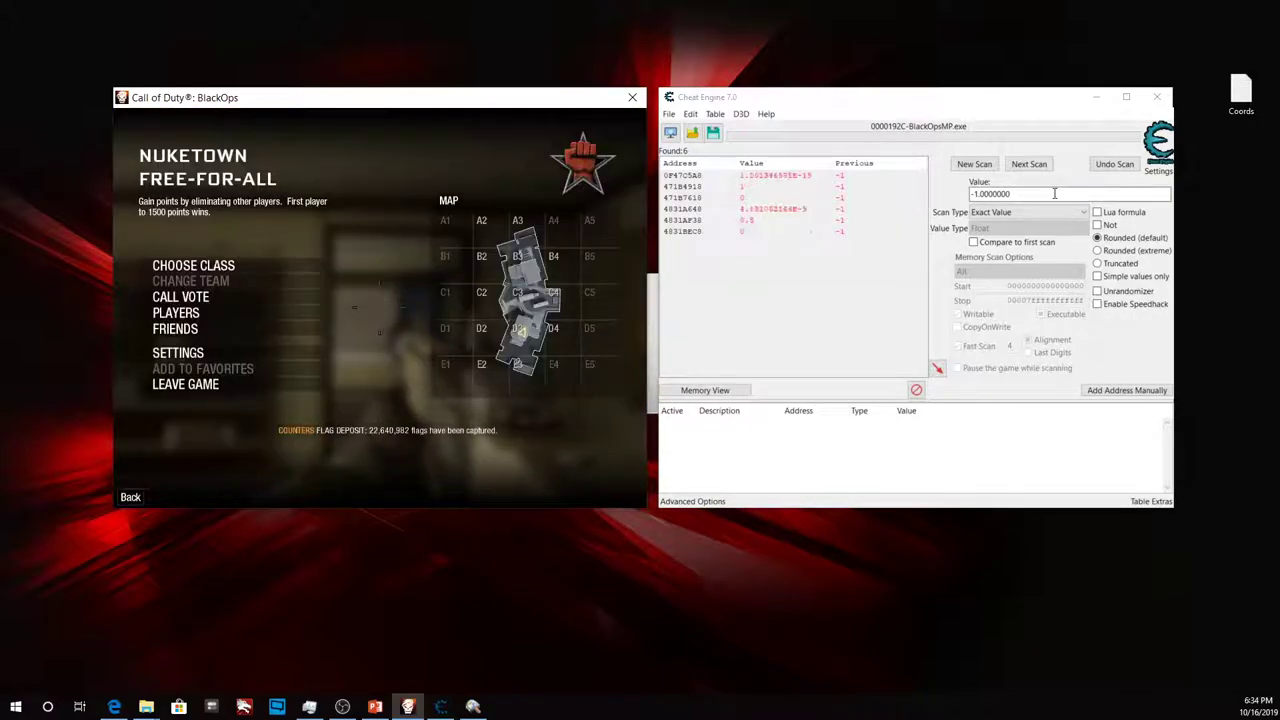
left_click(1054, 193)
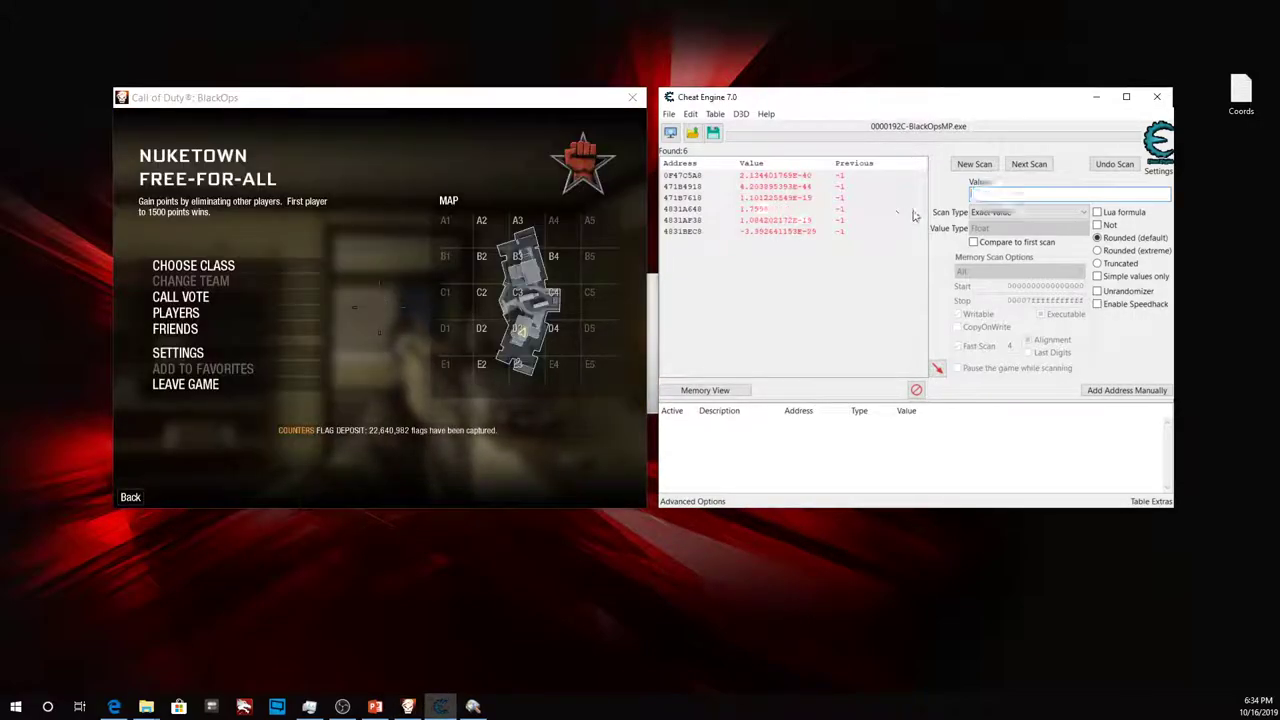
left_click(974, 164)
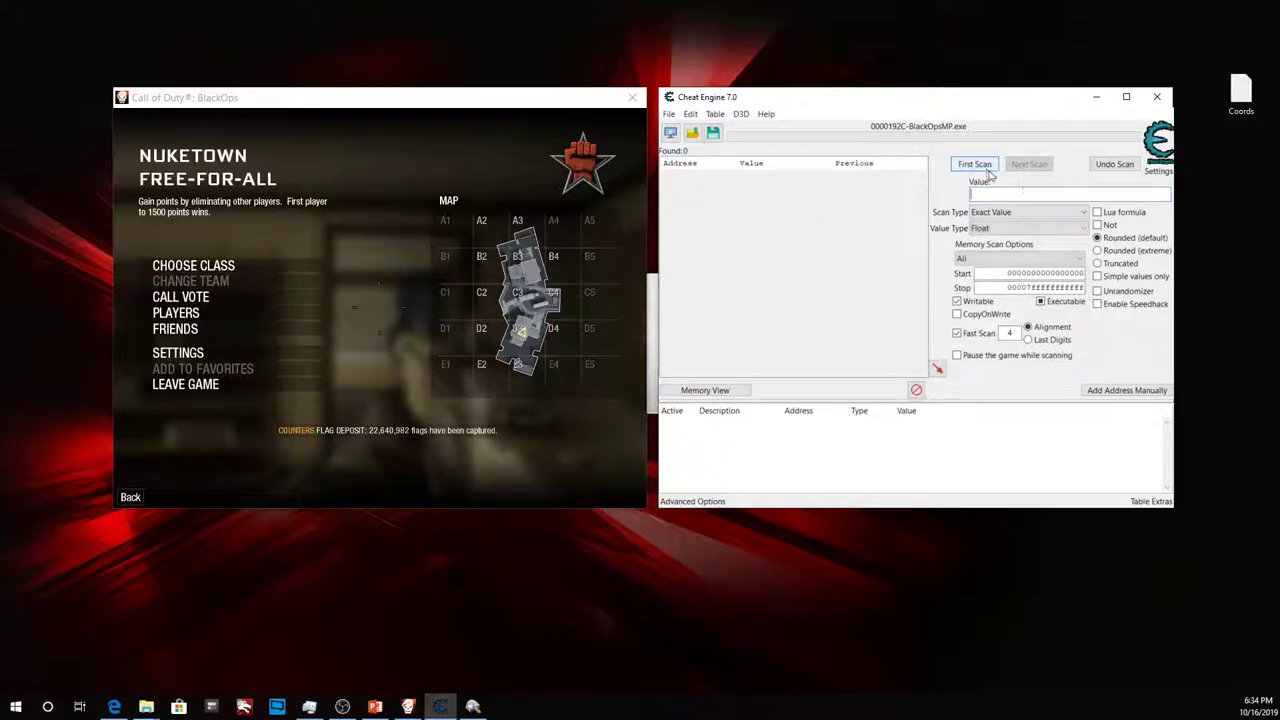
left_click(1018, 212)
left_click(1045, 272)
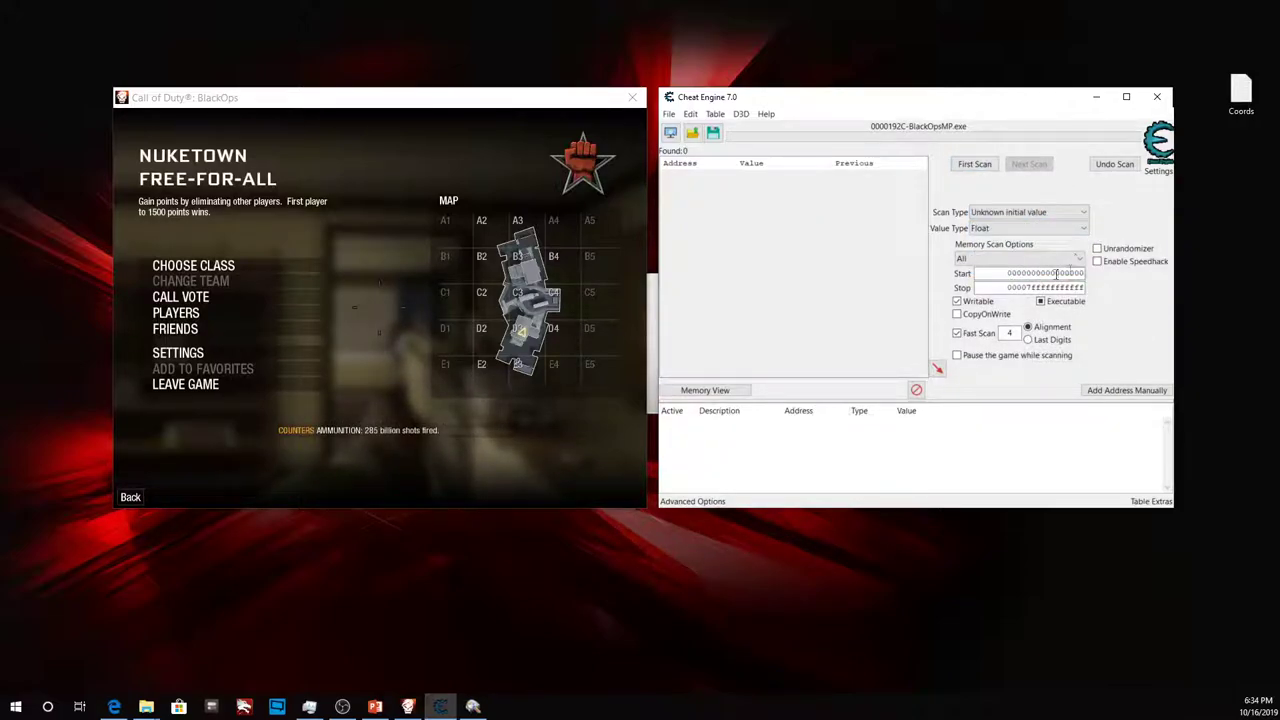
Resume the match, adjust the player's view vertically, pause the game, and run the first scan for an unknown initial Float value.
left_click(615, 226)
key("Escape")
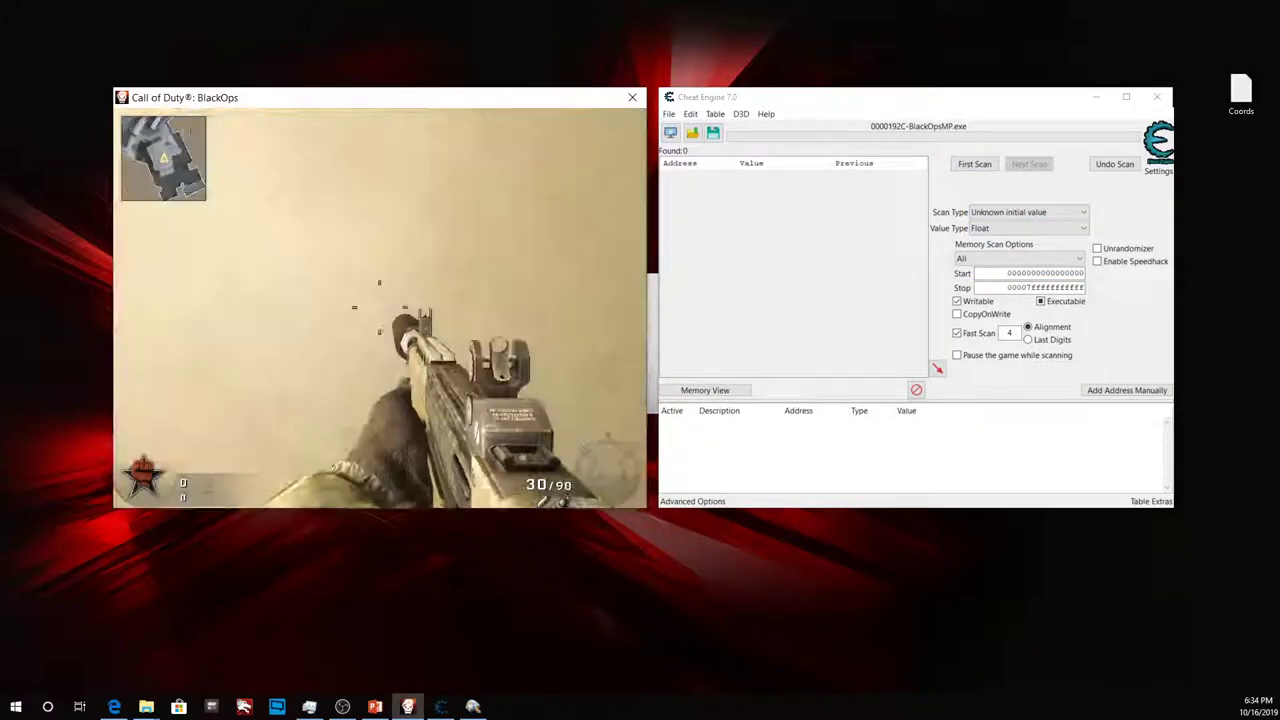
key("Escape")
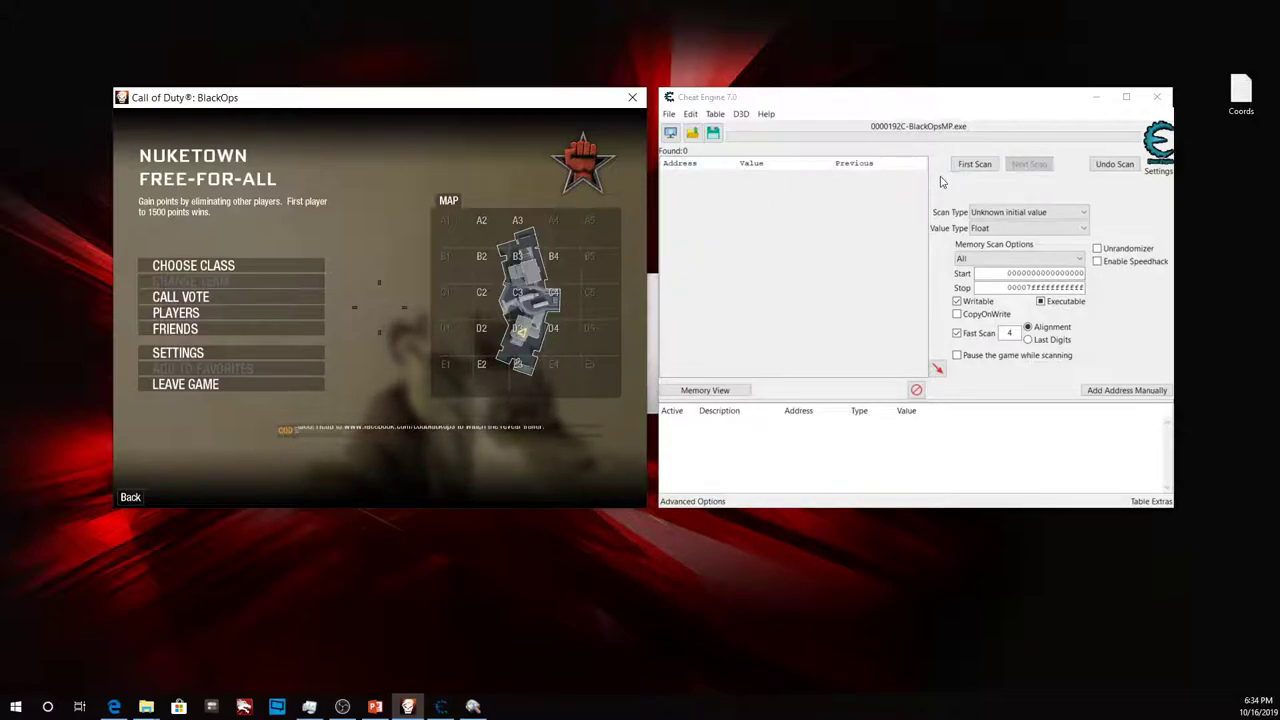
left_click(975, 164)
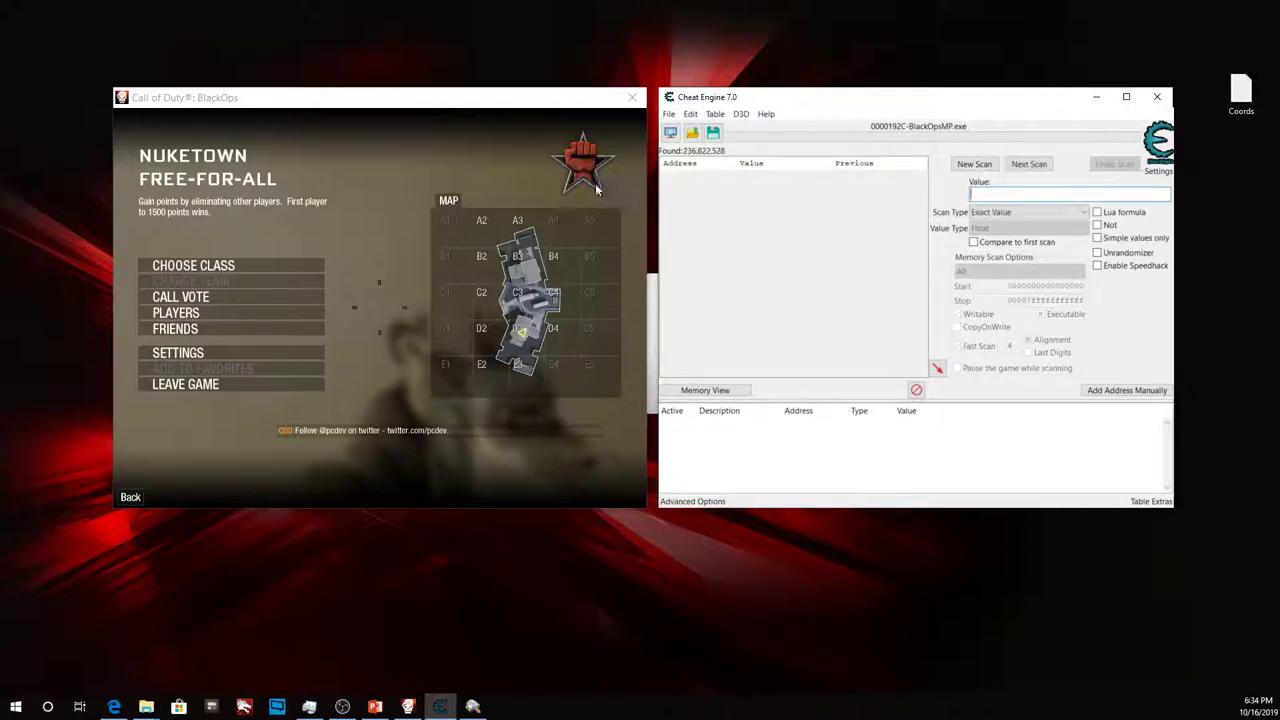
Resume the match and swing the player's view between floor and ceiling, running a Changed value scan after each movement.
key("Escape")
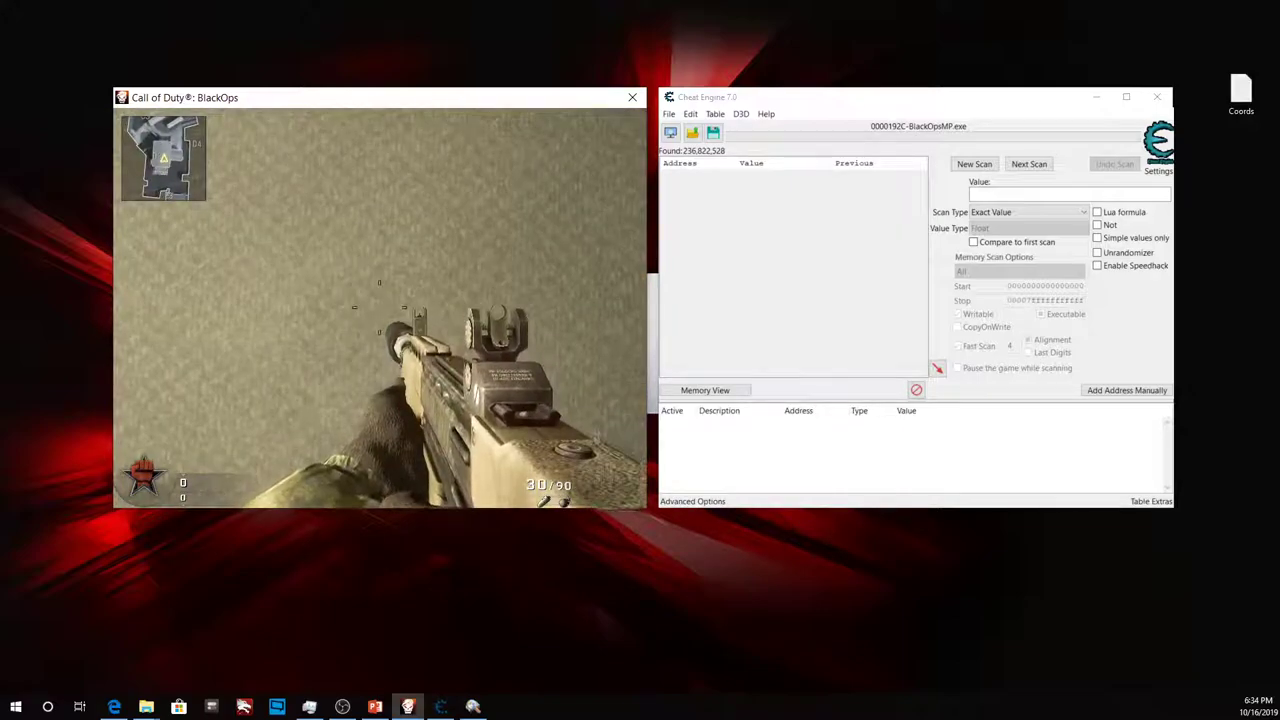
key("F1")
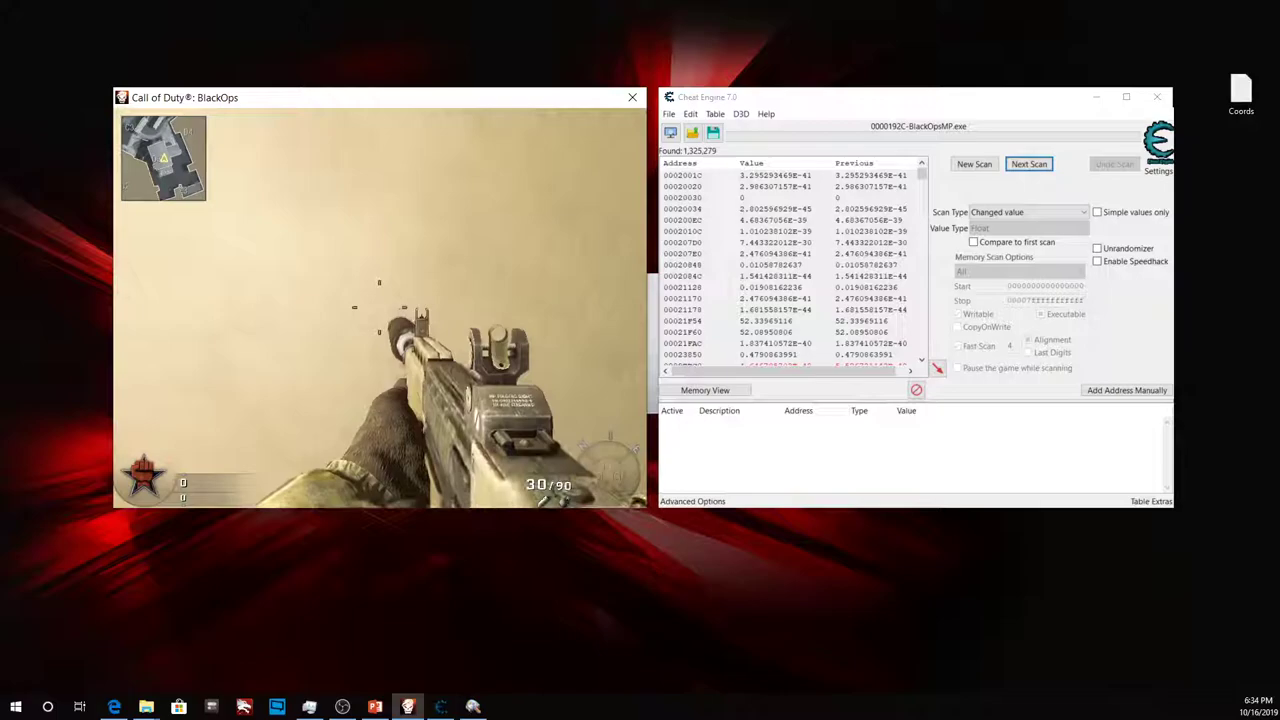
key("F2")
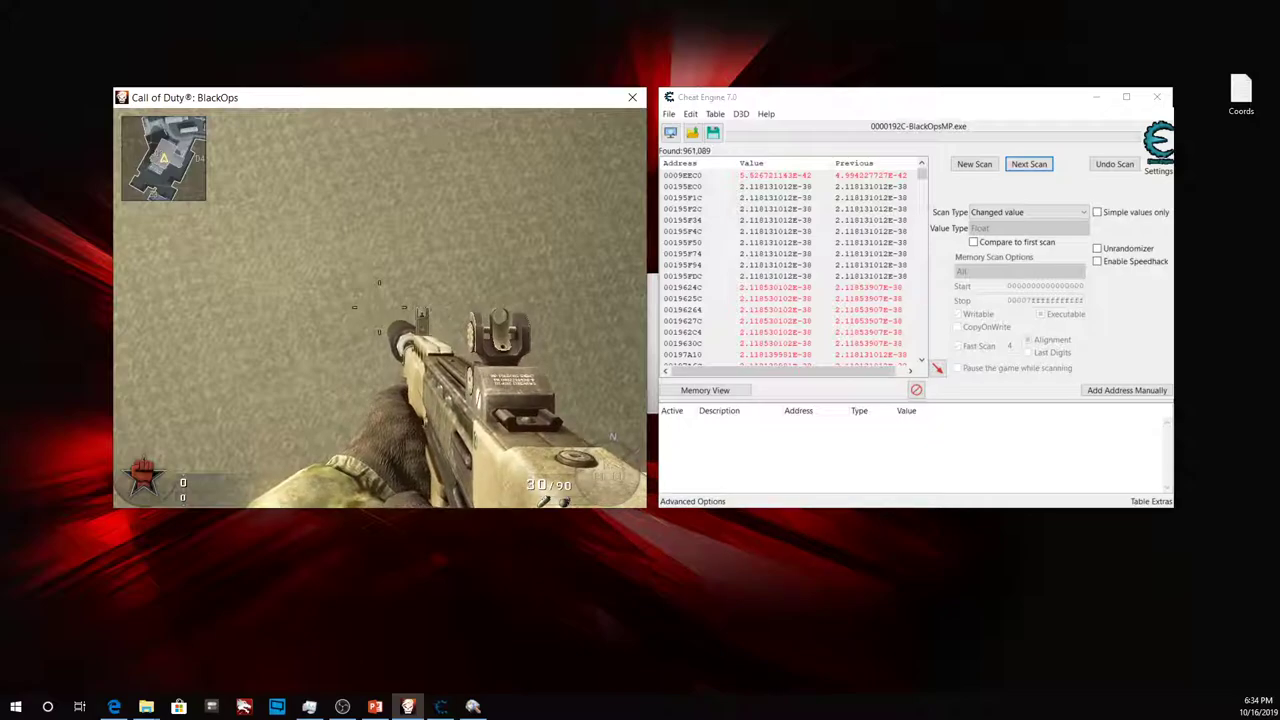
key("F2")
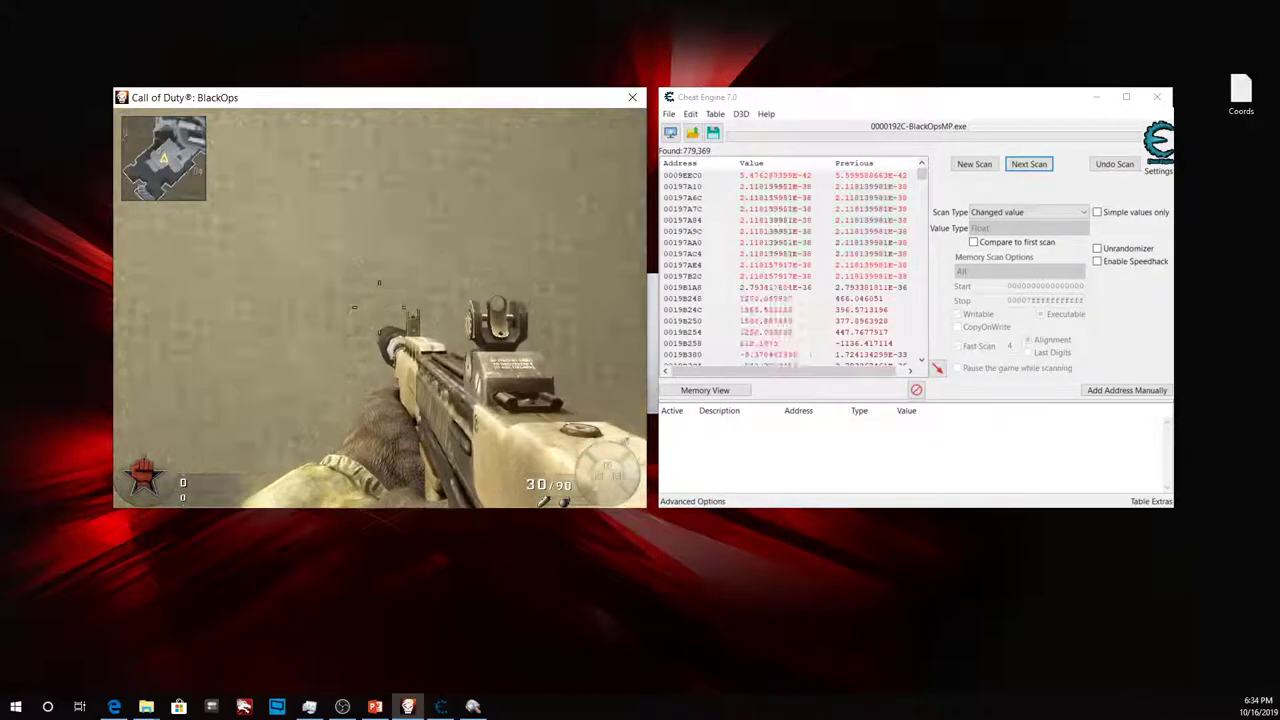
key("F2")
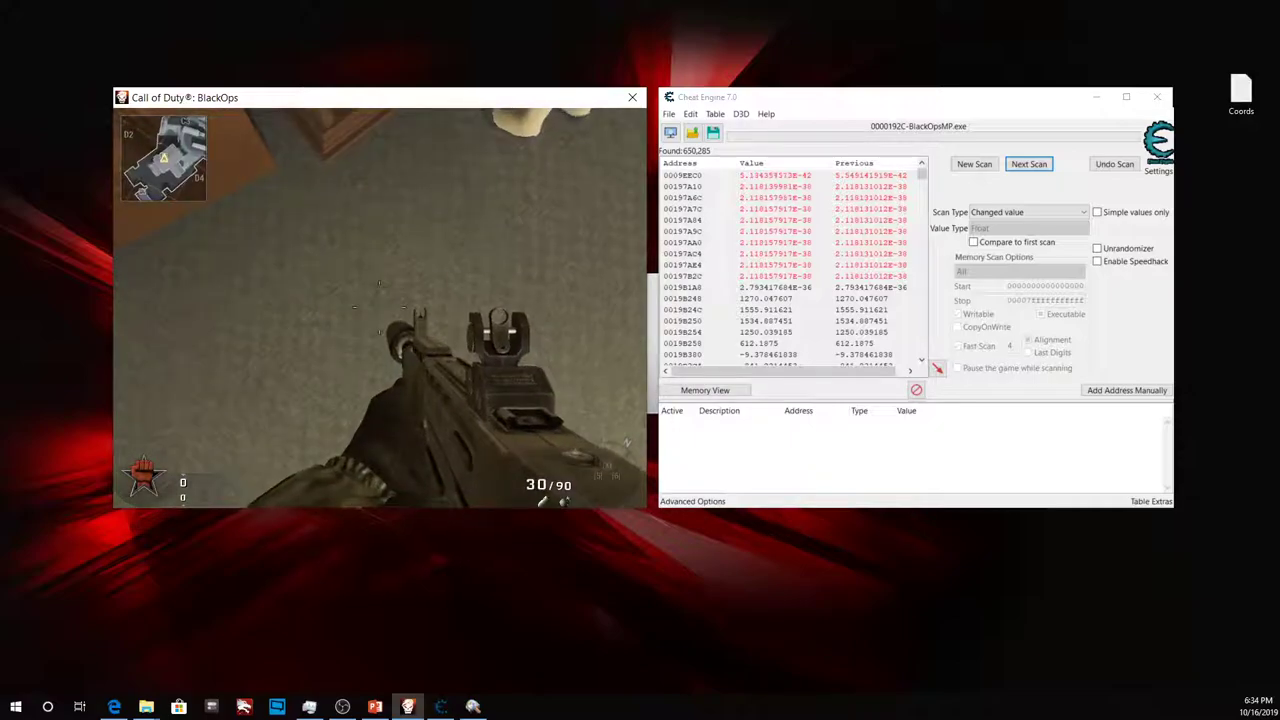
Filter the results with Unchanged value scans while the view is held still and Changed value scans after each view movement.
key("F3")
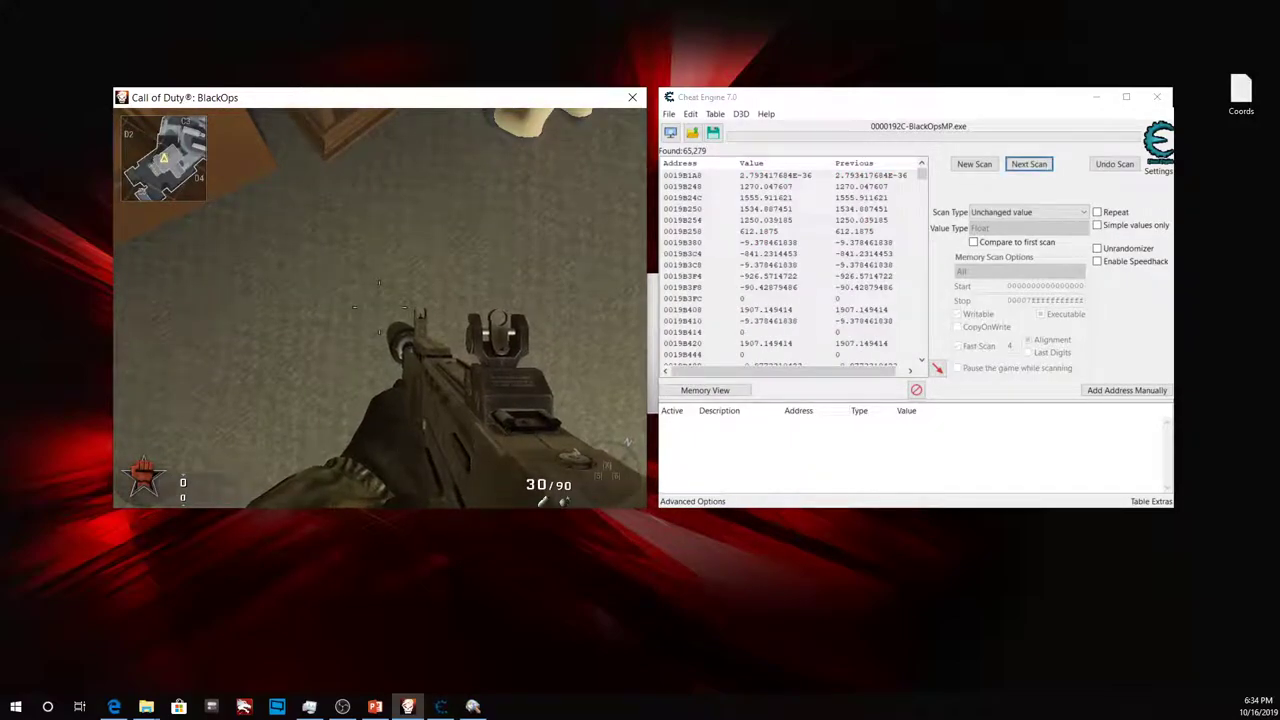
key("F2")
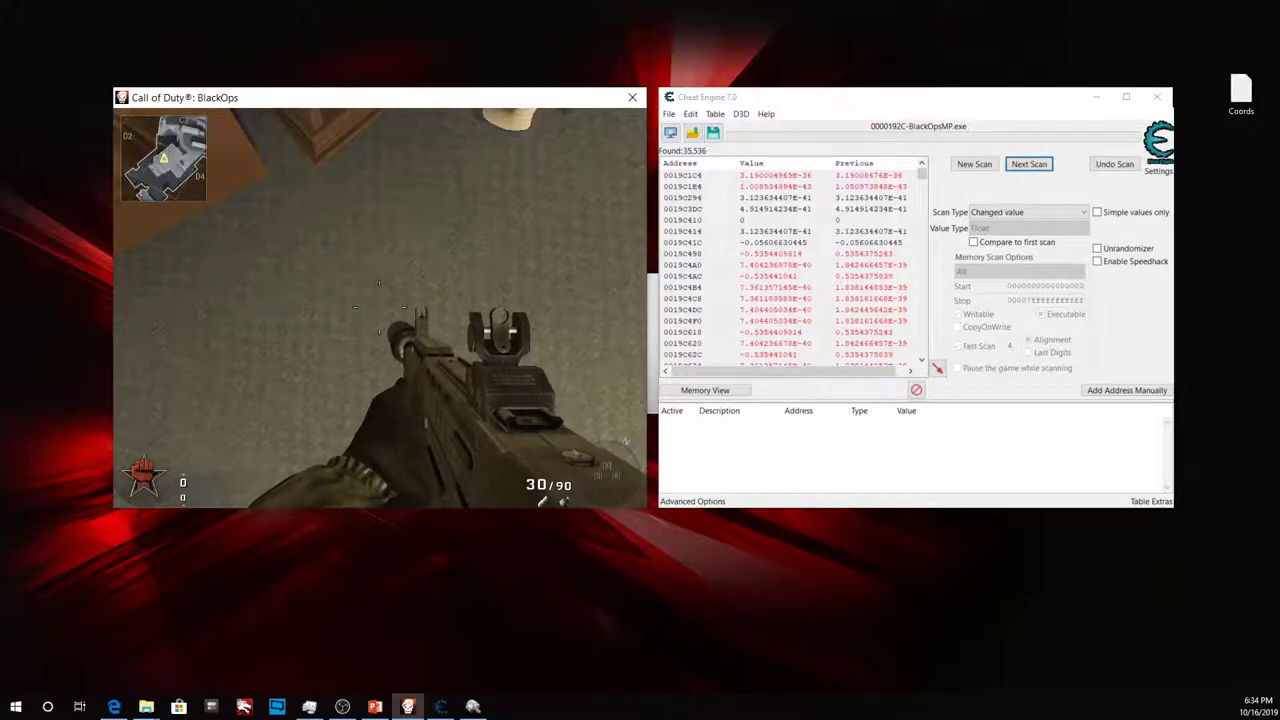
key("F2")
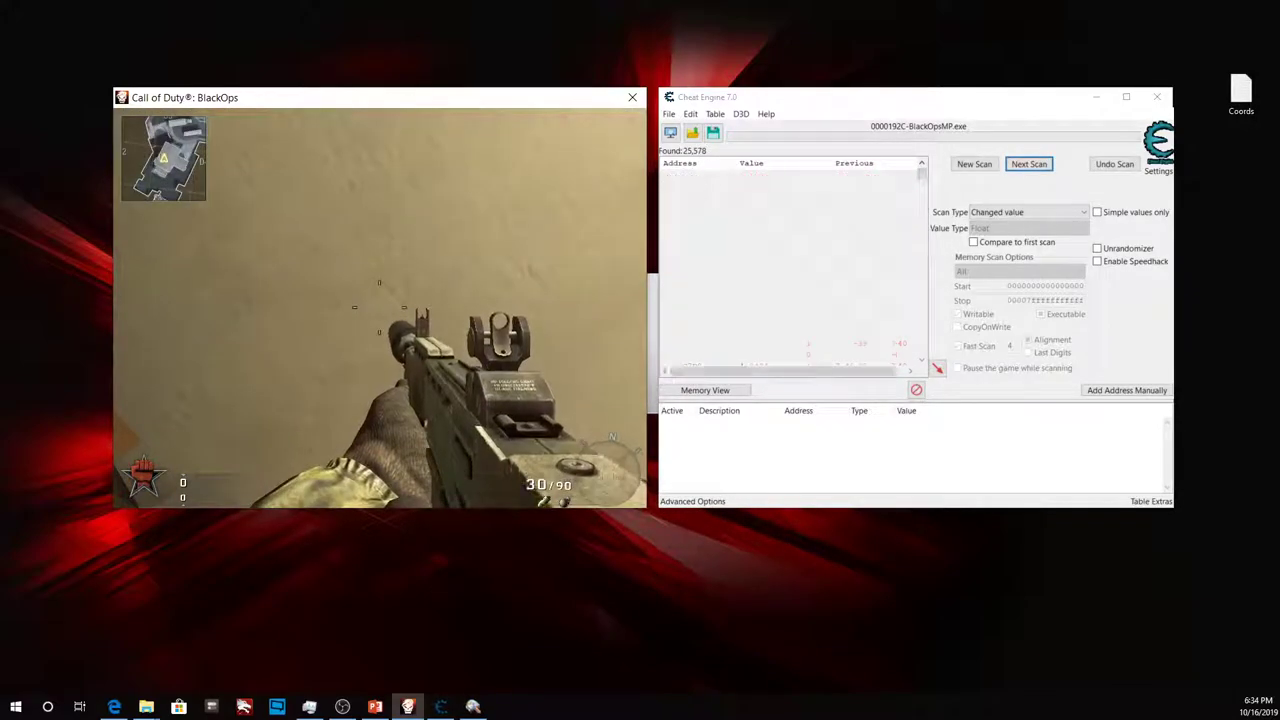
key("F2")
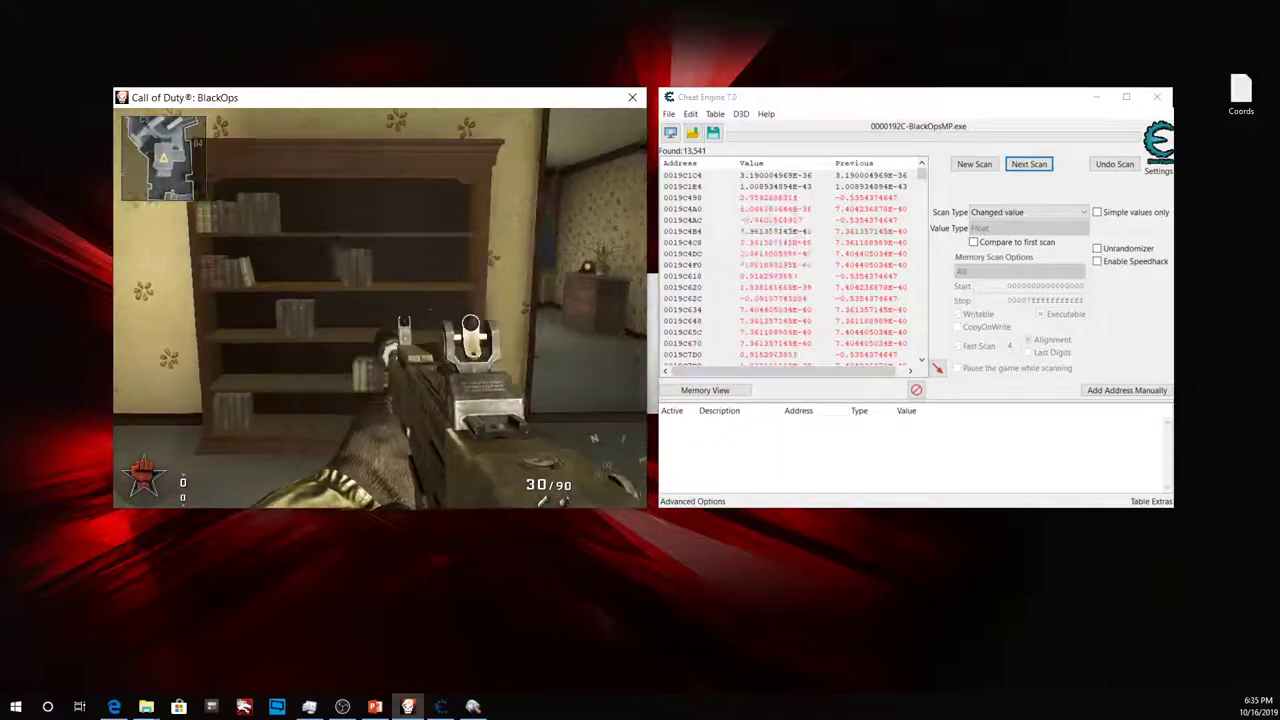
key("F1")
key("F2")
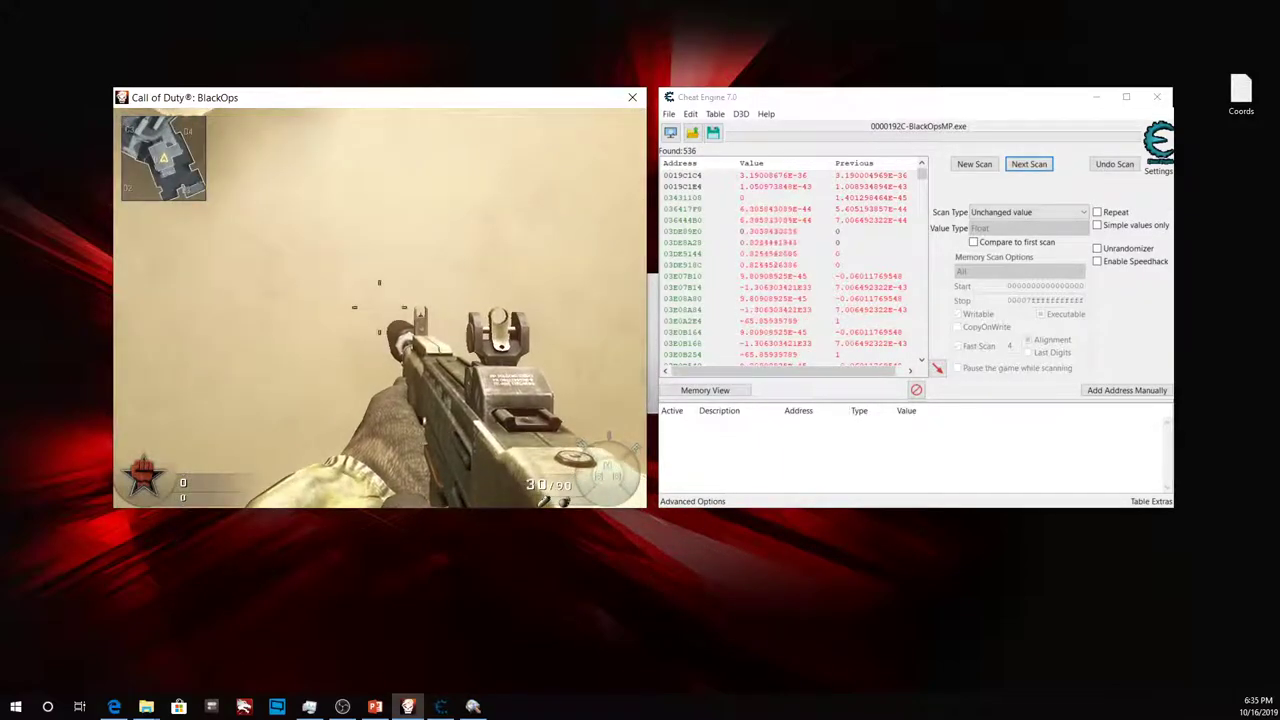
Narrow the remaining addresses with repeated Changed value scans, alternating the player's aim between ceiling and floor.
key("F1")
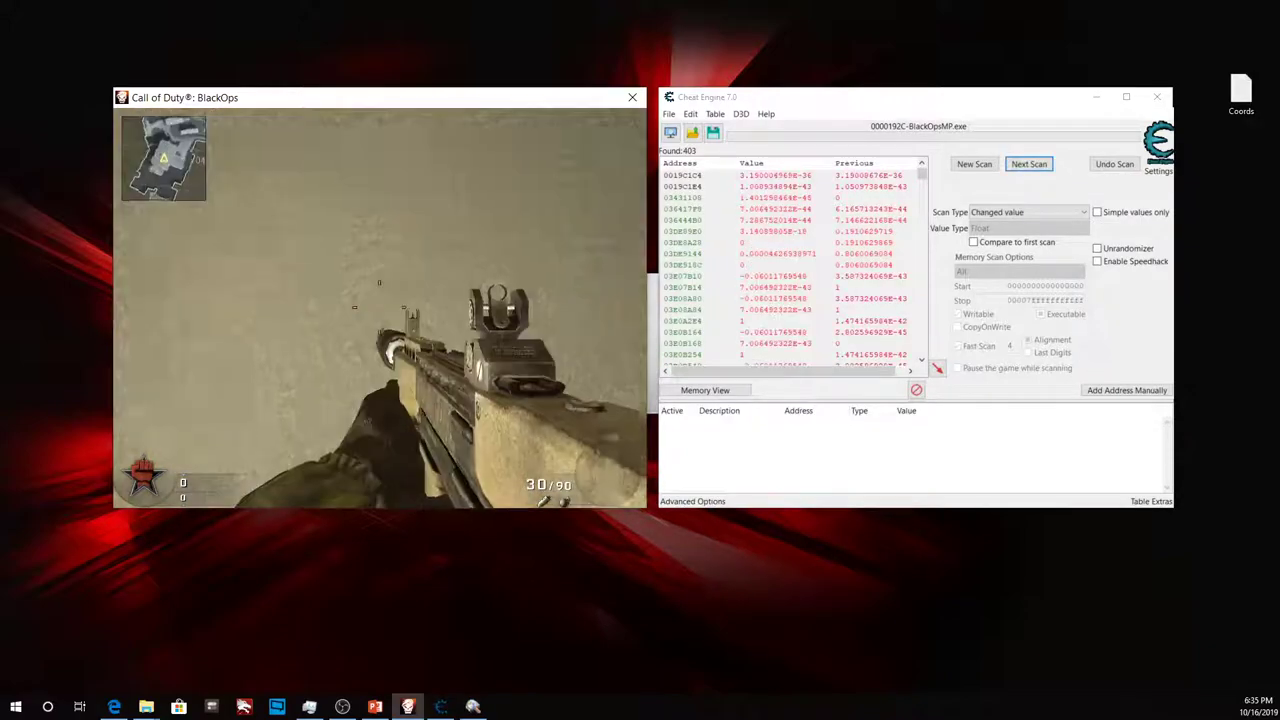
key("F1")
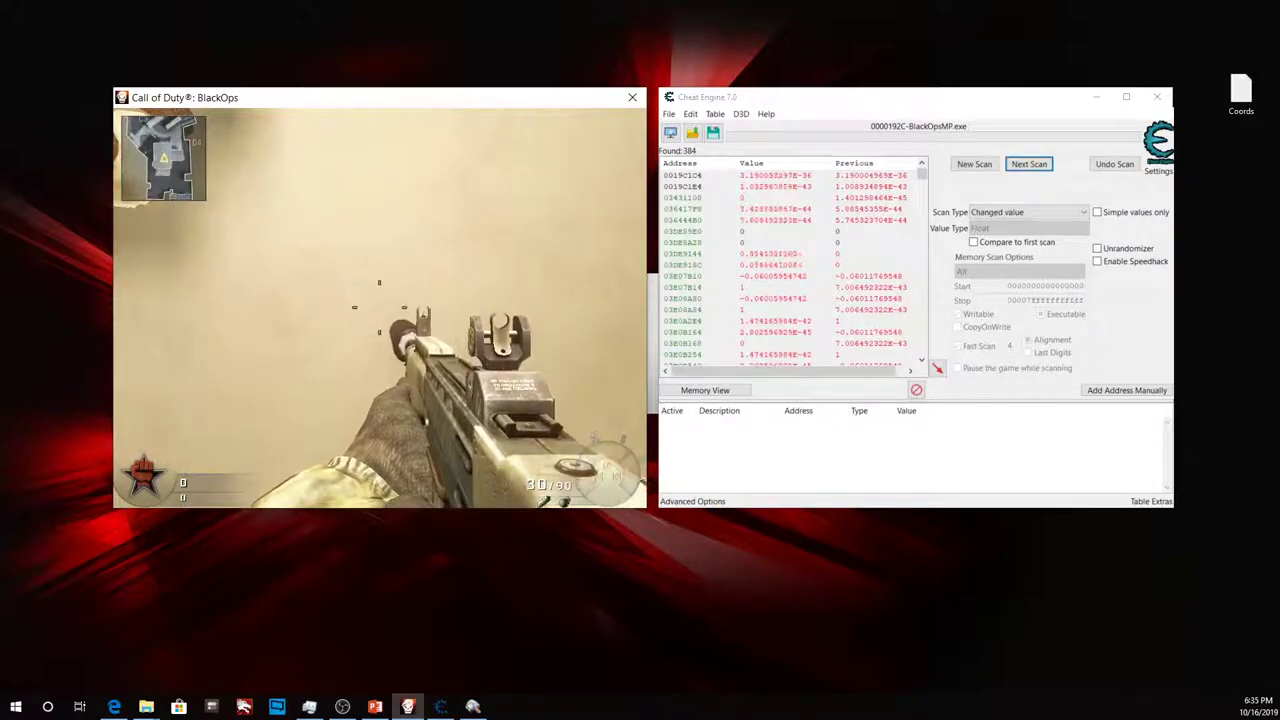
key("F1")
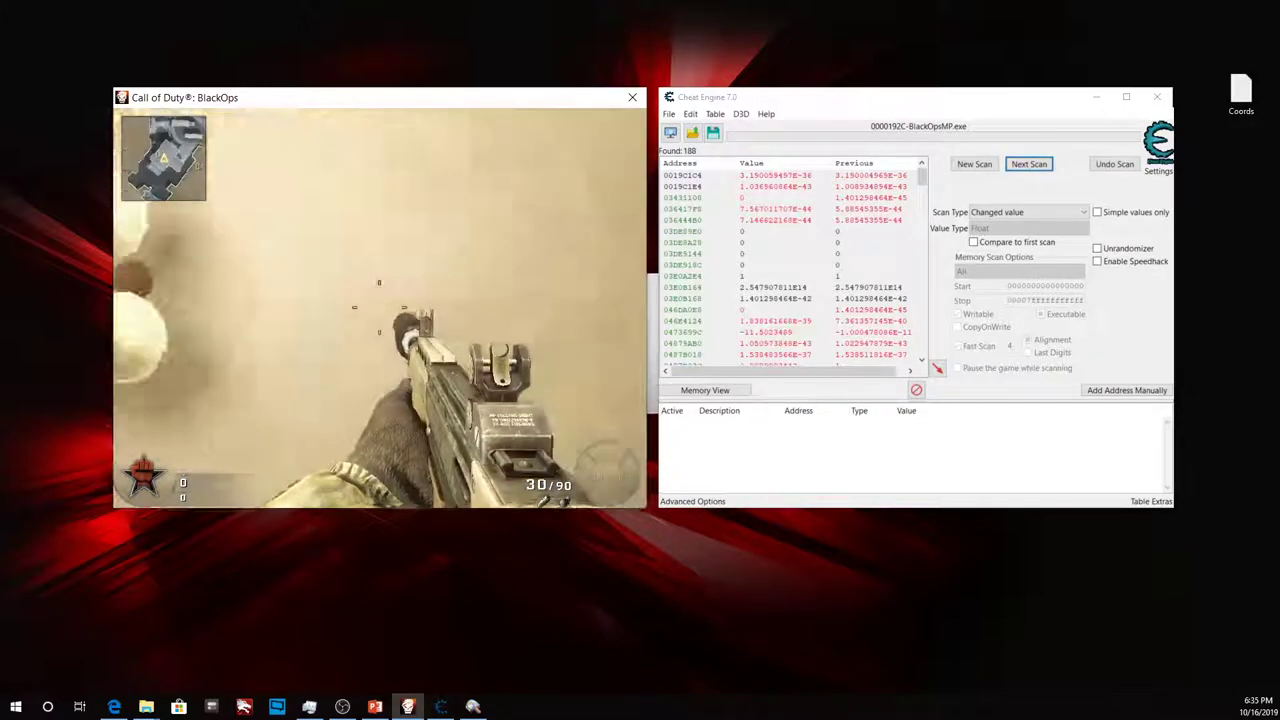
key("F1")
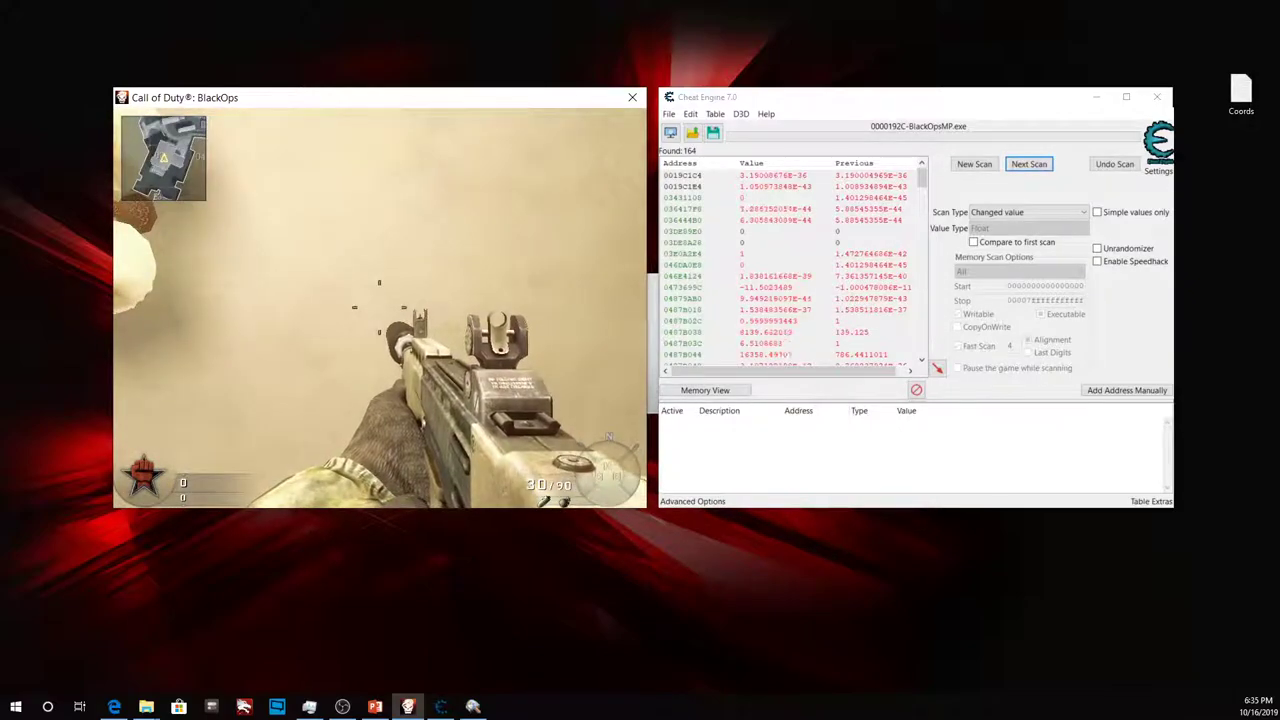
key("F1")
key("F1")
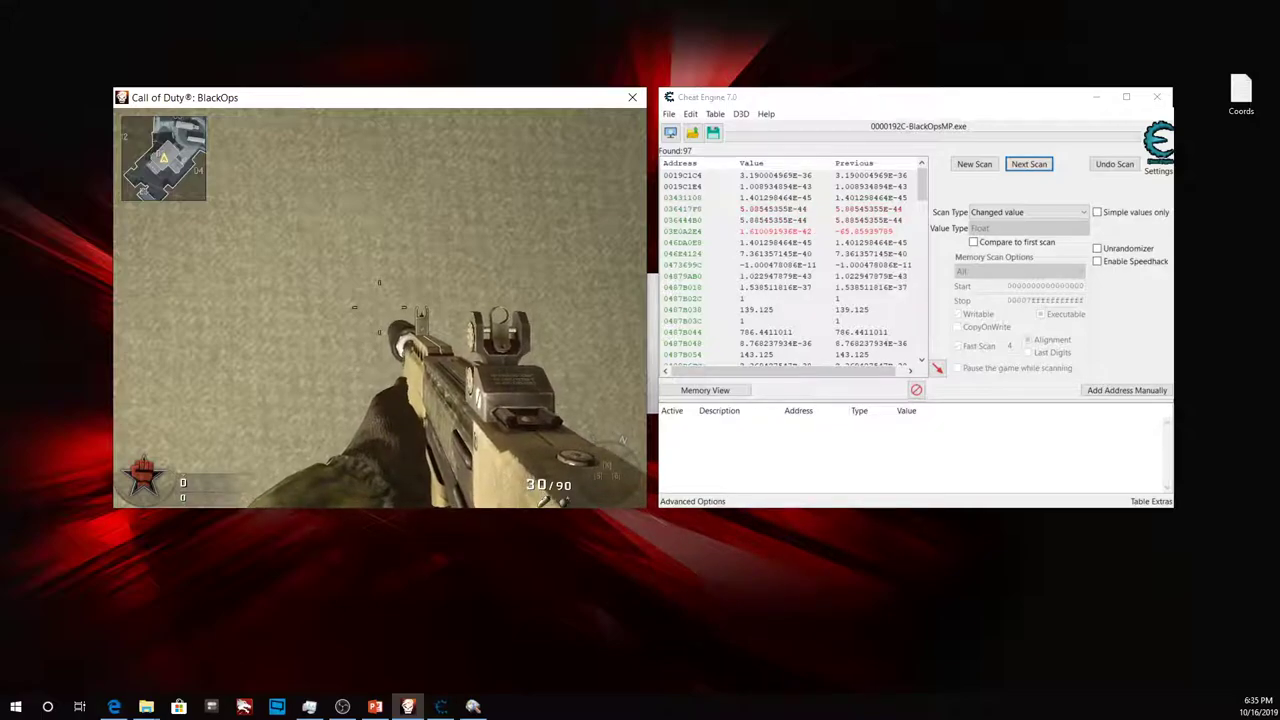
Run further Changed value scans after each vertical view change, finishing with an Unchanged value scan while the view is held still.
key("F2")
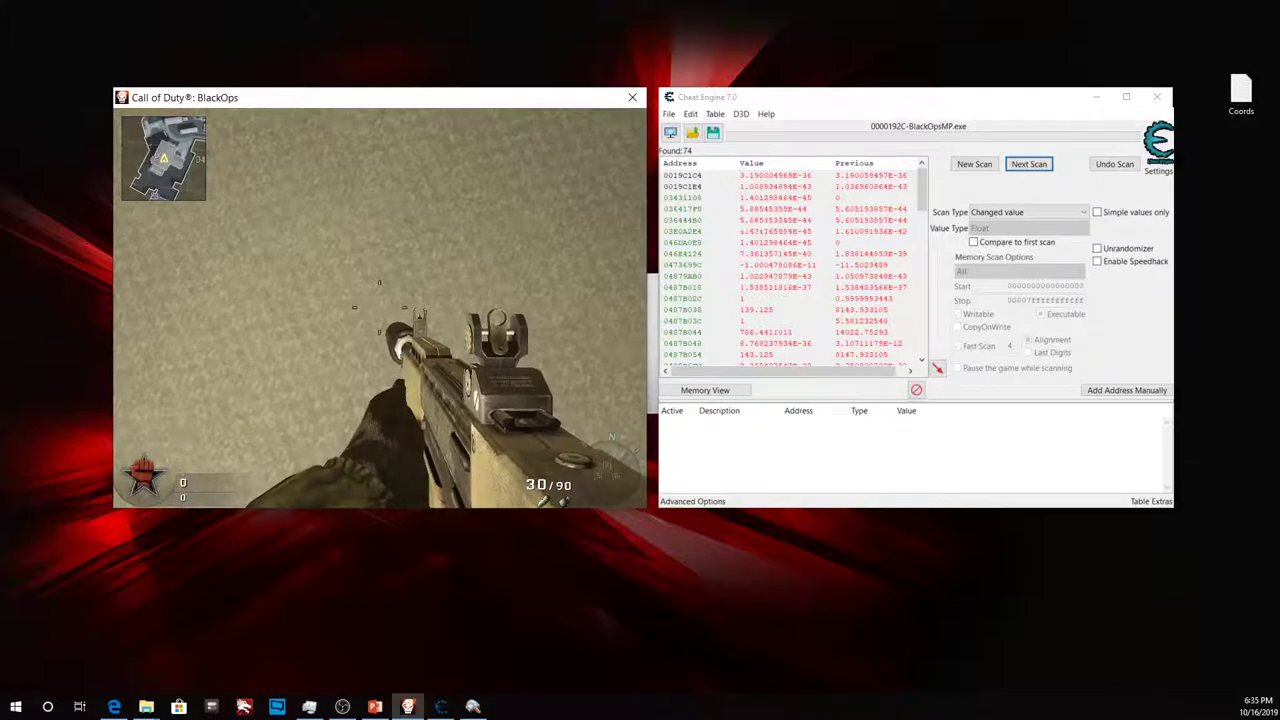
key("F1")
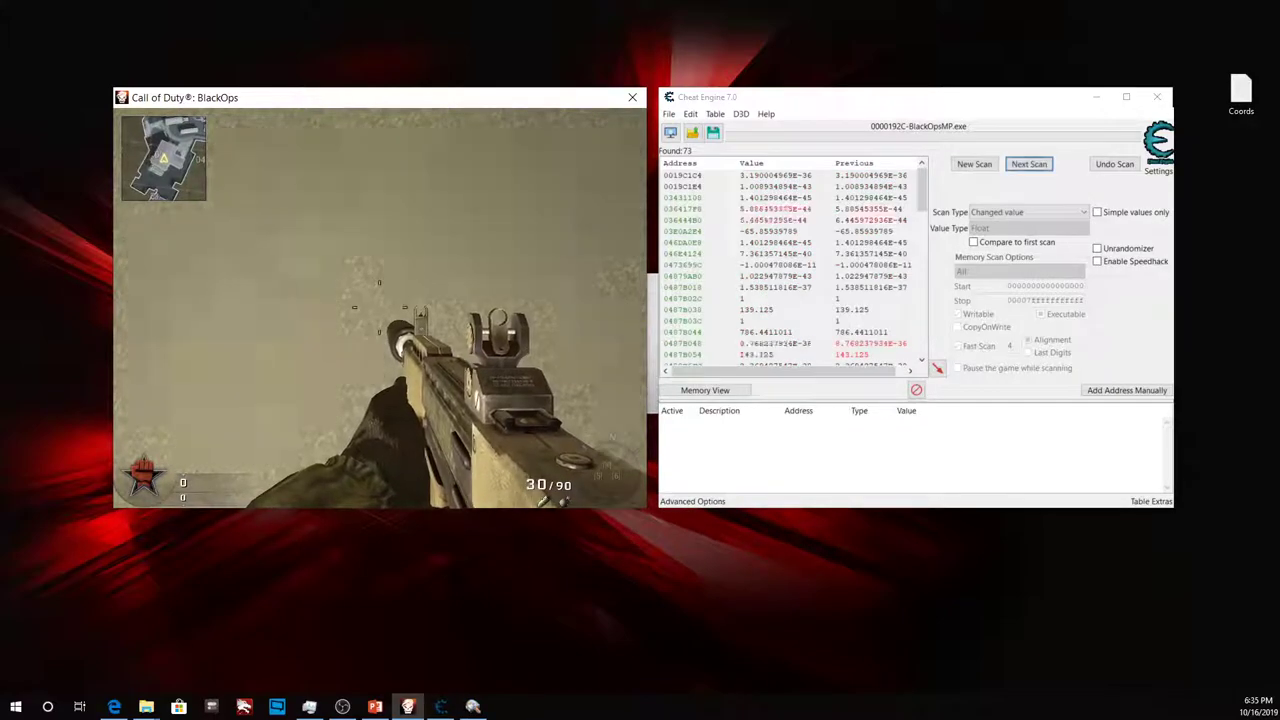
key("F1")
key("F2")
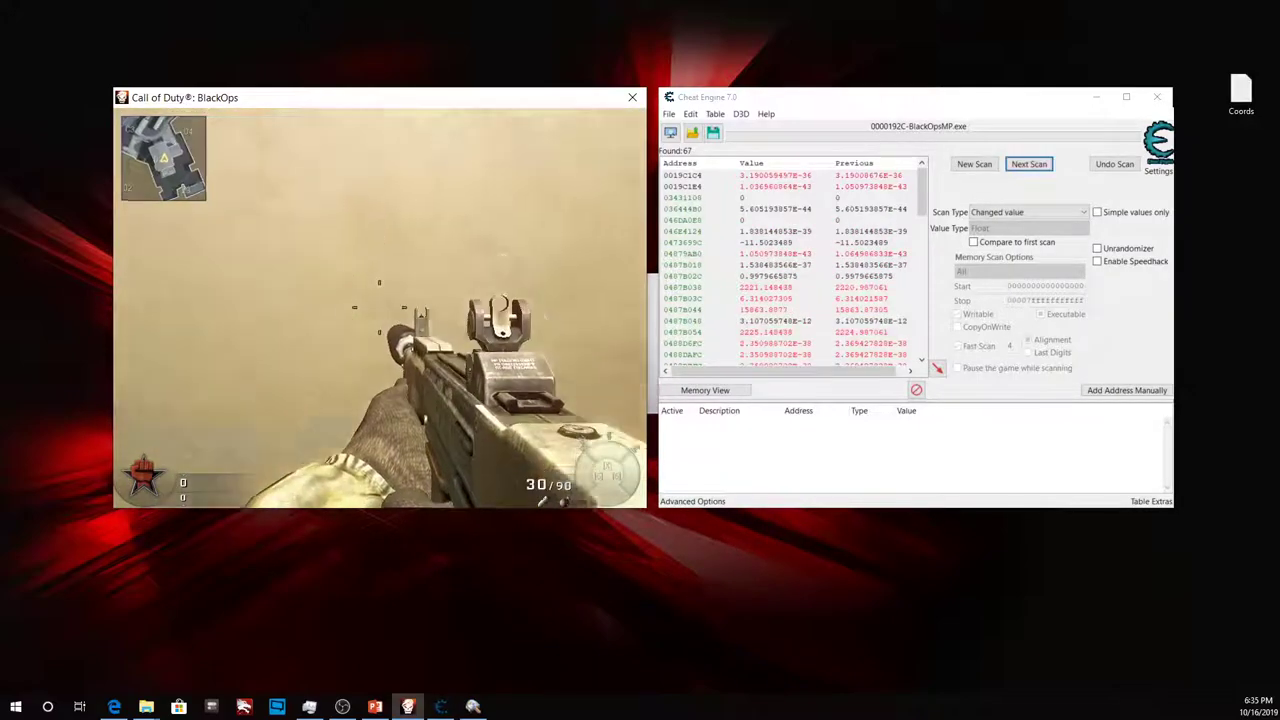
key("F2")
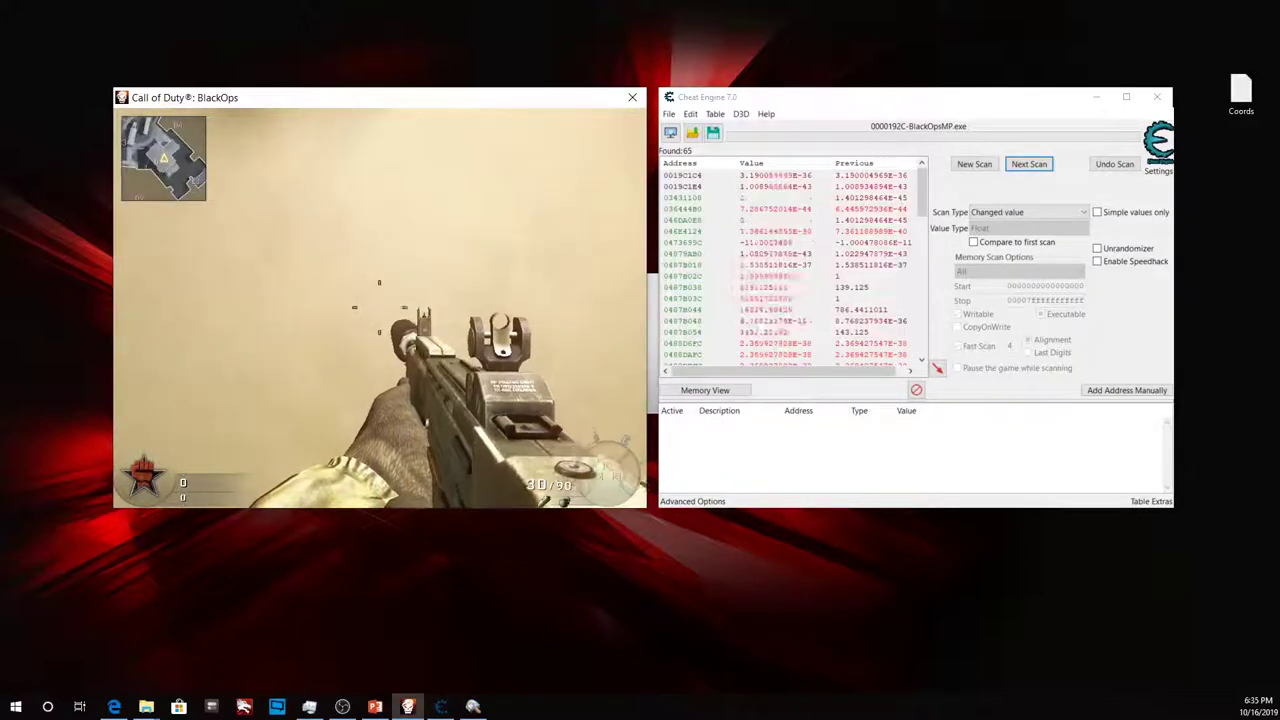
key("F2")
key("F2")
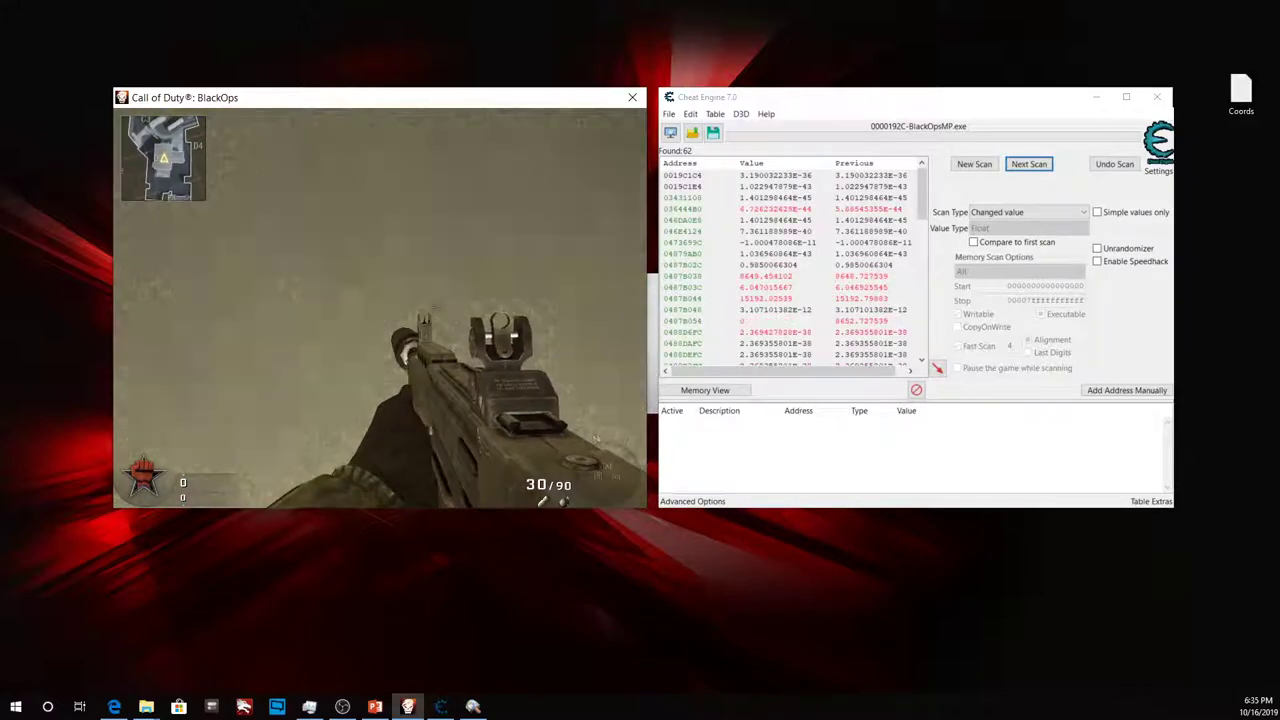
key("F3")
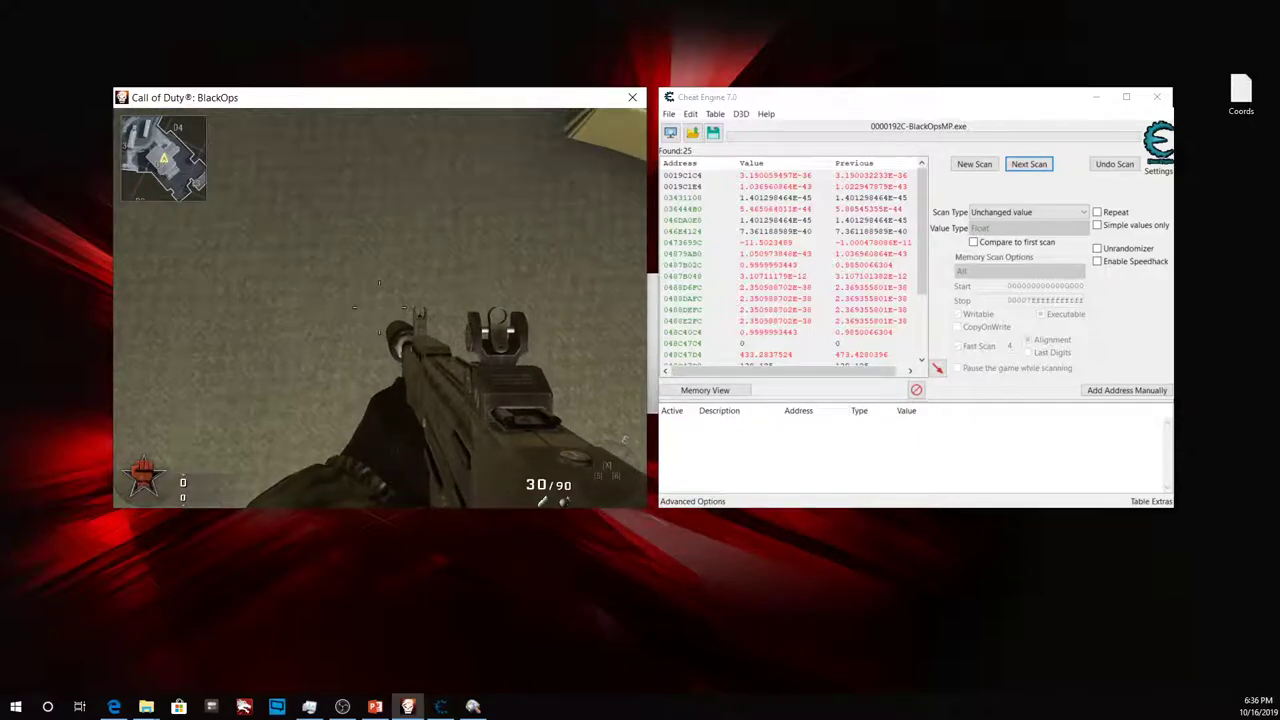
Move the player in the match and pause to examine how the values in the found address list respond.
key("w")
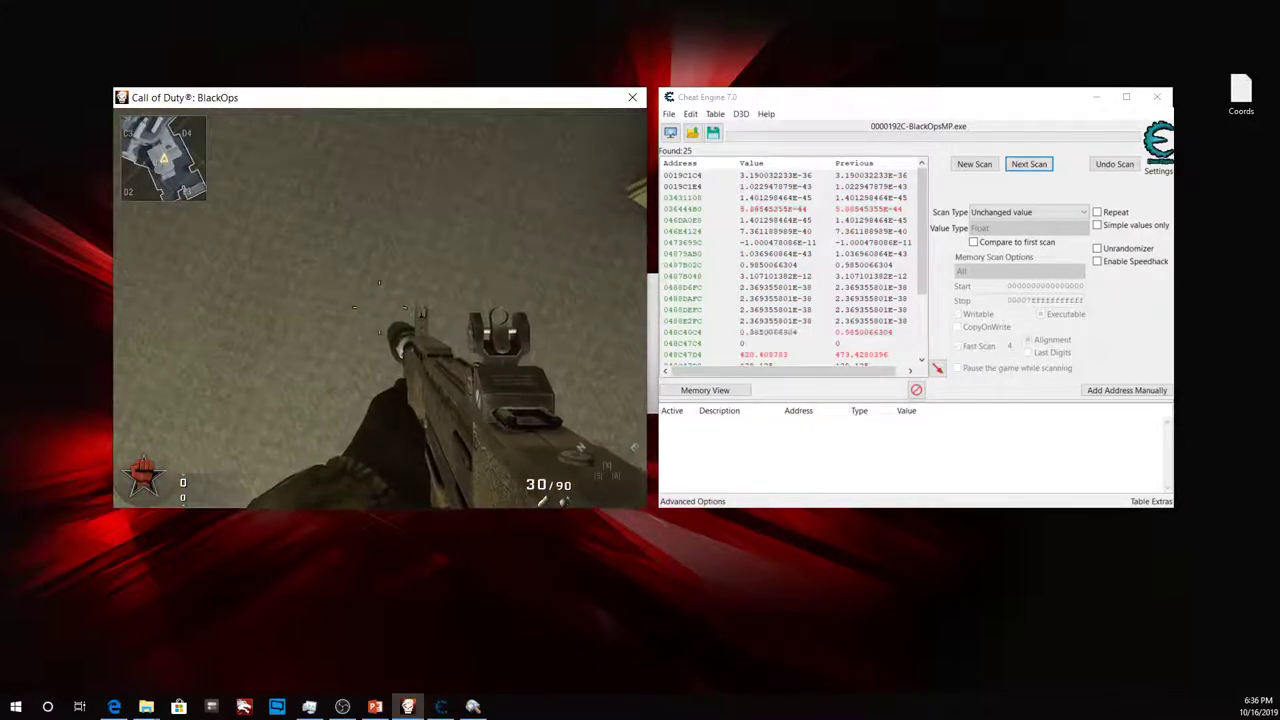
key("Escape")
scroll(862, 252, "down", 2)
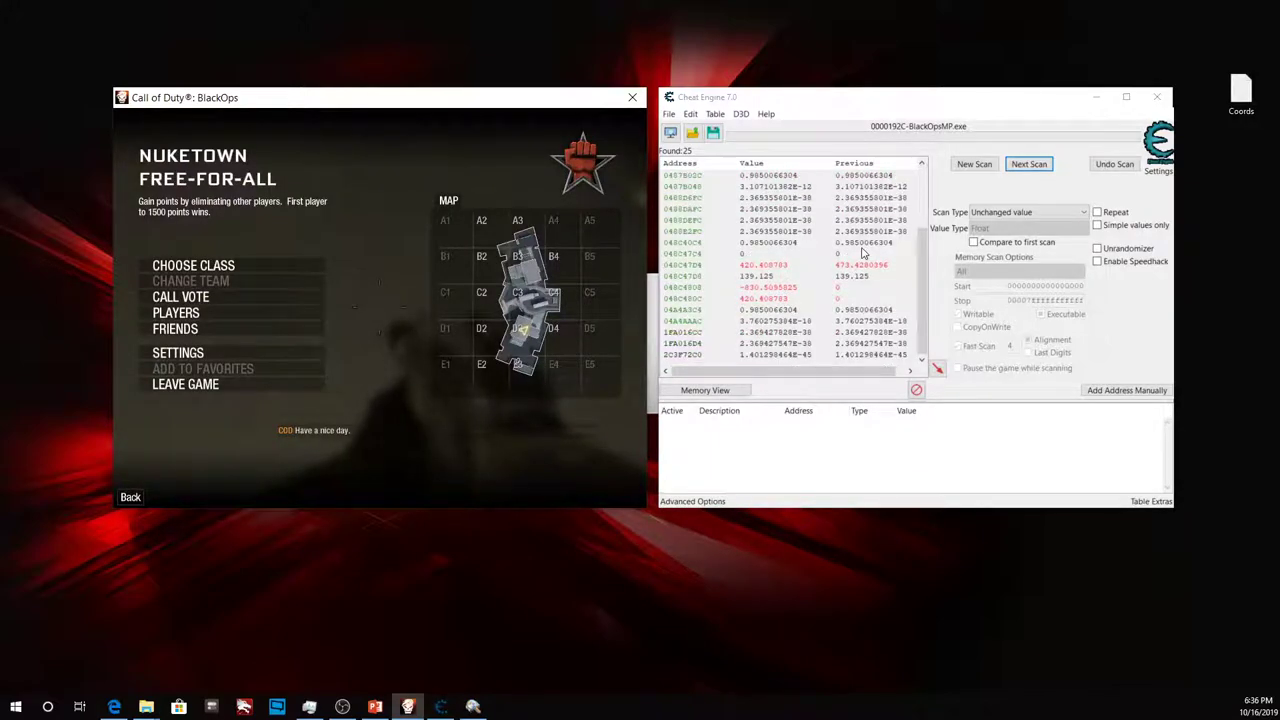
key("Escape")
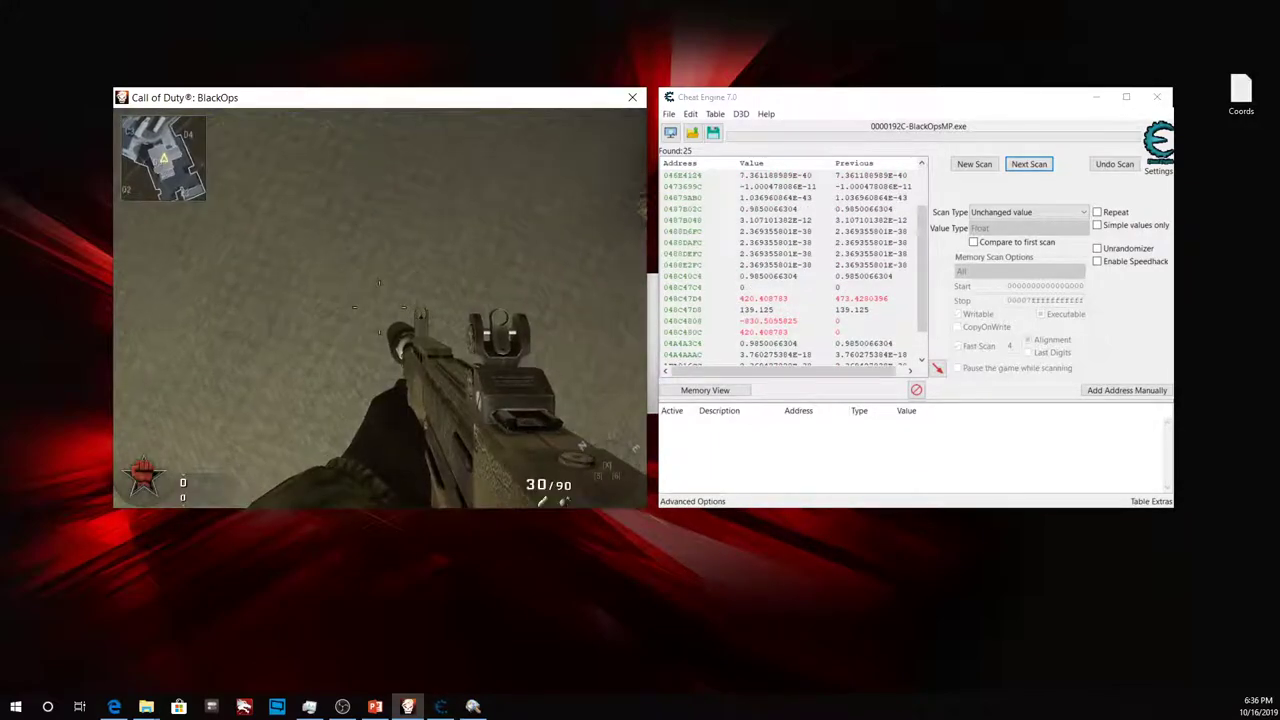
key("Escape")
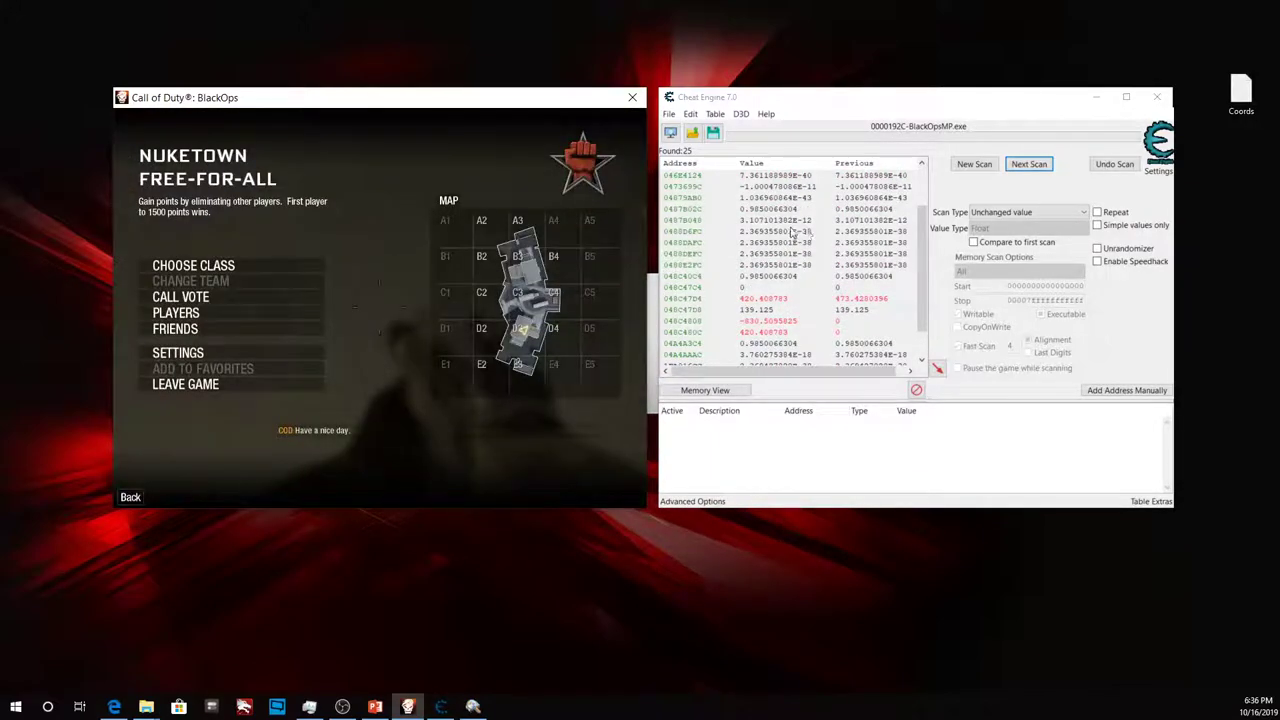
scroll(790, 233, "up", 2)
Return briefly to the match, pause again, and prepare a new Float scan with scan type Unknown initial value.
key("Escape")
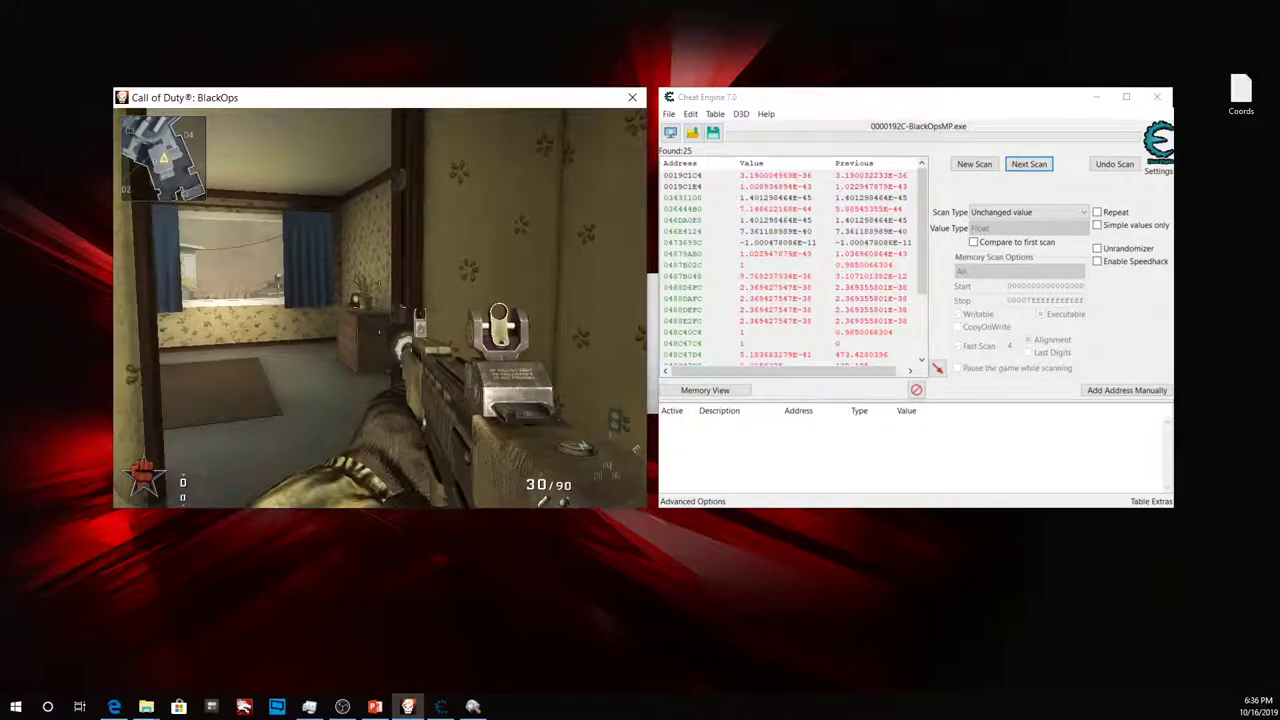
key("Escape")
left_click(974, 164)
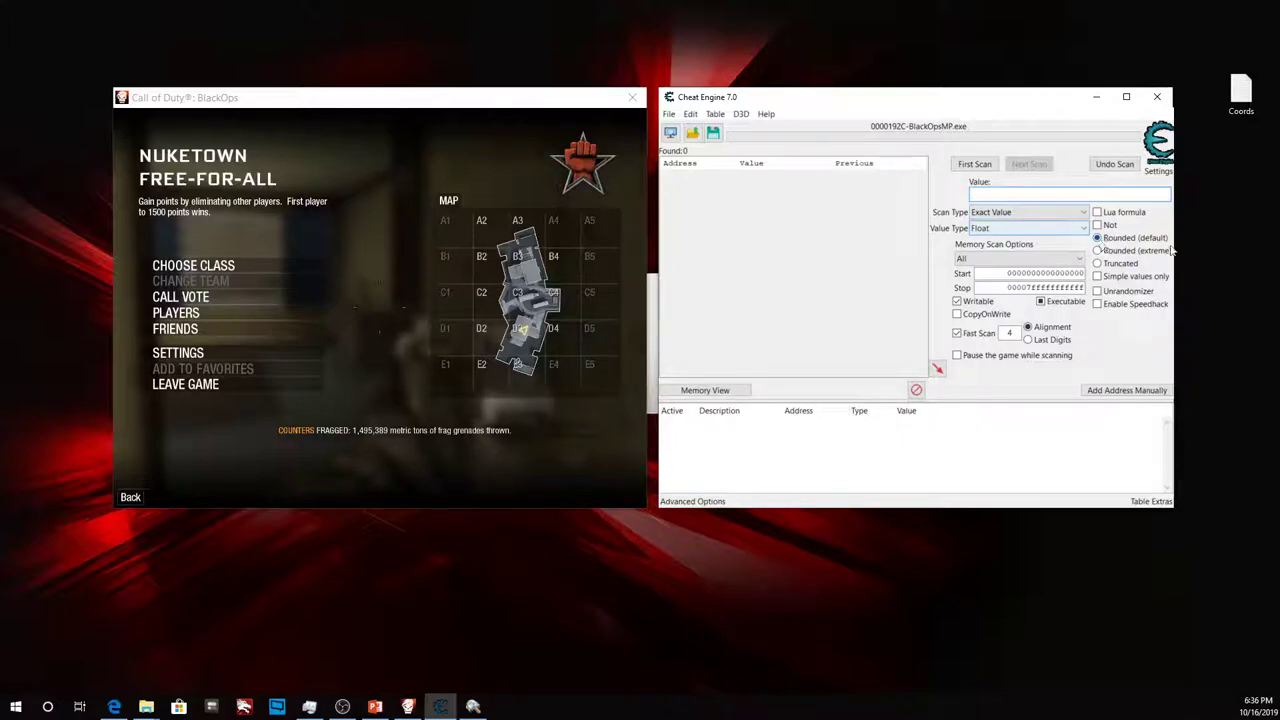
left_click(1024, 213)
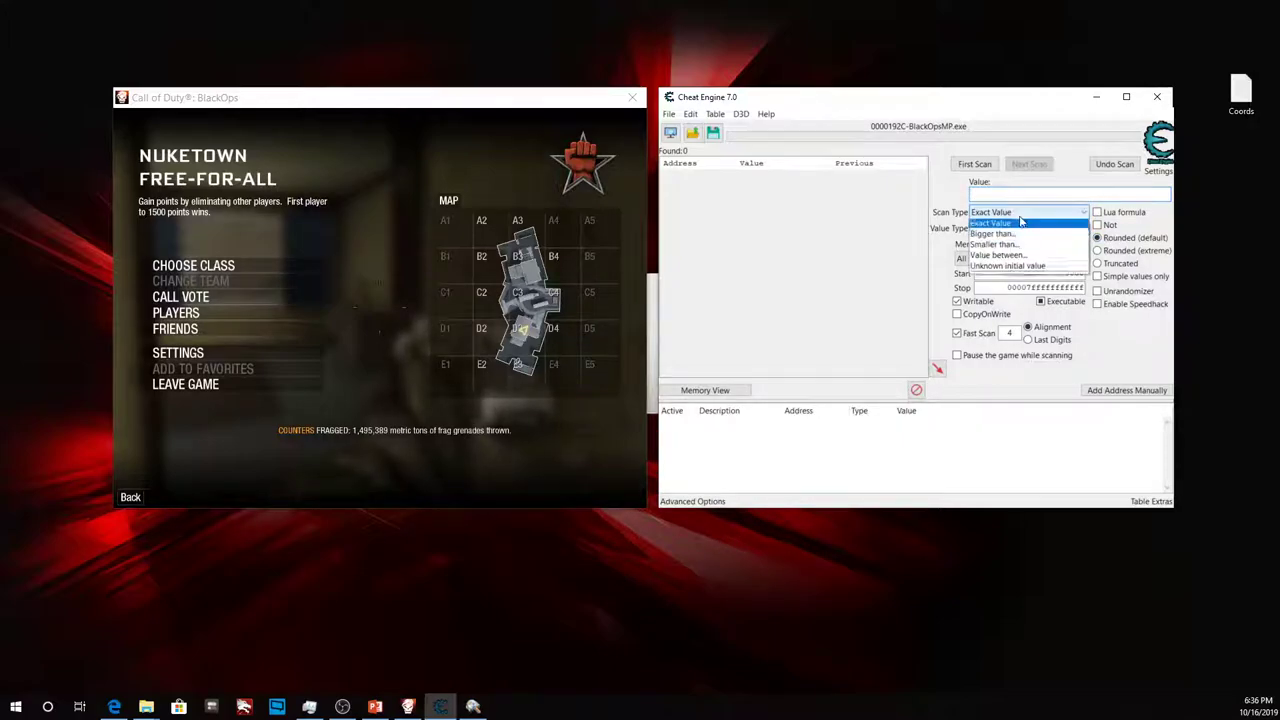
left_click(1024, 270)
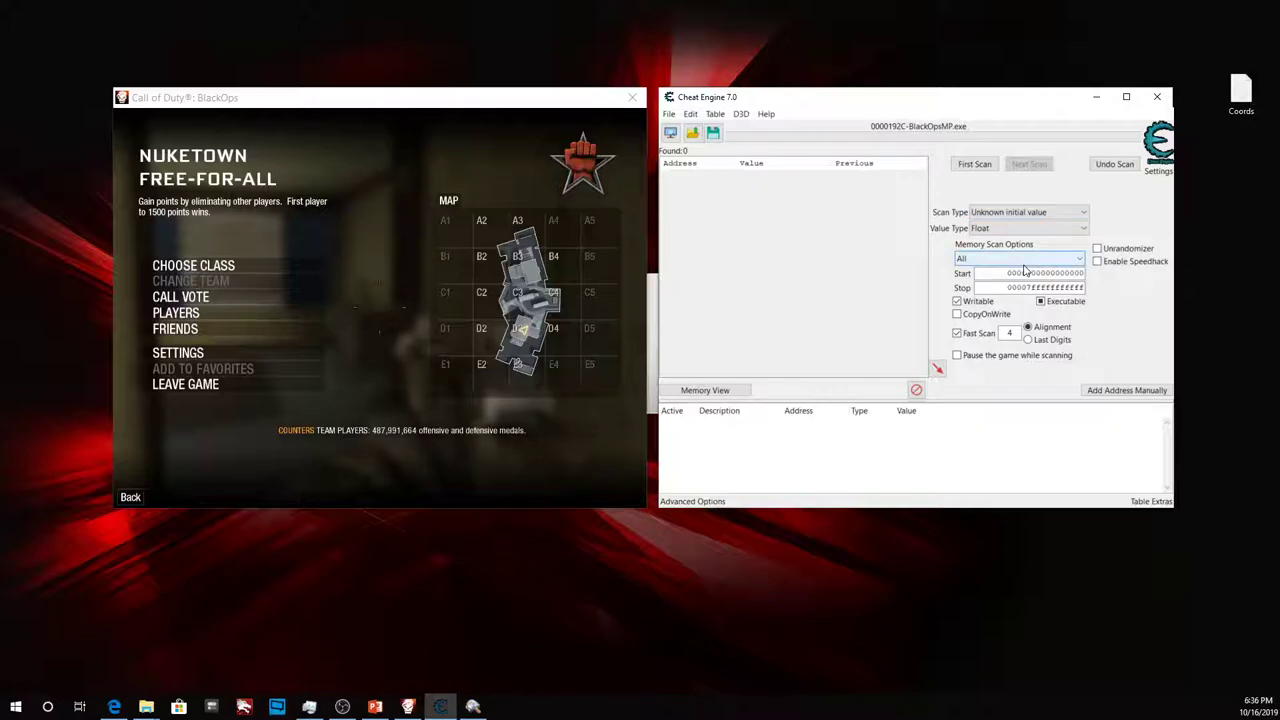
Reposition the player in the room facing the bookcase, pause the game, and run the first Unknown initial value scan.
left_click(309, 204)
key("Escape")
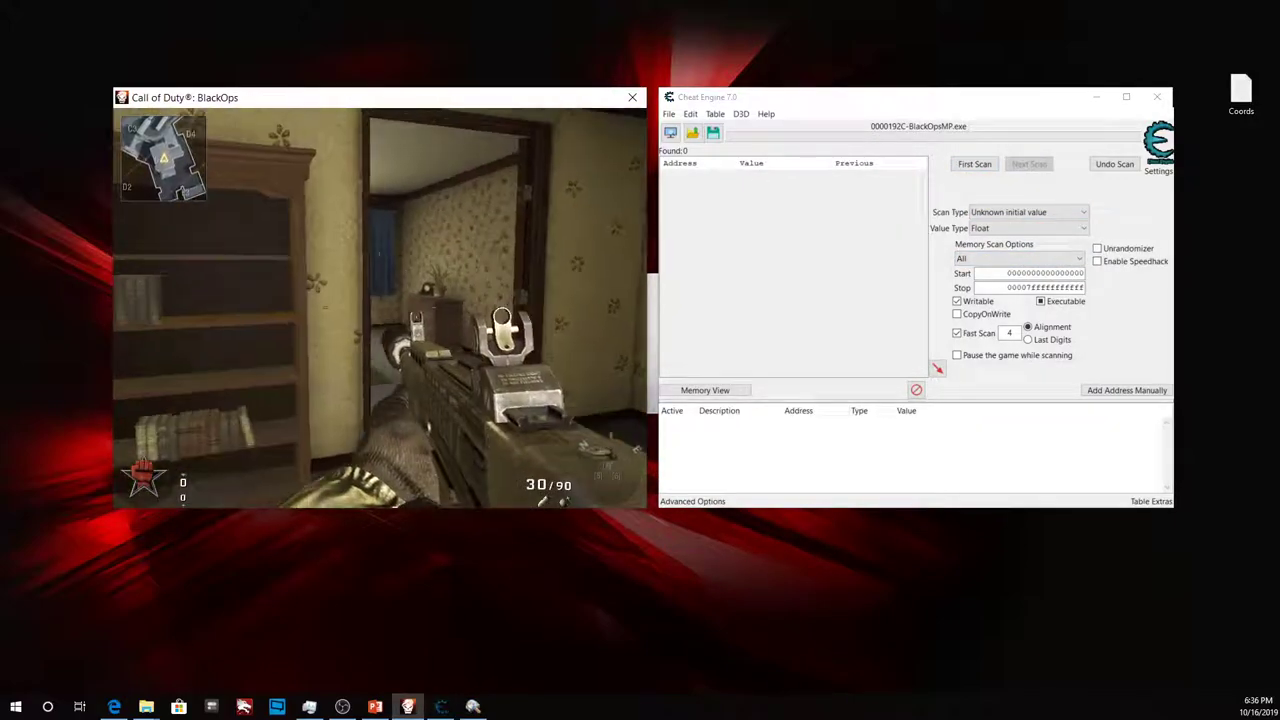
key("s")
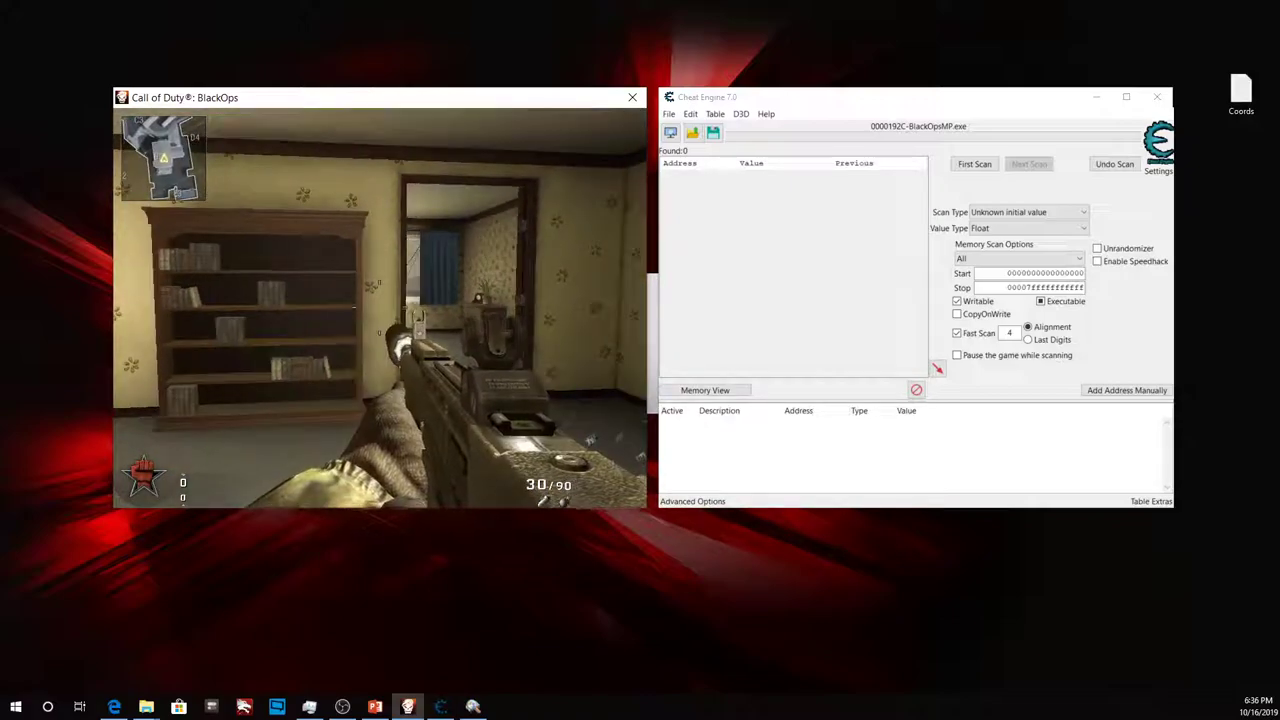
key("Escape")
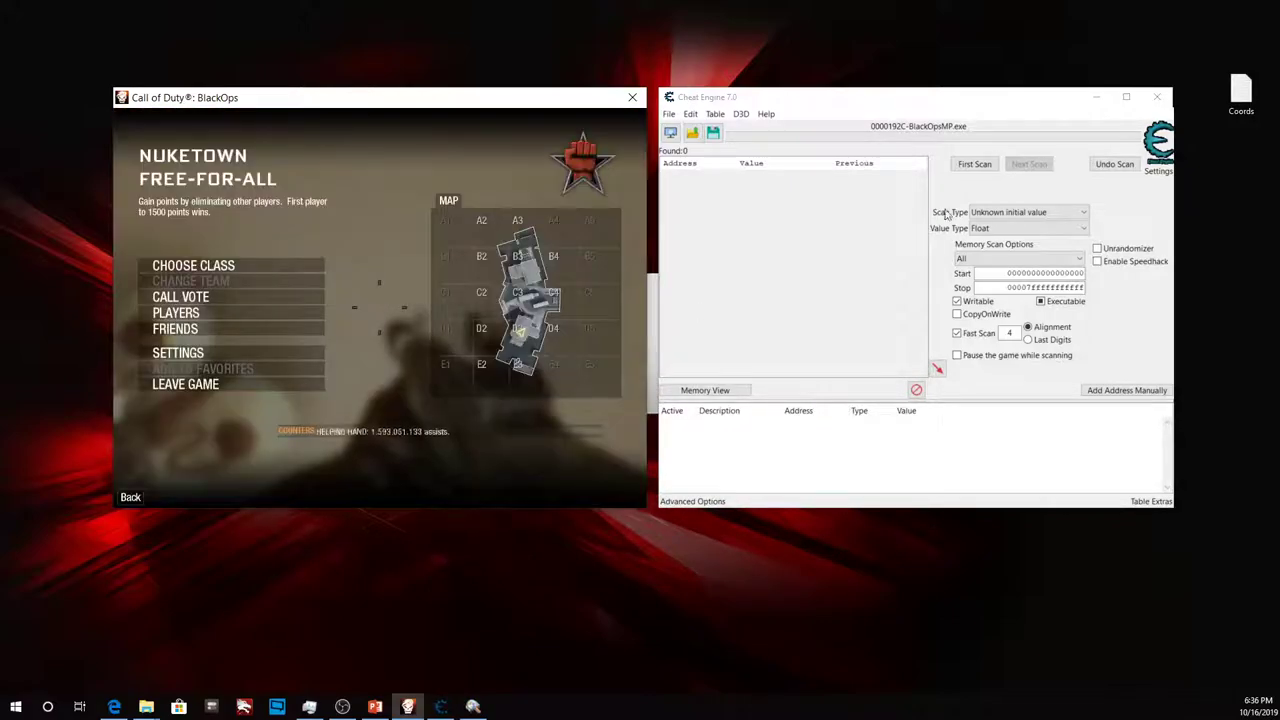
left_click(968, 166)
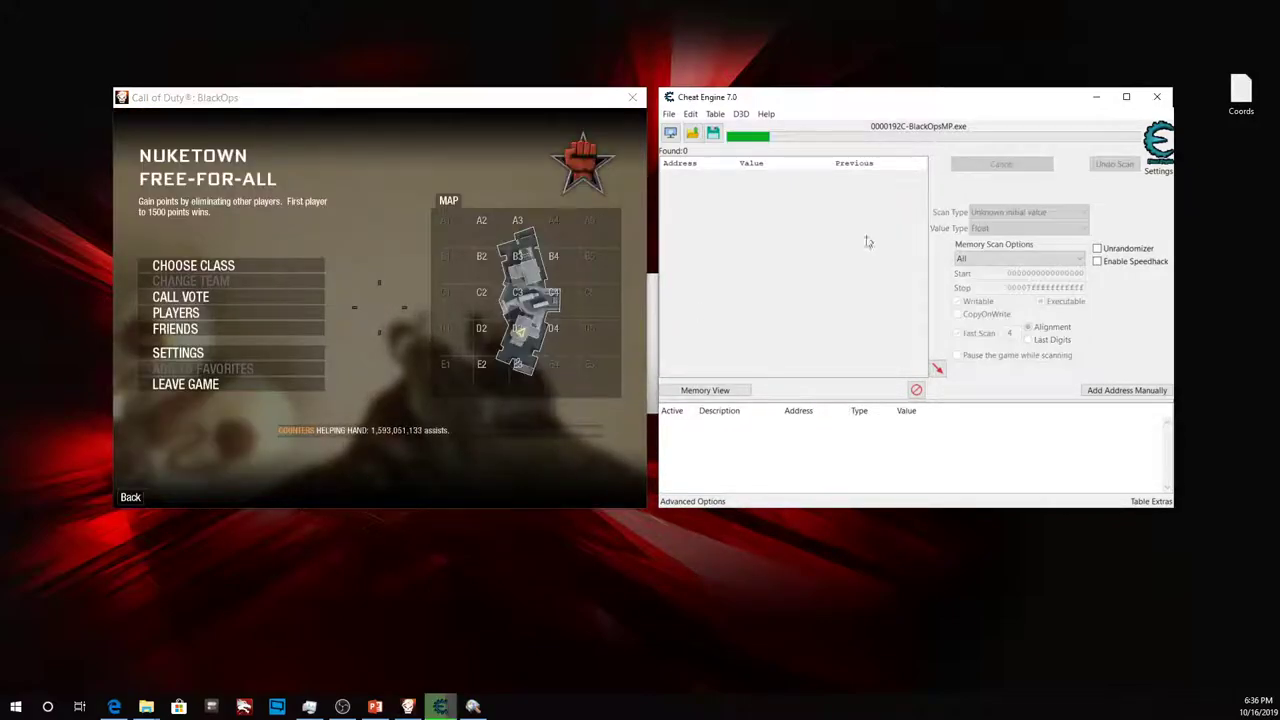
Resume the match and filter the results with Decreased and Increased value scans as the aim moves between floor and ceiling.
left_click(460, 295)
key("Escape")
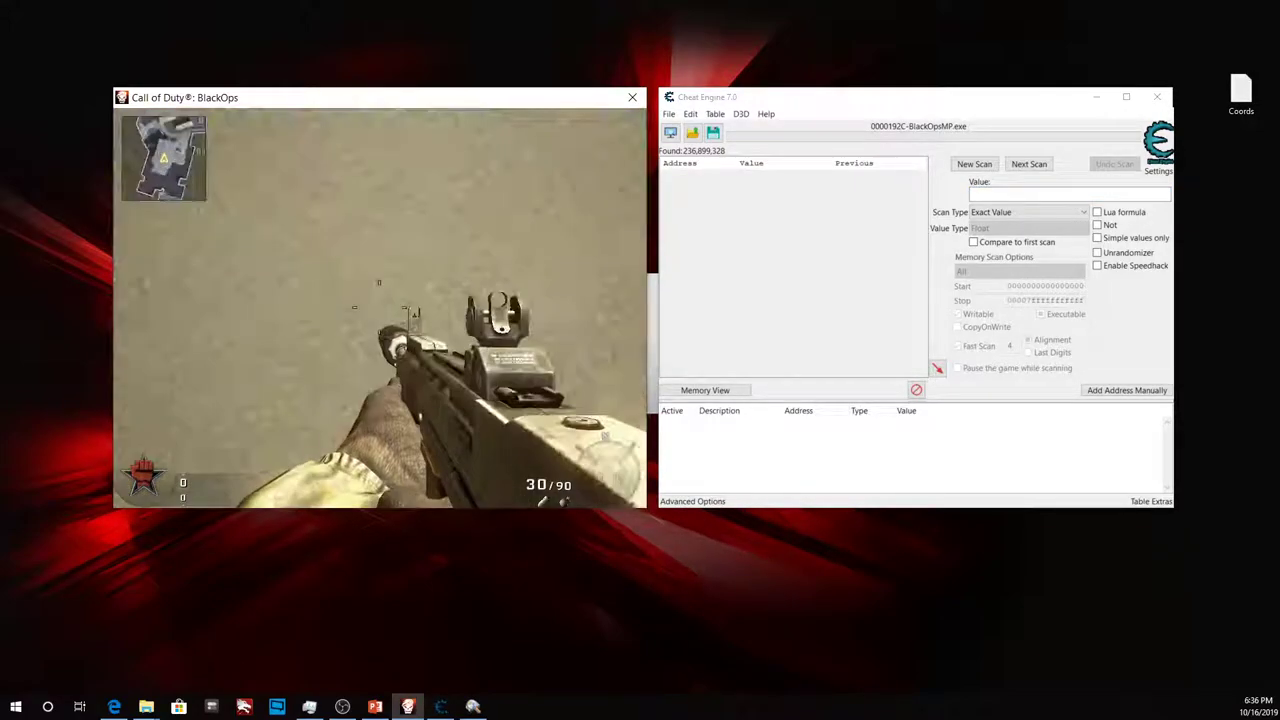
key("F2")
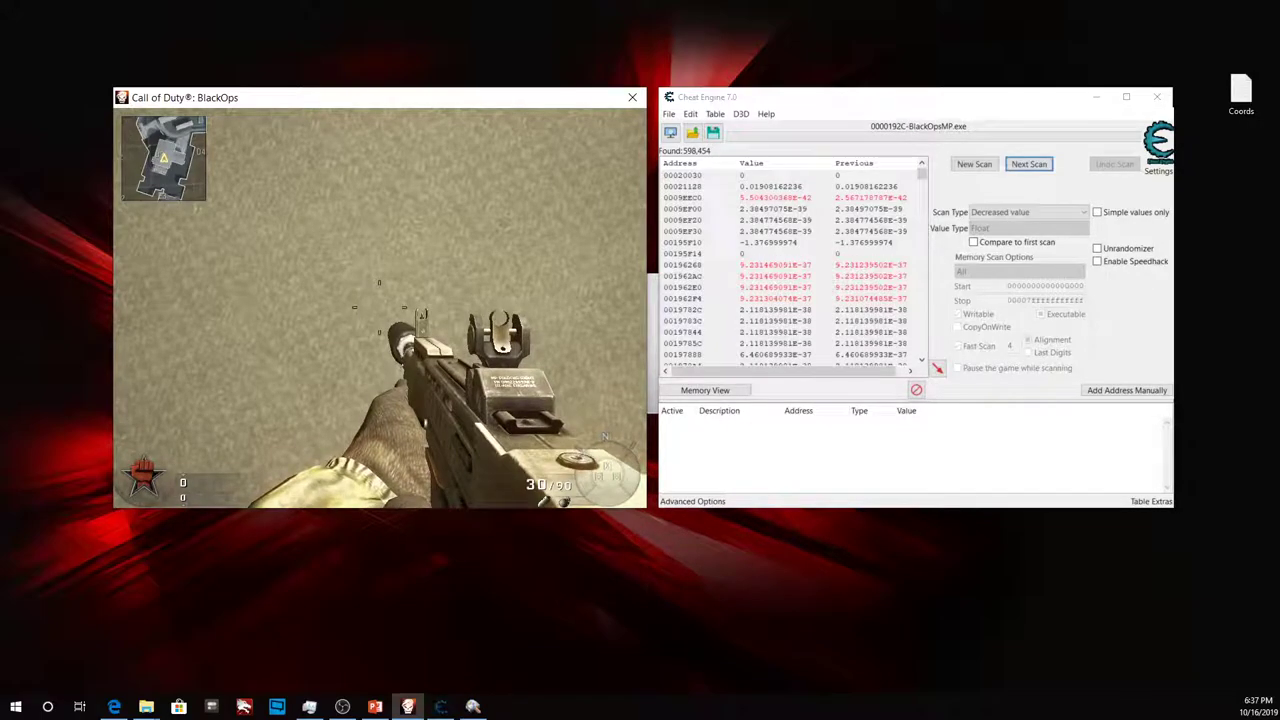
key("Up")
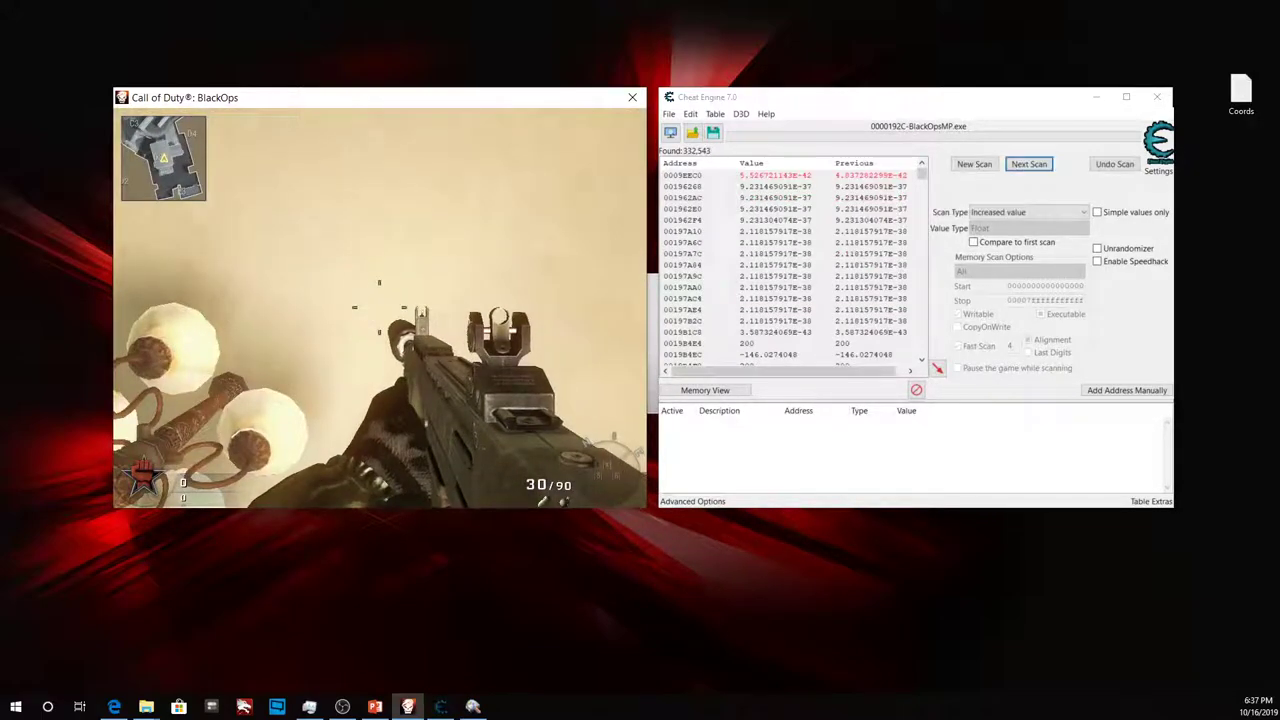
key("F3")
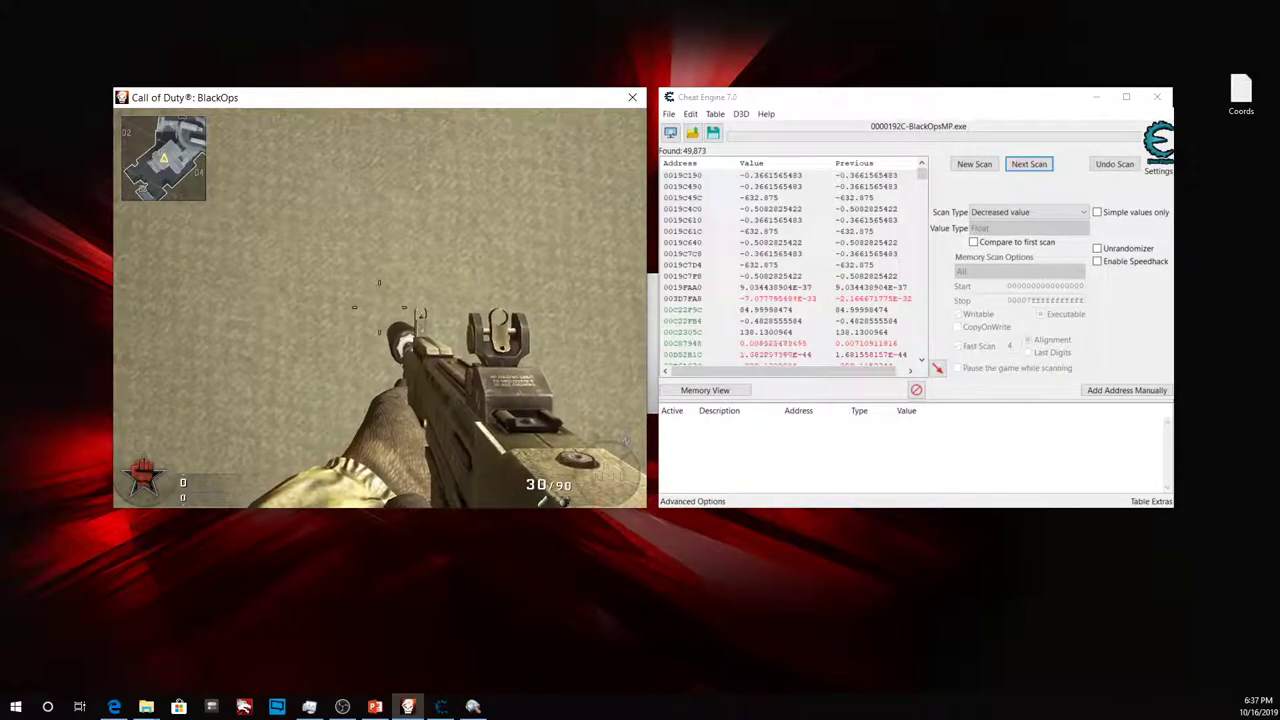
Pause the match, undo the last Decreased value scan, and switch back to the game.
key("Escape")
left_click(1110, 164)
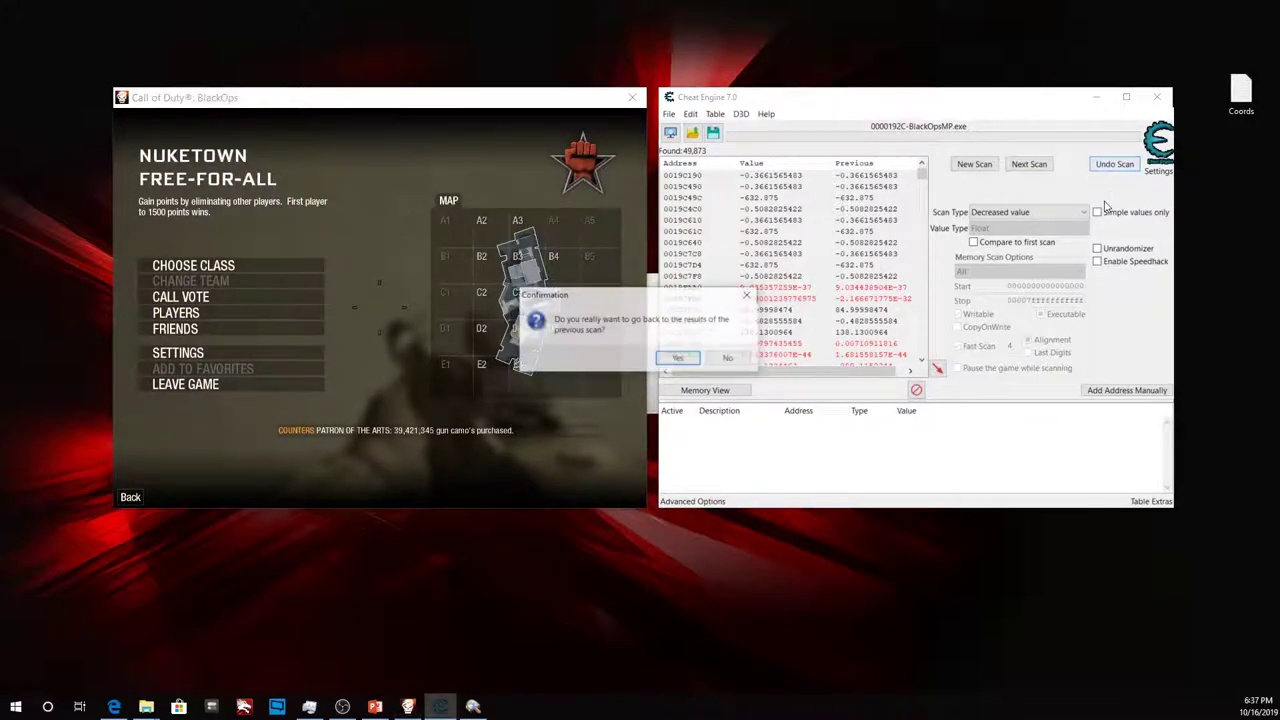
left_click(678, 358)
key("alt+Tab")
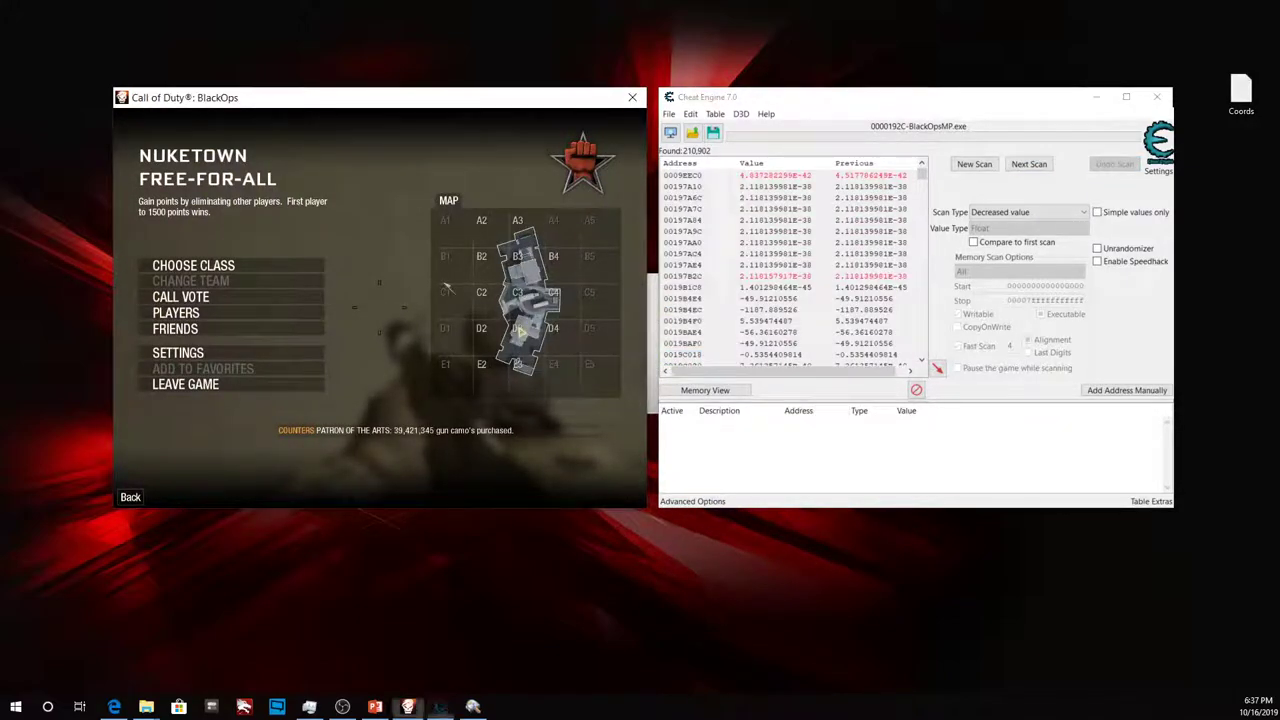
Resume play and alternate the aim between floor and ceiling, running an Increased or Decreased value scan after each view change.
key("Escape")
key("F2")
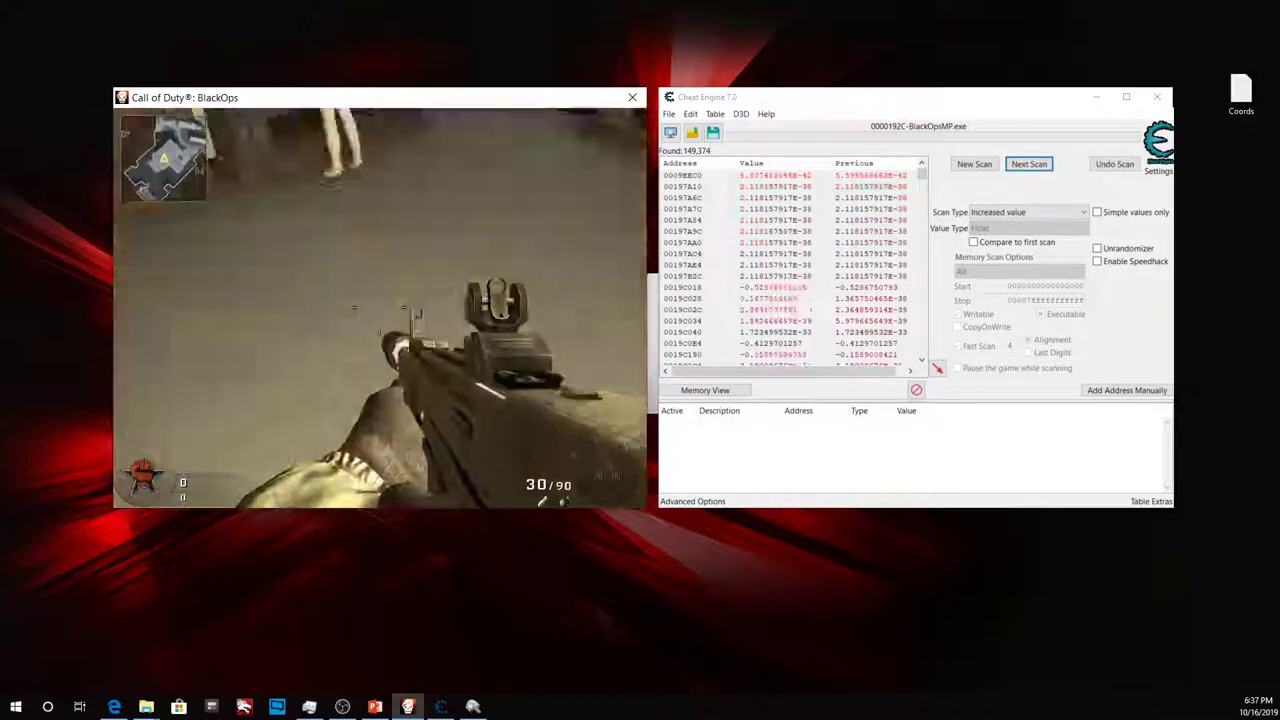
key("F3")
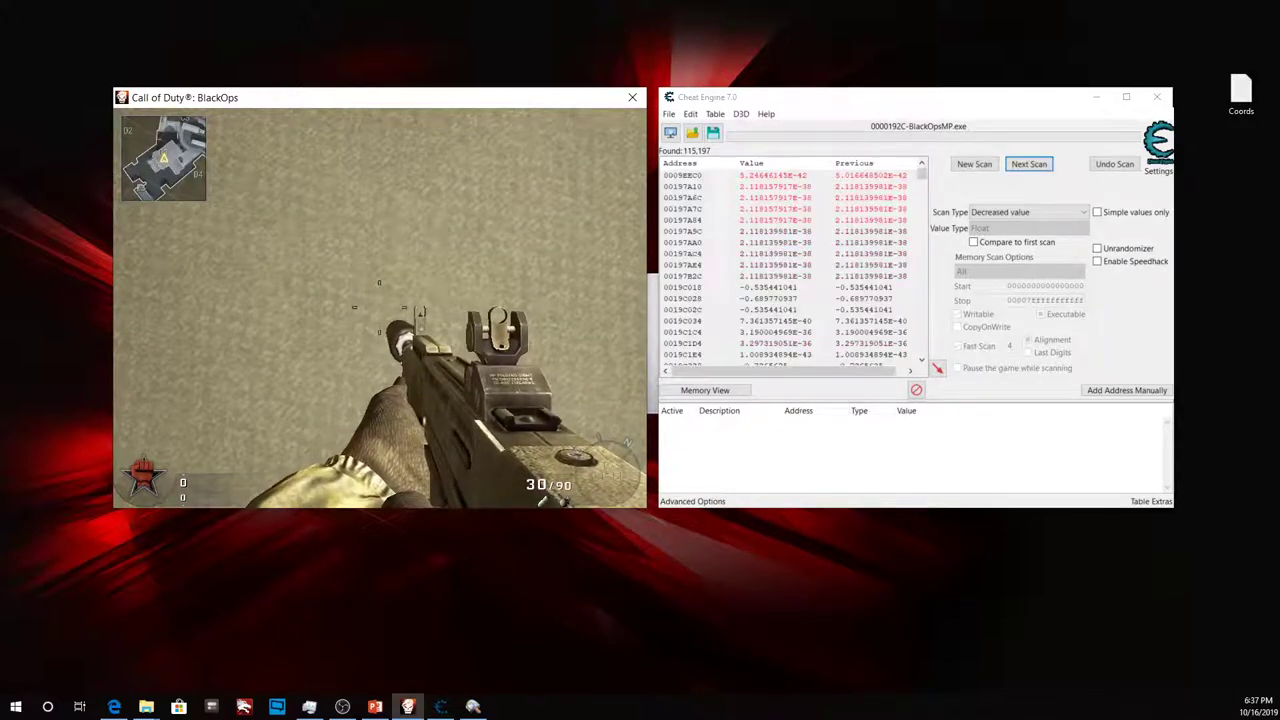
key("F3")
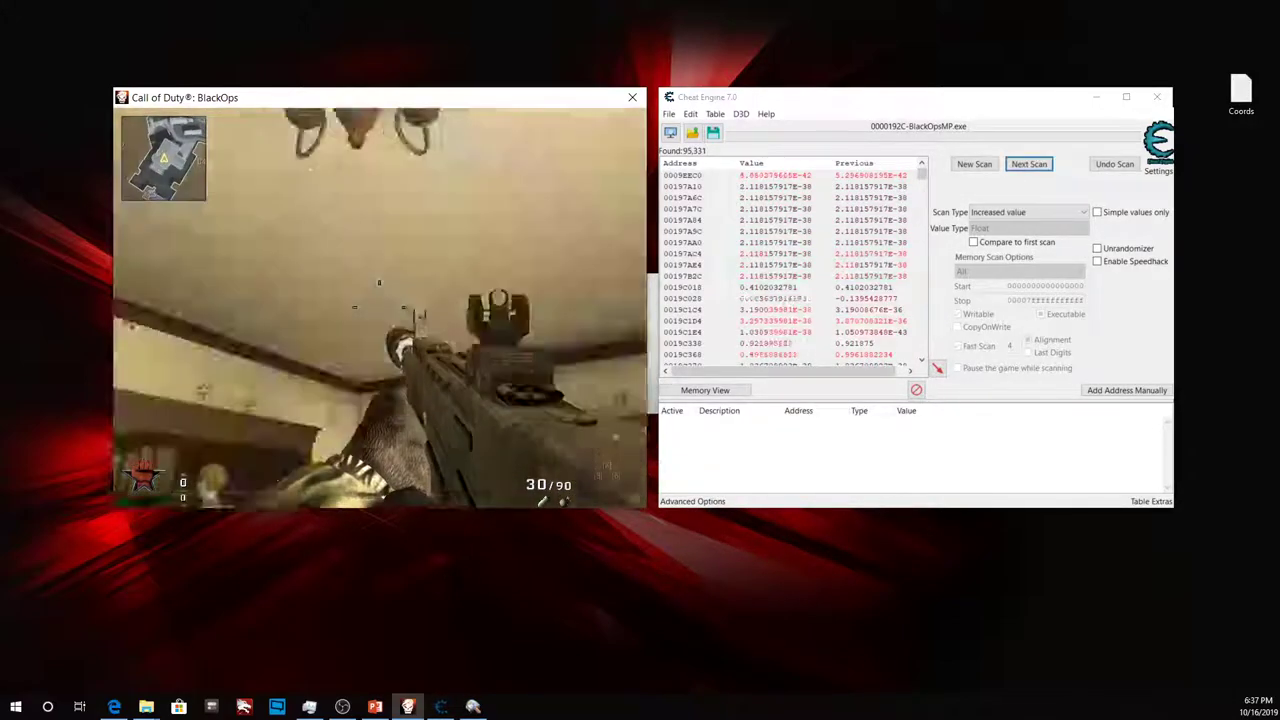
key("F2")
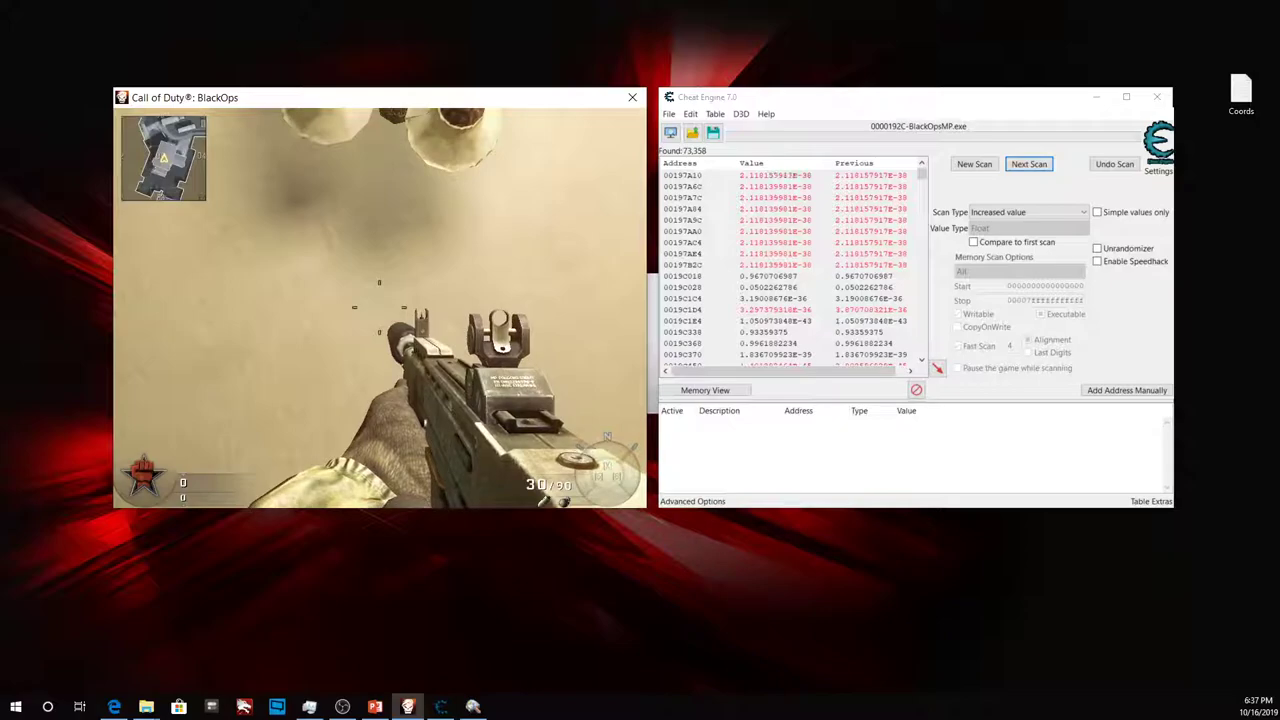
key("F3")
Fire the weapon and filter with Unchanged value scans while the view is still, and Decreased or Increased value scans after aim changes.
left_click(379, 307)
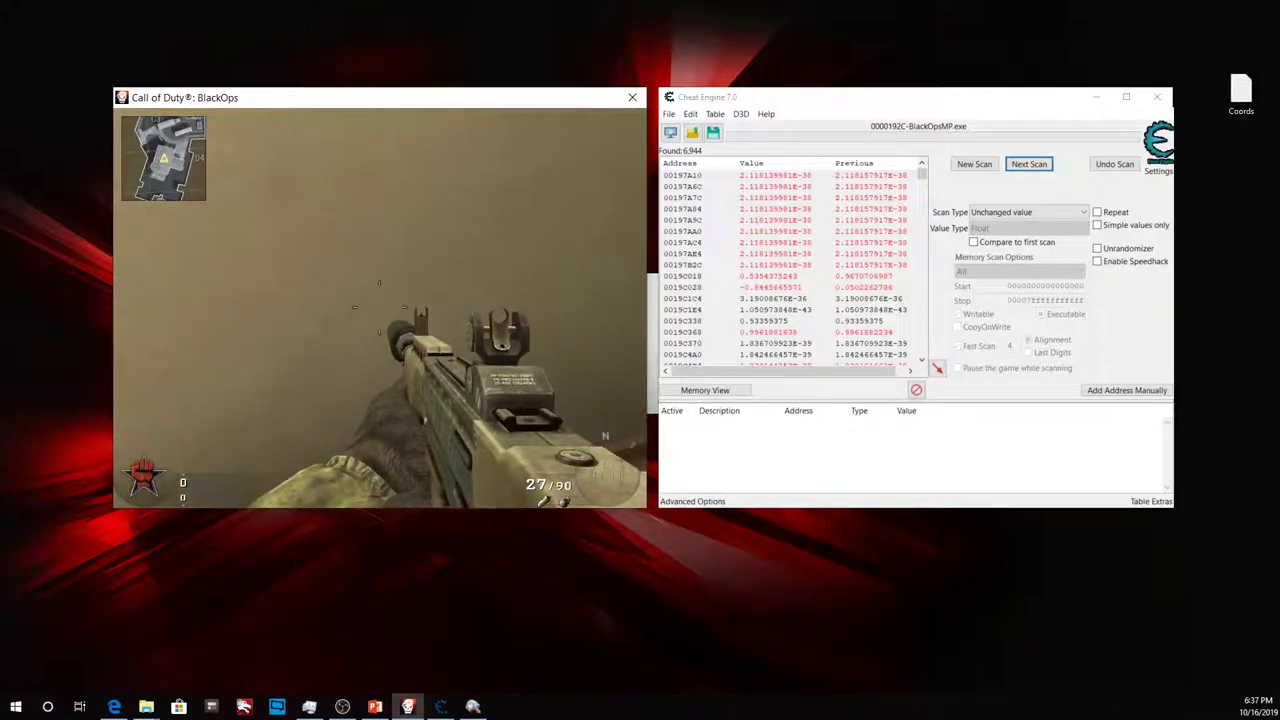
key("F2")
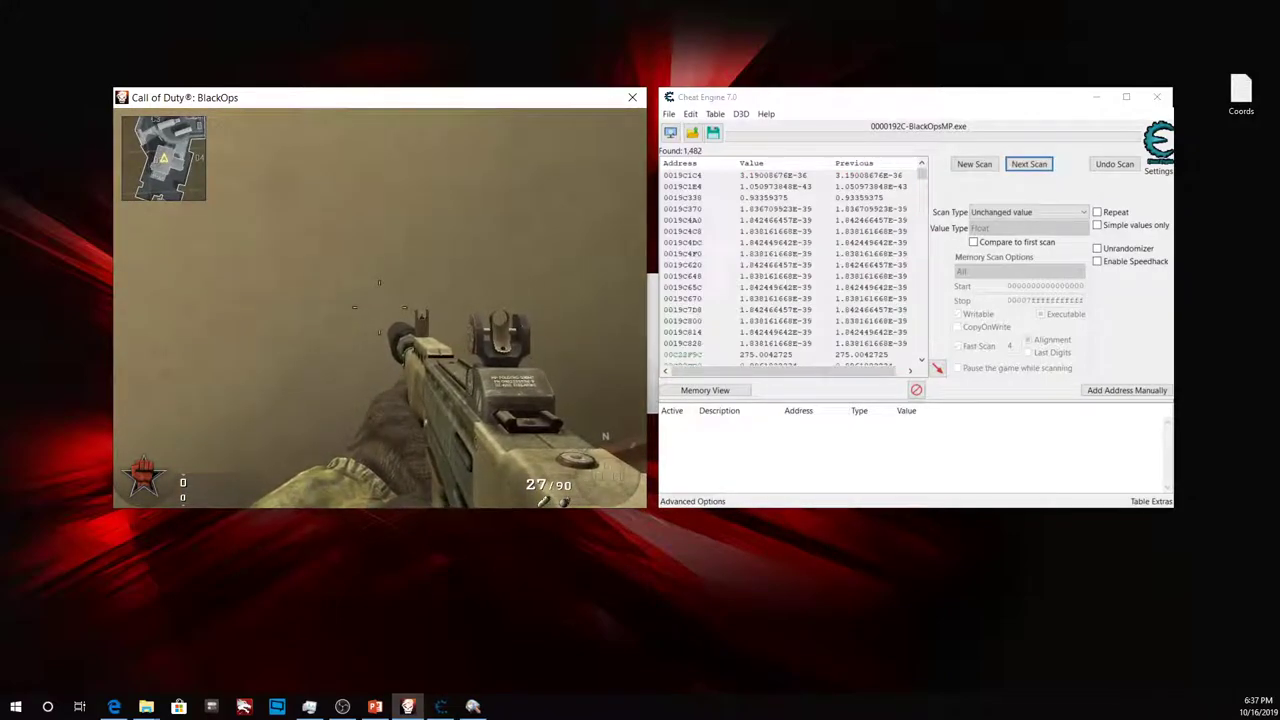
key("F3")
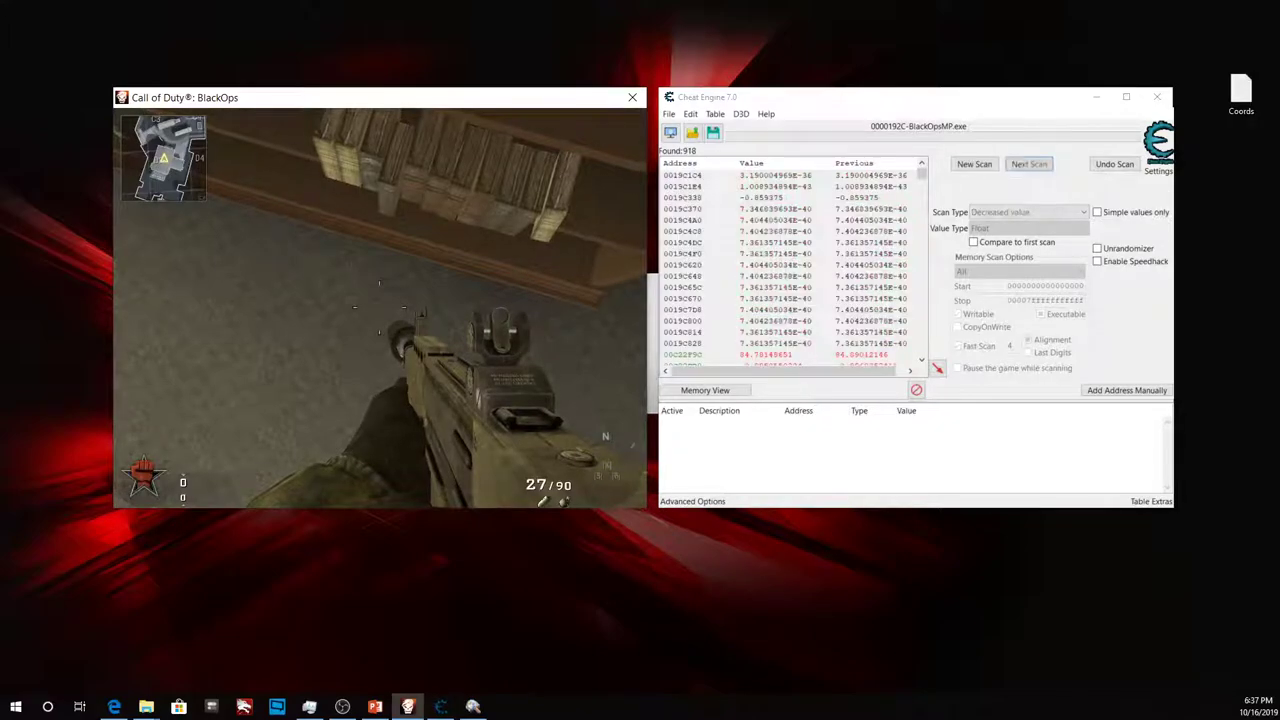
key("F6")
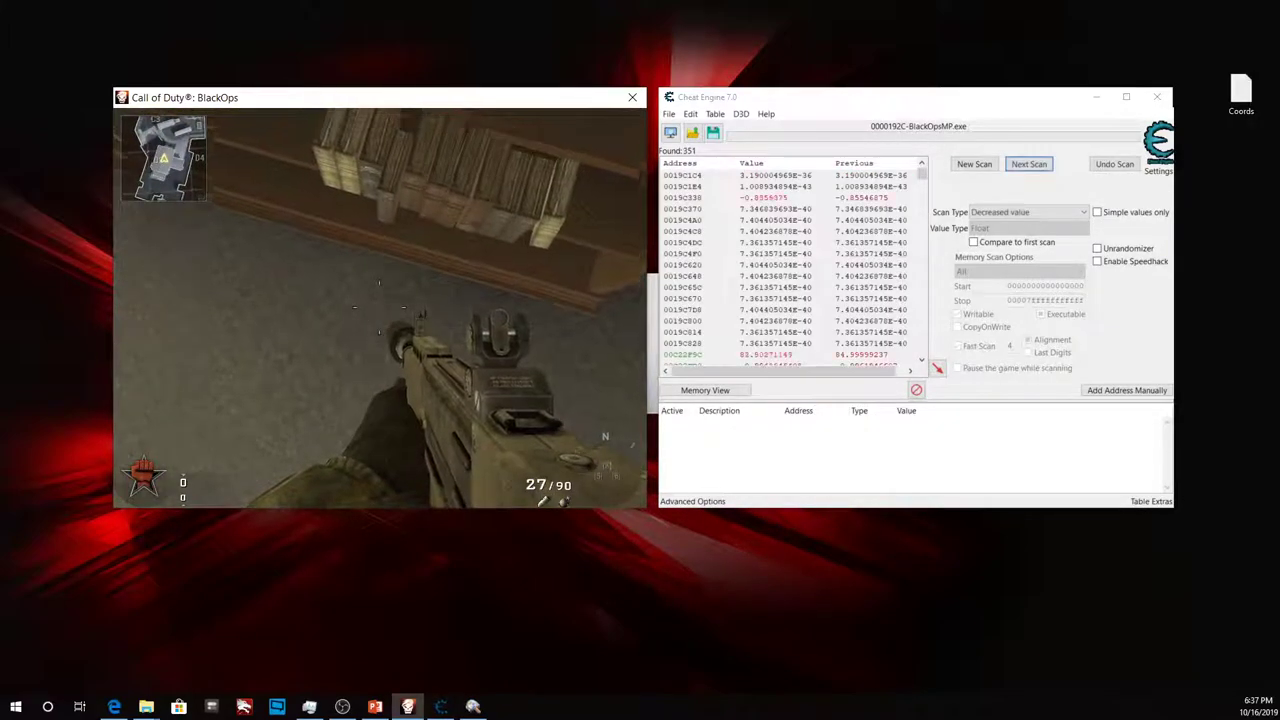
key("F6")
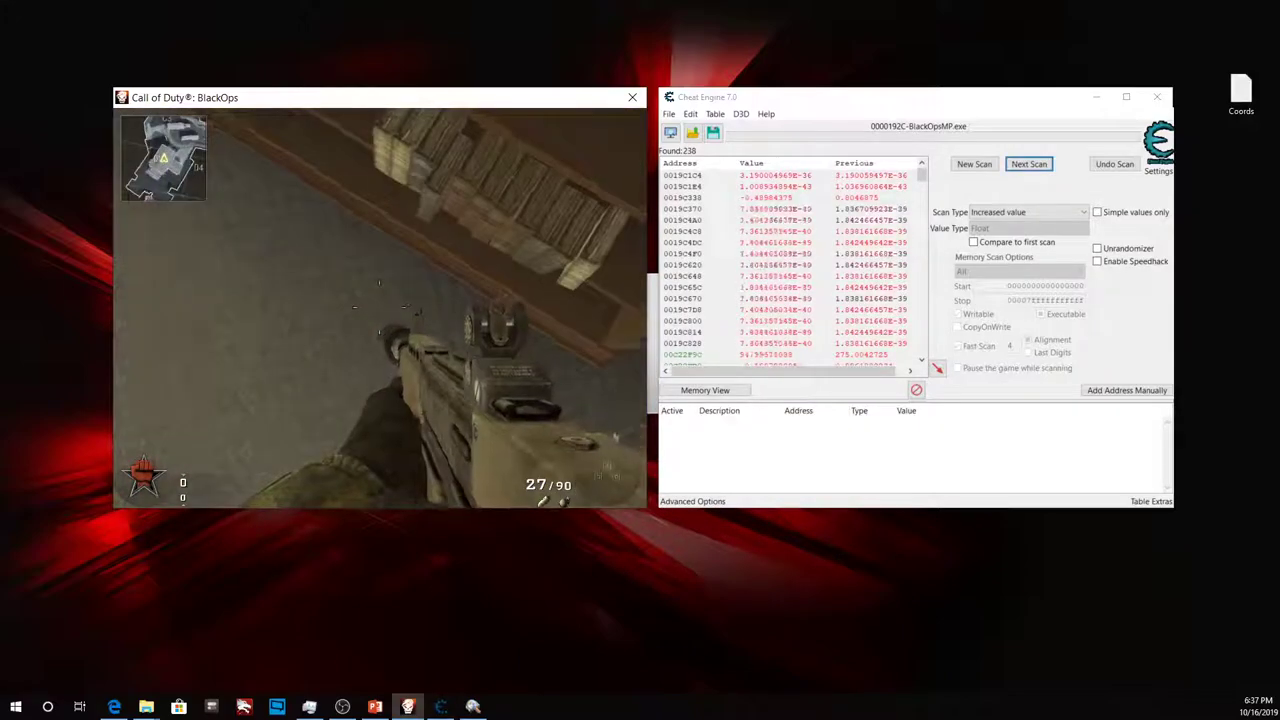
key("F7")
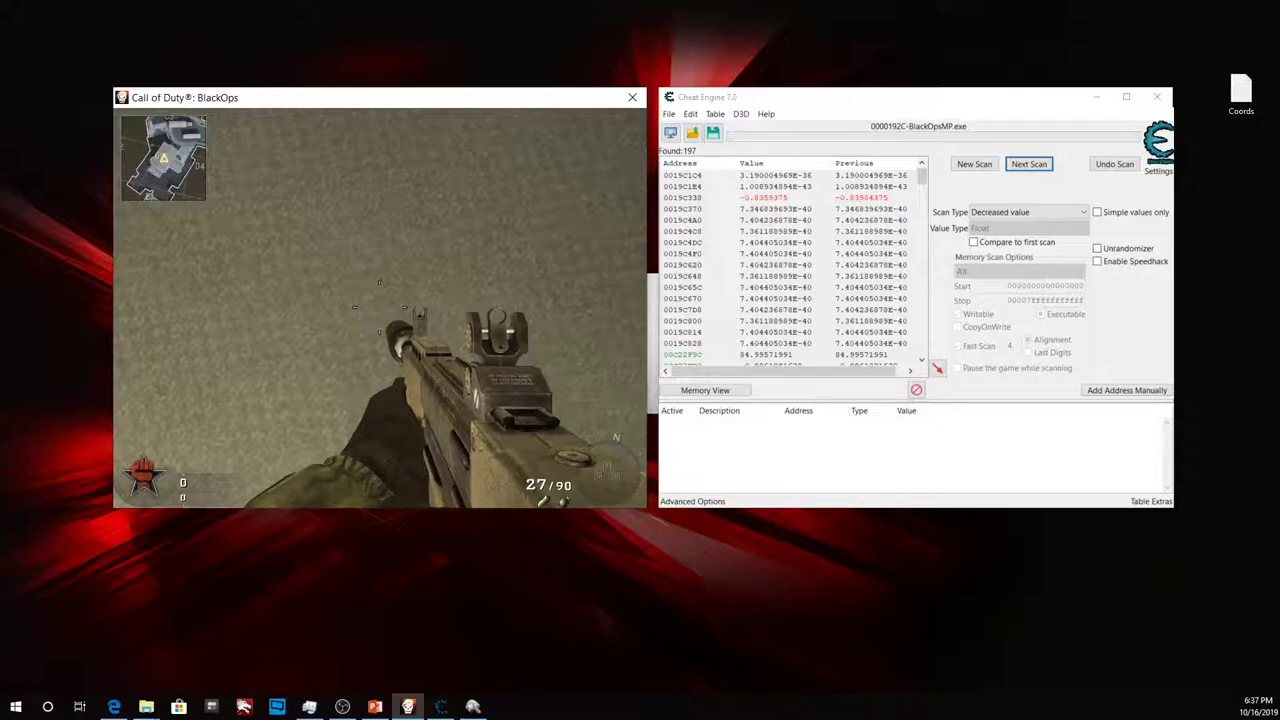
key("F8")
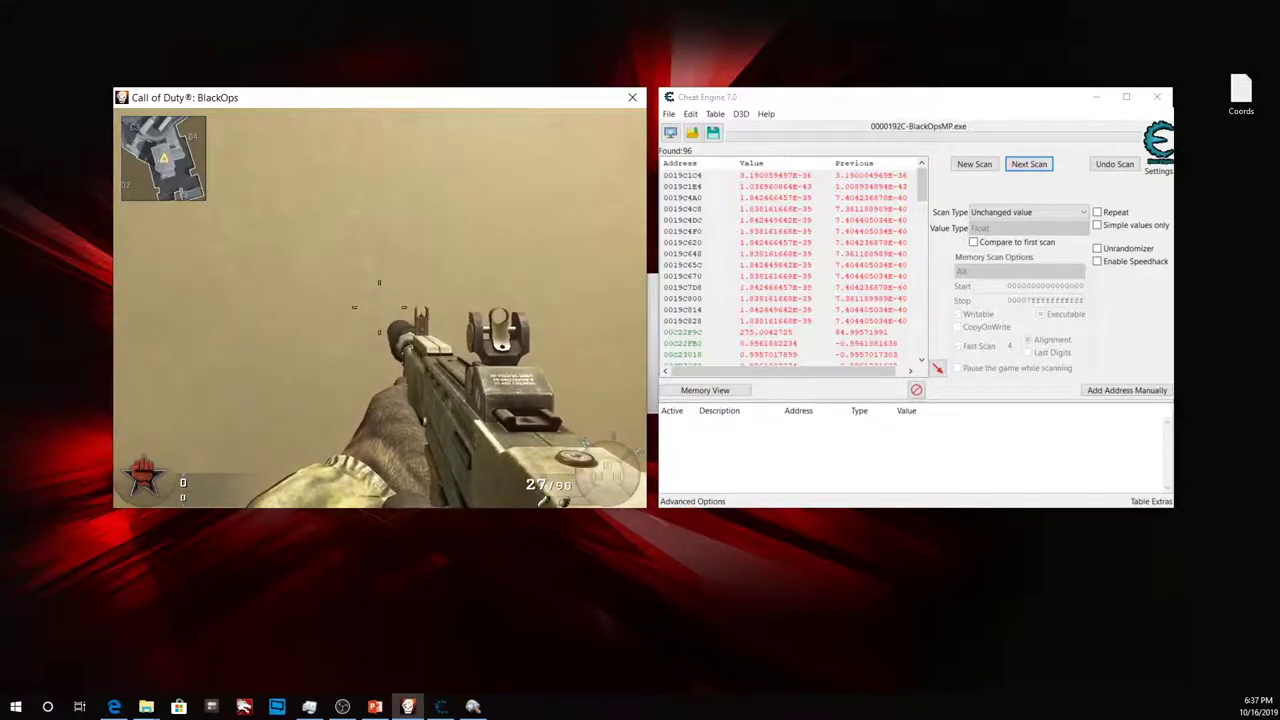
Narrow the addresses further with Increased, Decreased and Changed value scans while firing shots and moving the aim between ceiling and floor.
key("Up")
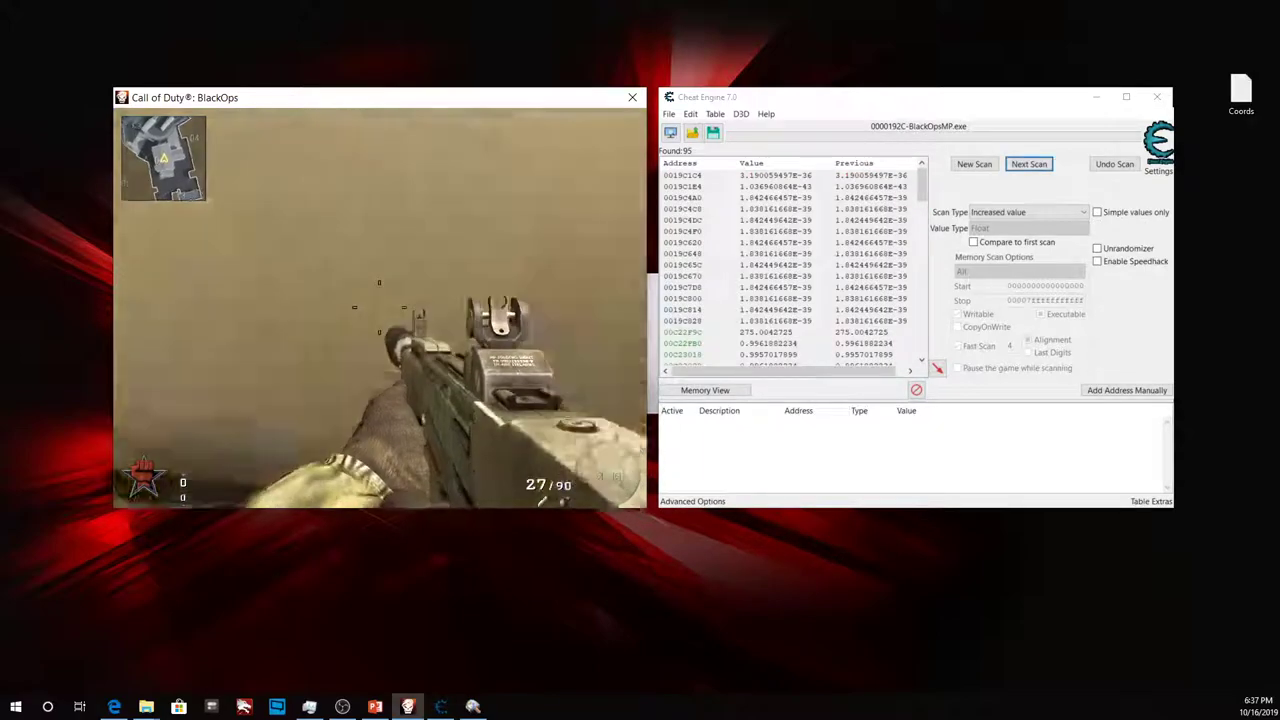
key("Down")
left_click(379, 308)
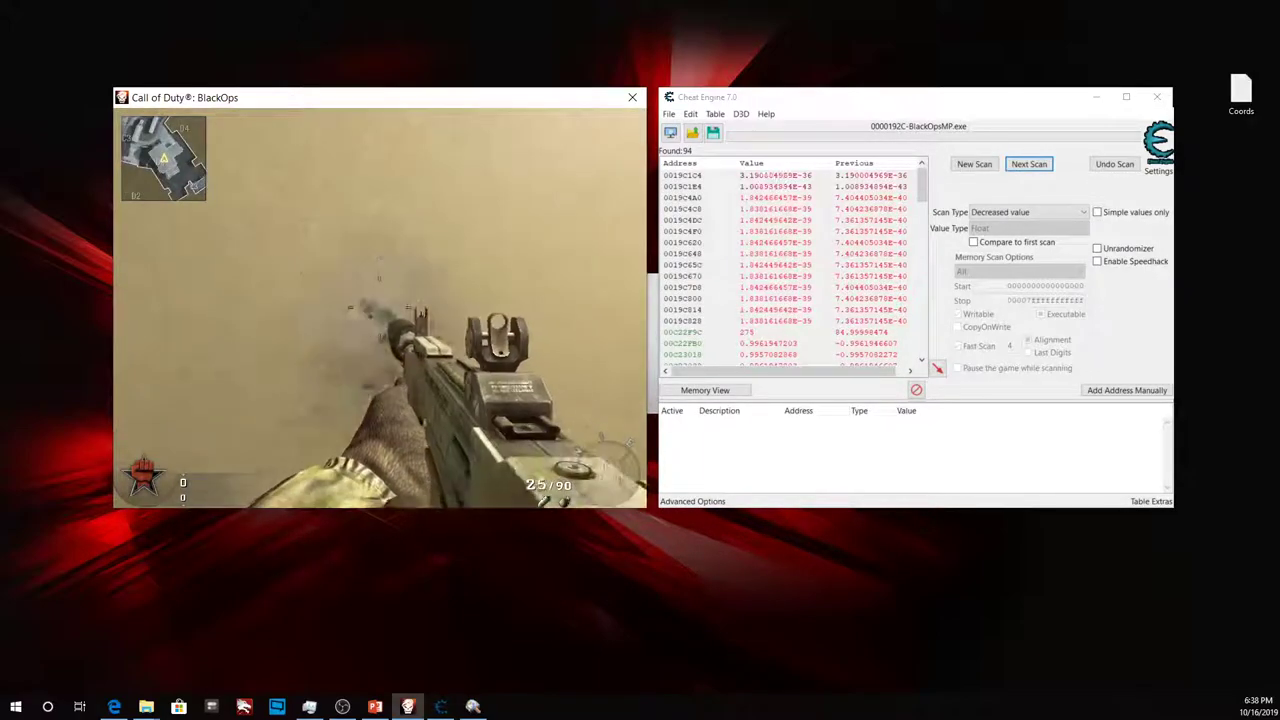
left_click(379, 308)
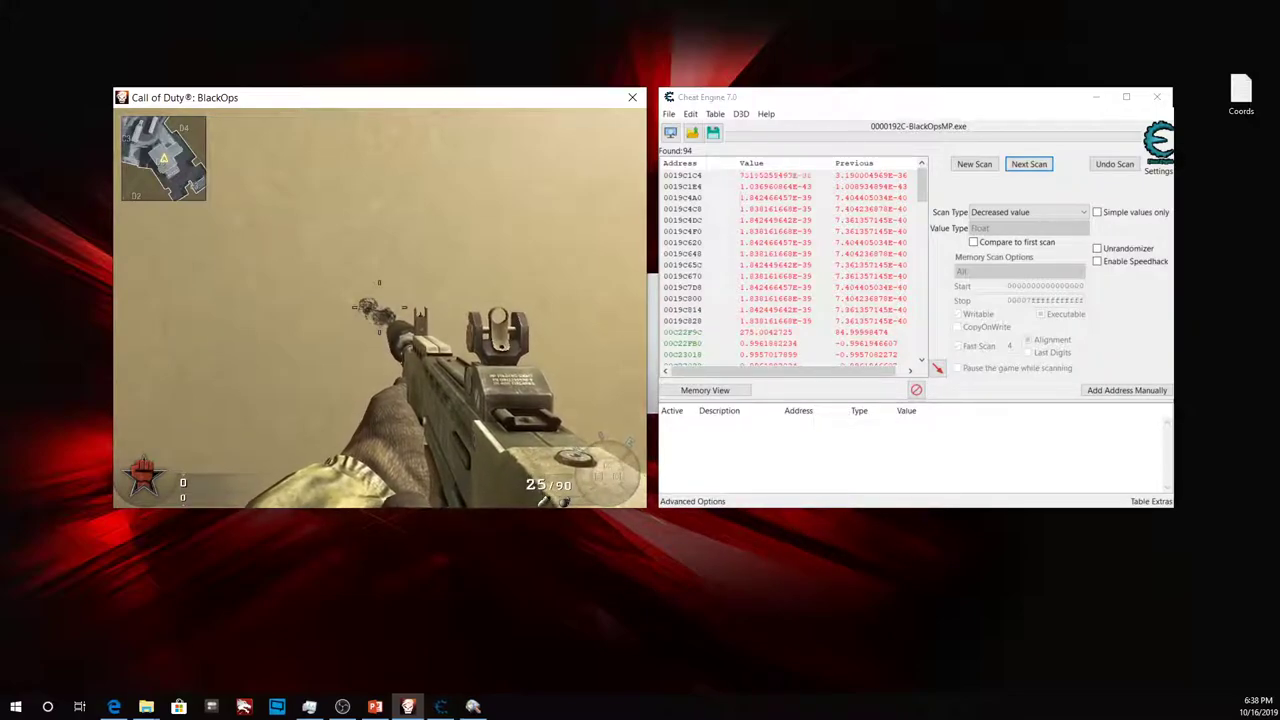
key("F4")
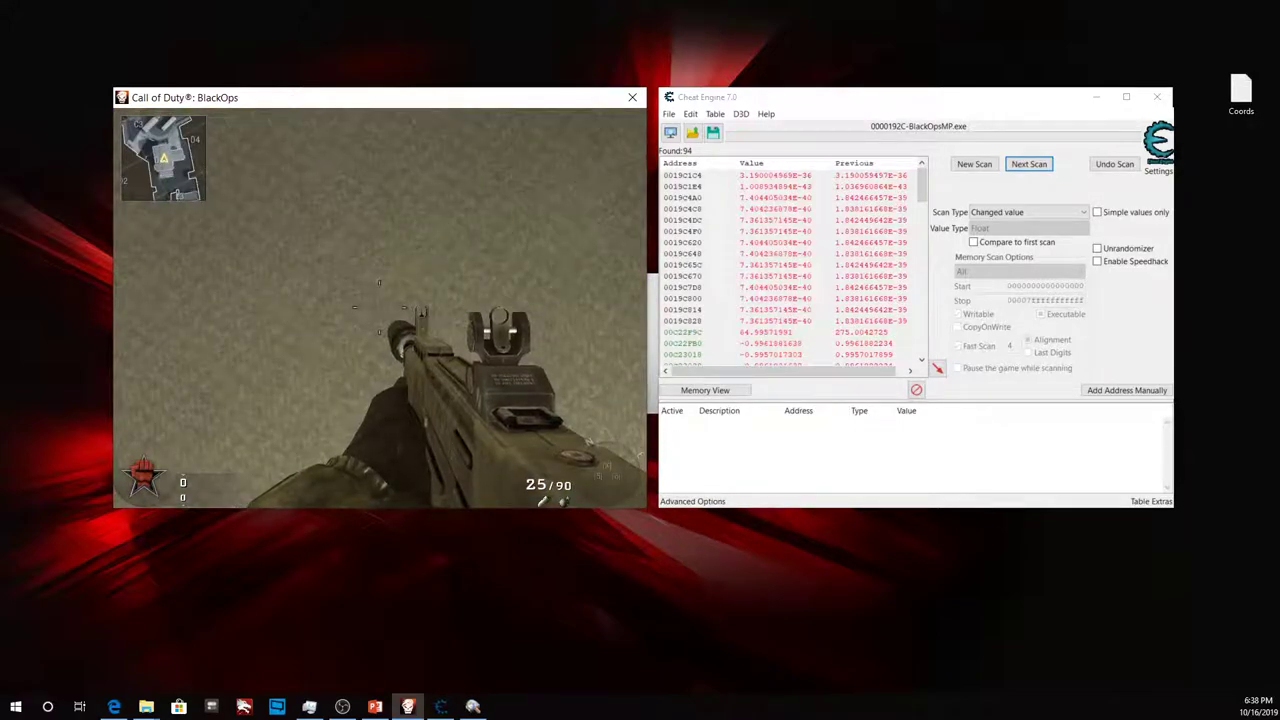
key("F2")
key("F1")
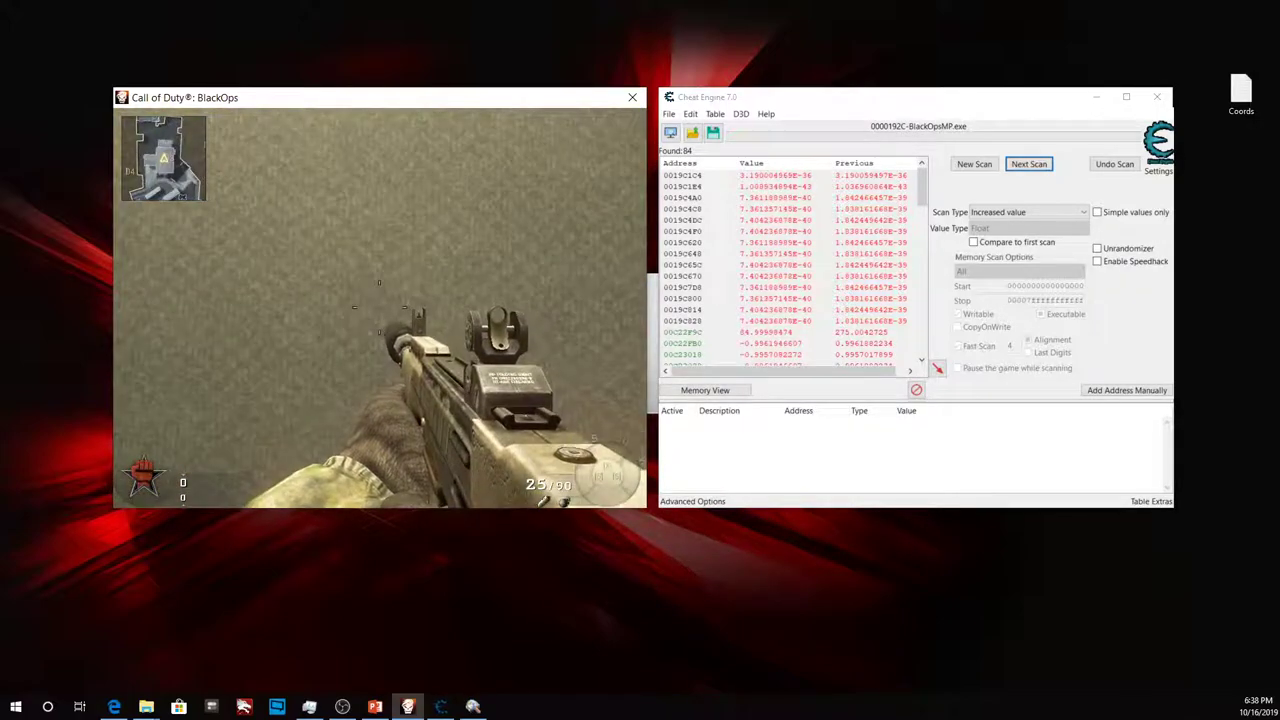
Pause the match and remove the addresses from 0019C1C4 through 0019C828 from the found list.
key("Escape")
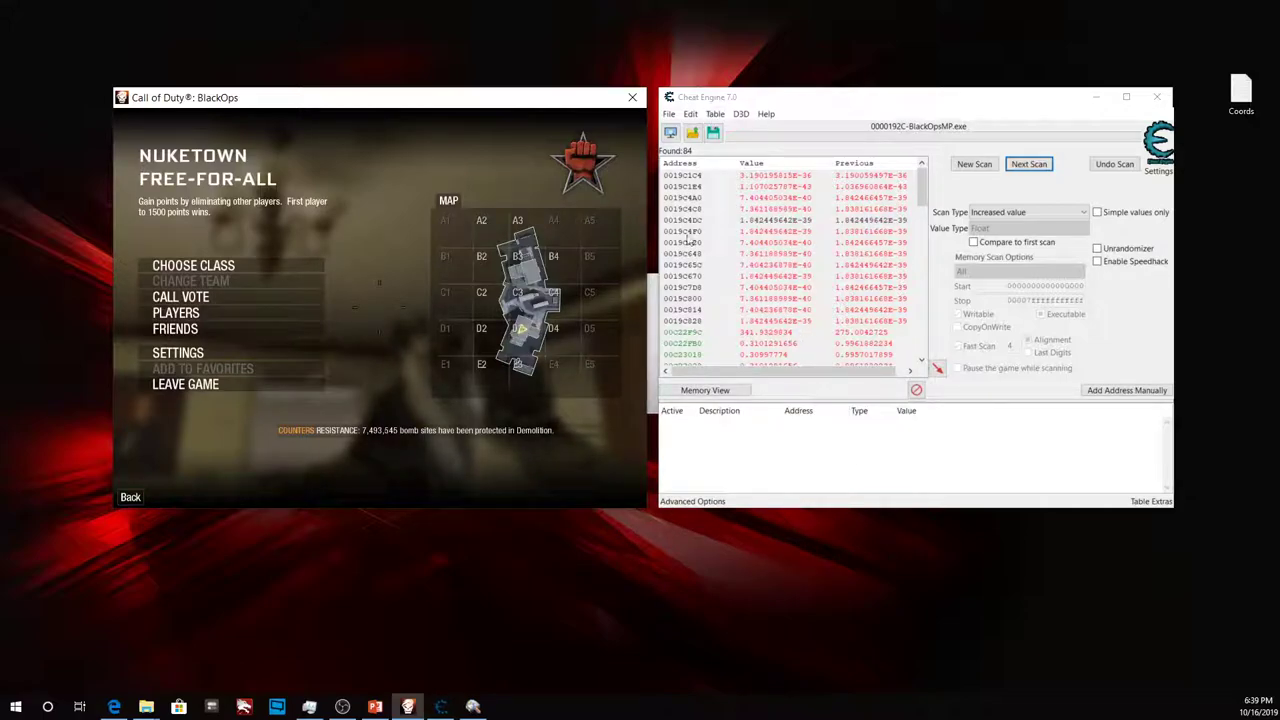
left_click(702, 177)
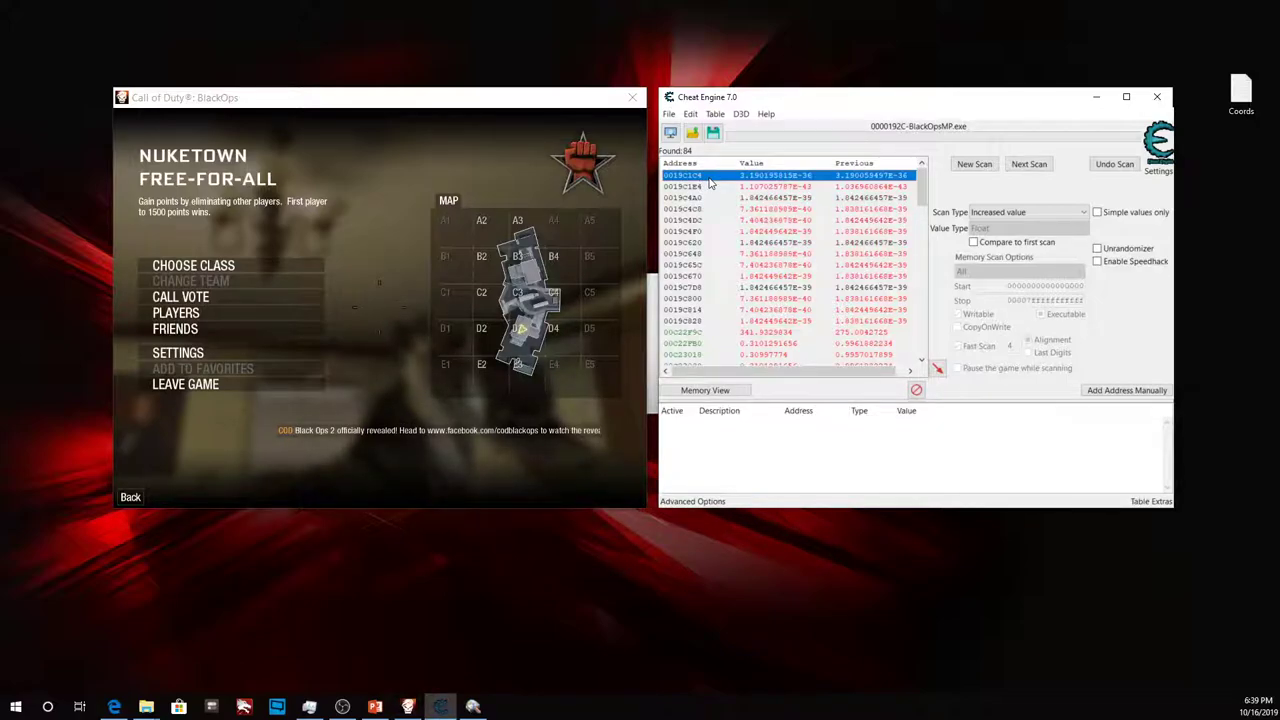
key("shift+Down")
key("shift+Down")
key("shift+Down")
key("shift+Down")
key("shift+Down")
key("shift+Down")
key("shift+Down")
key("shift+Down")
key("shift+Down")
key("shift+Down")
key("shift+Down")
key("shift+Down")
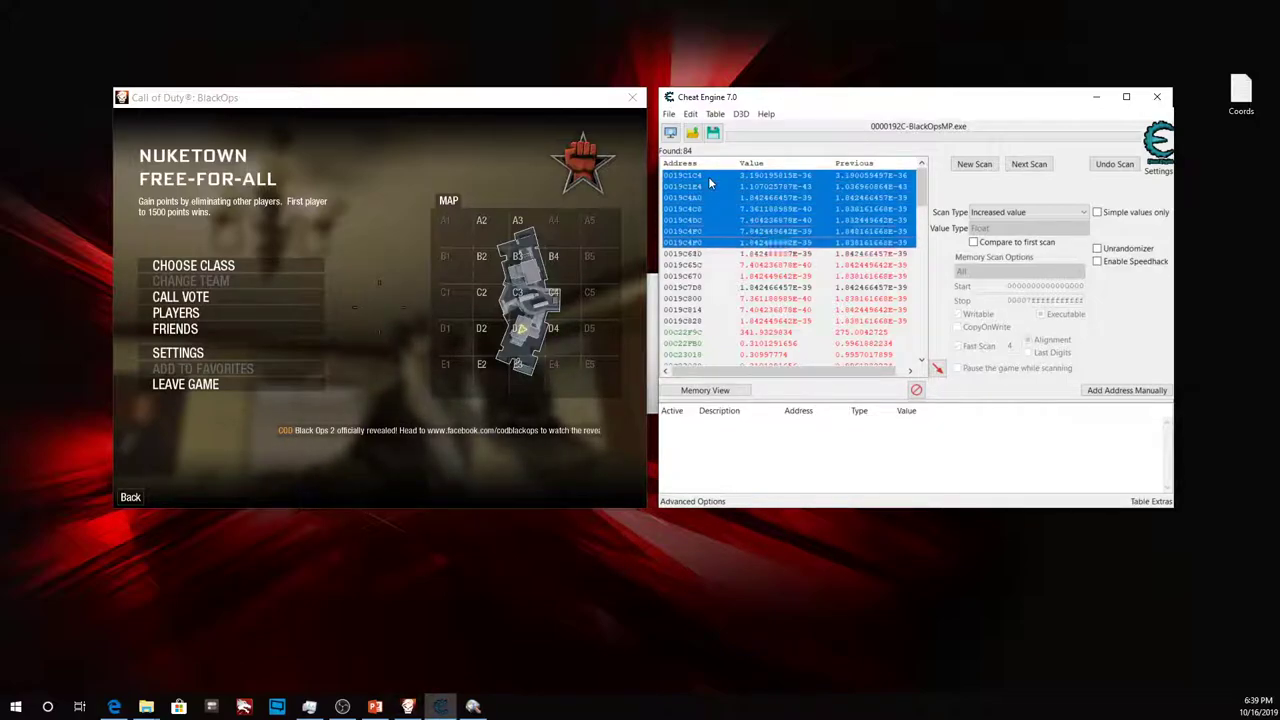
key("shift+Down")
key("shift+Down")
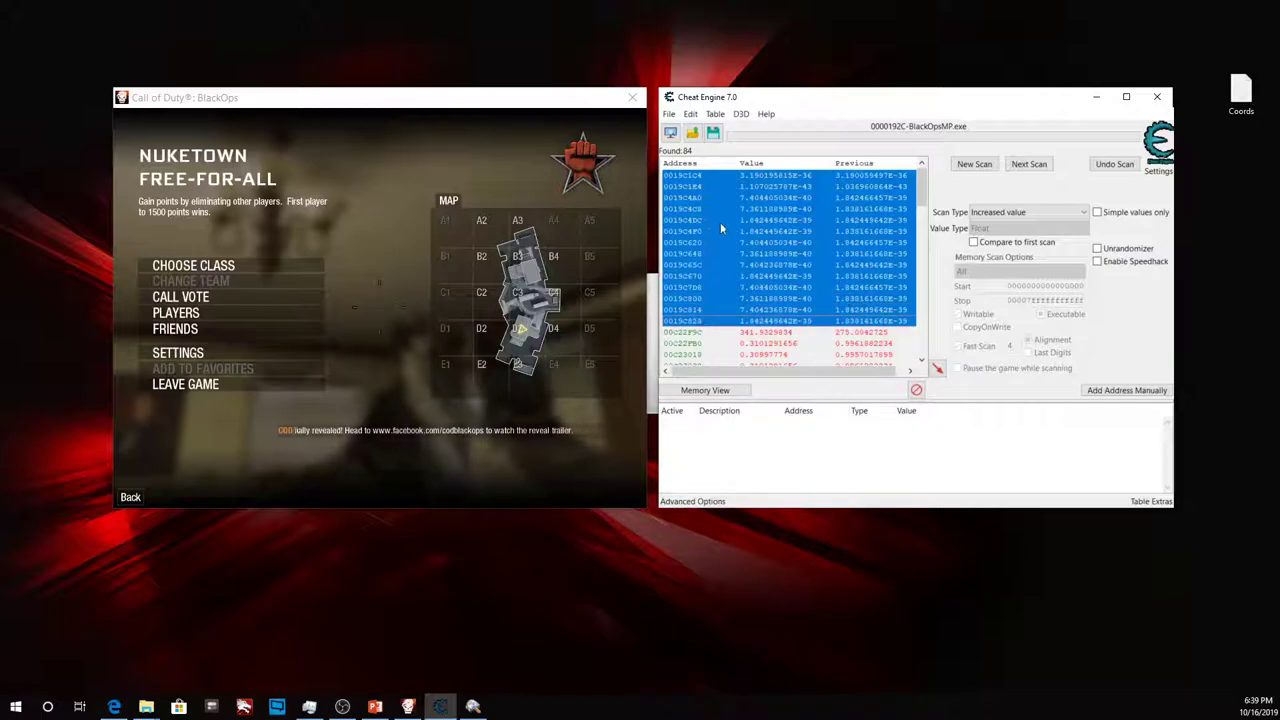
right_click(720, 222)
left_click(810, 296)
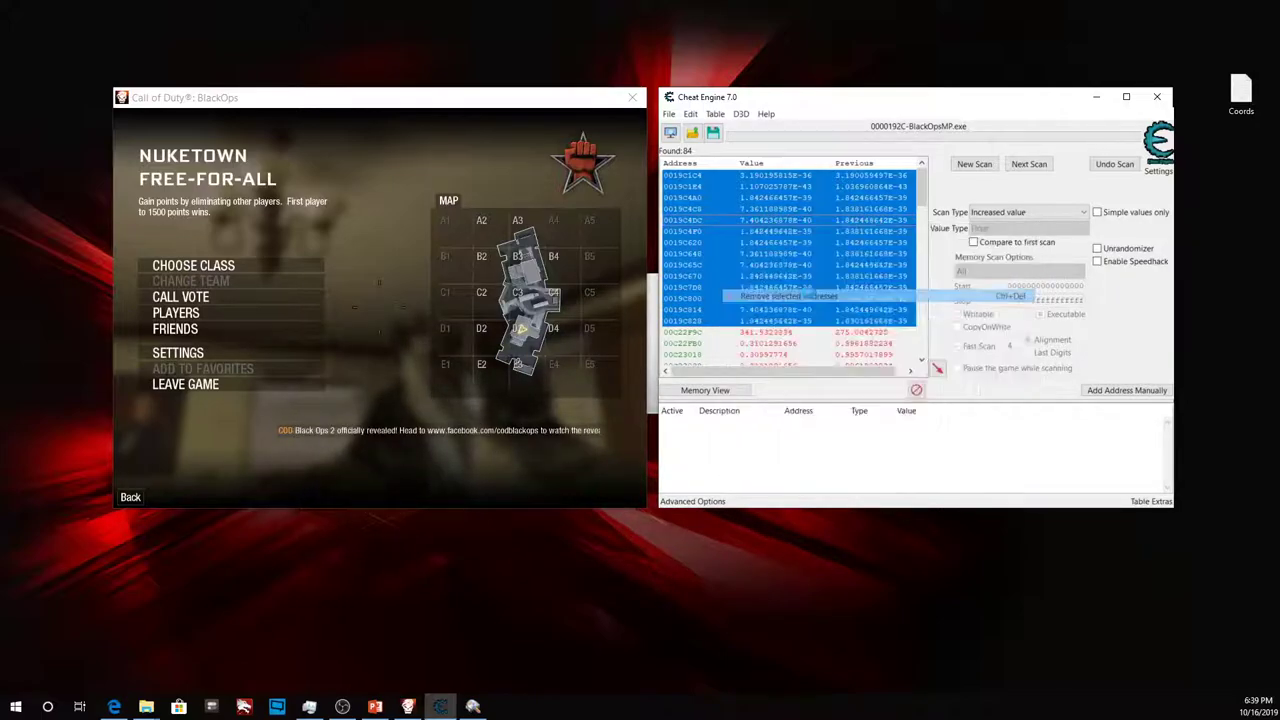
Remove all addresses from the first 0E4FB entry through FFD80404 at the end of the found list.
left_click_drag(923, 200, 921, 254)
left_click(692, 253)
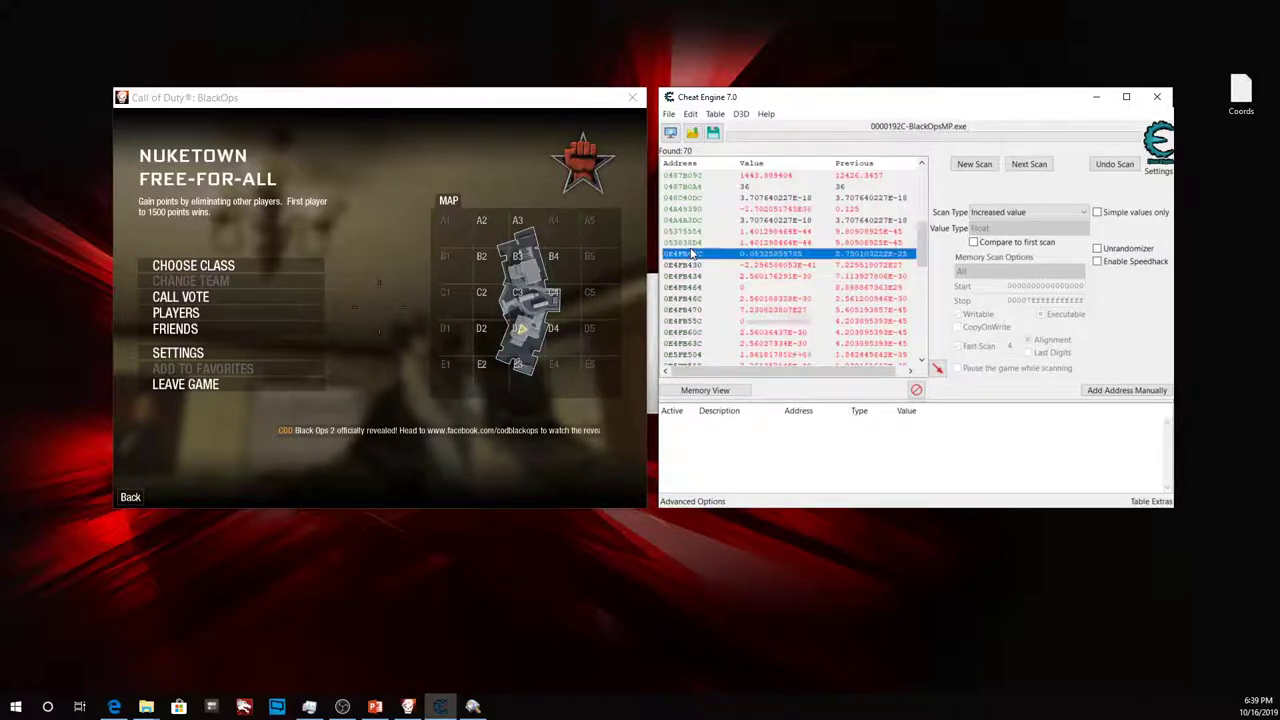
key("shift+Down")
key("shift+Down")
key("shift+Down")
key("shift+Down")
key("shift+Down")
key("shift+Down")
key("shift+Down")
key("shift+Down")
key("shift+Down")
key("shift+Down")
key("shift+Down")
key("shift+Down")
key("shift+Down")
key("shift+Down")
key("shift+Down")
key("shift+Down")
key("shift+Down")
key("shift+Down")
key("shift+Down")
key("shift+Down")
key("shift+Down")
key("shift+Down")
key("shift+Down")
key("shift+Down")
key("shift+Down")
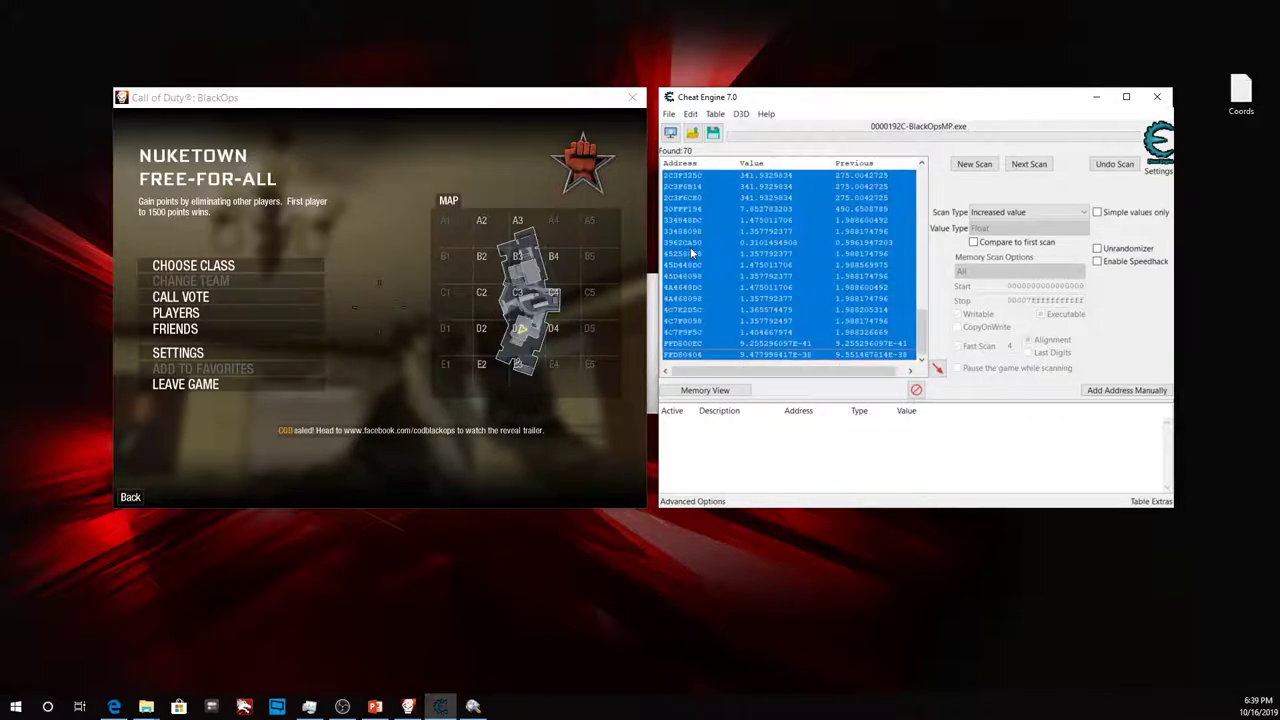
key("shift+End")
right_click(718, 281)
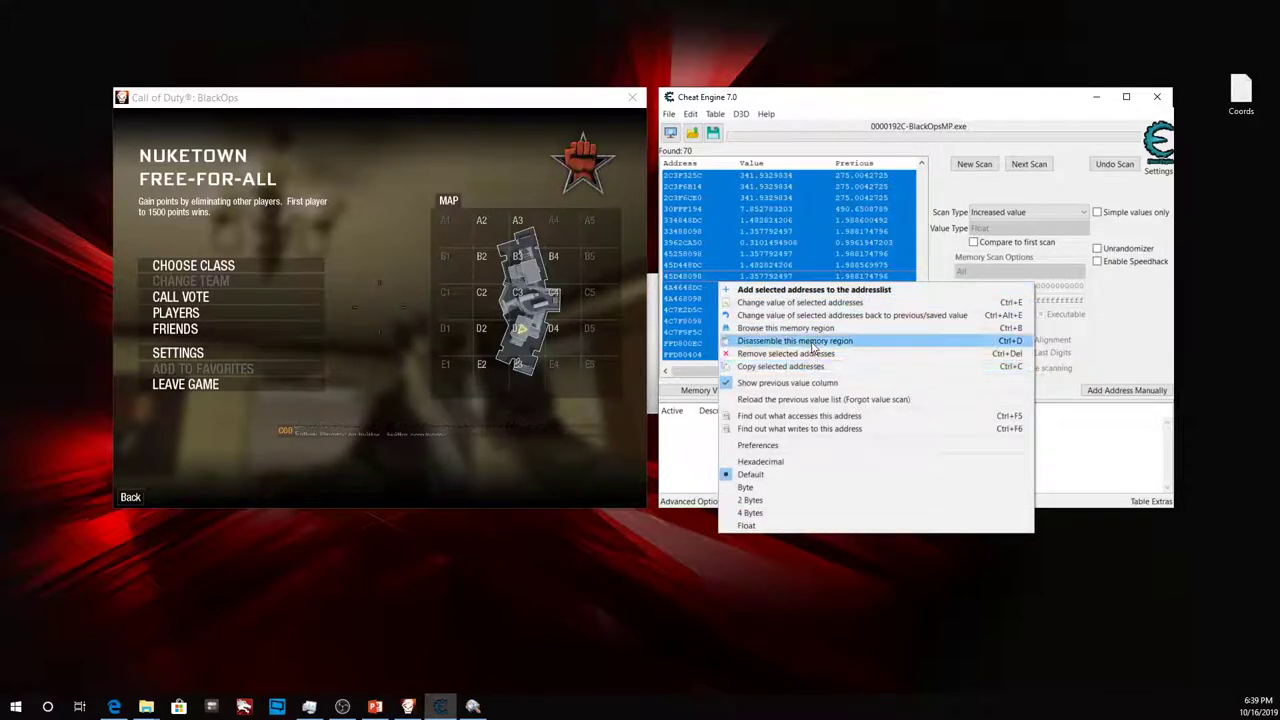
left_click(815, 354)
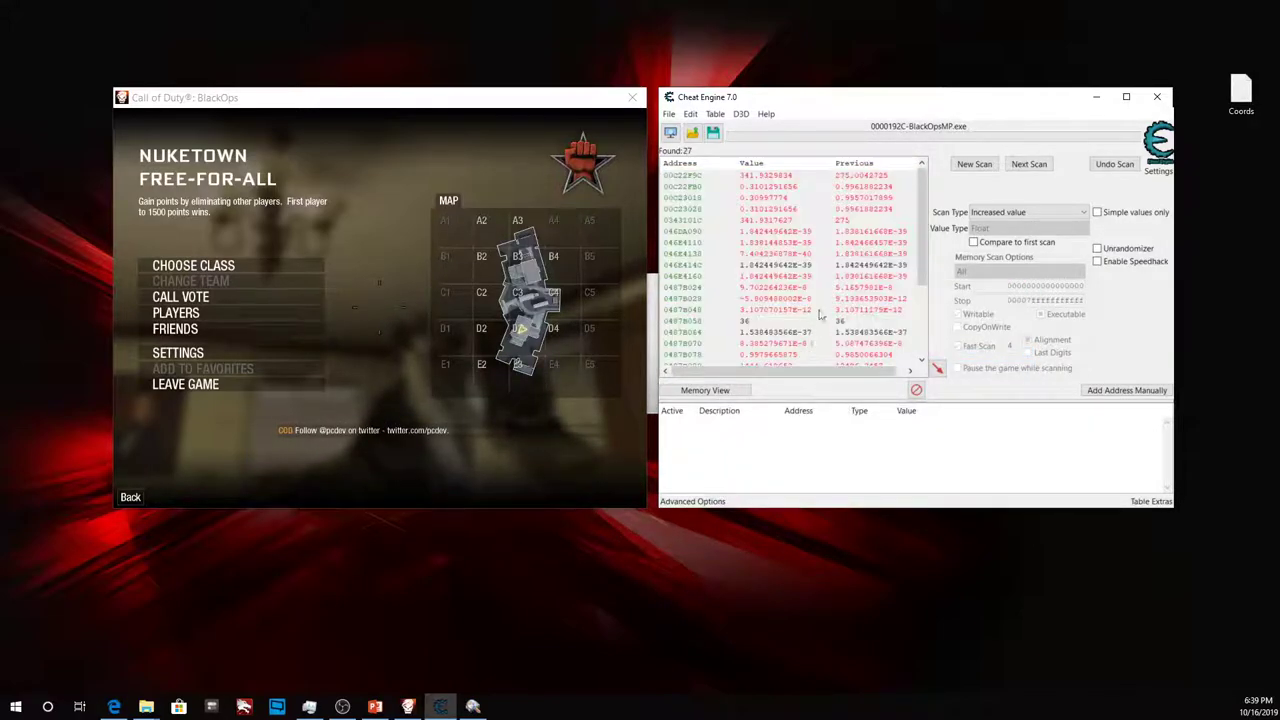
Examine how the remaining found addresses' values respond, resuming the match to aim at the ceiling and the floor and pausing after each.
scroll(818, 234, "down", 4)
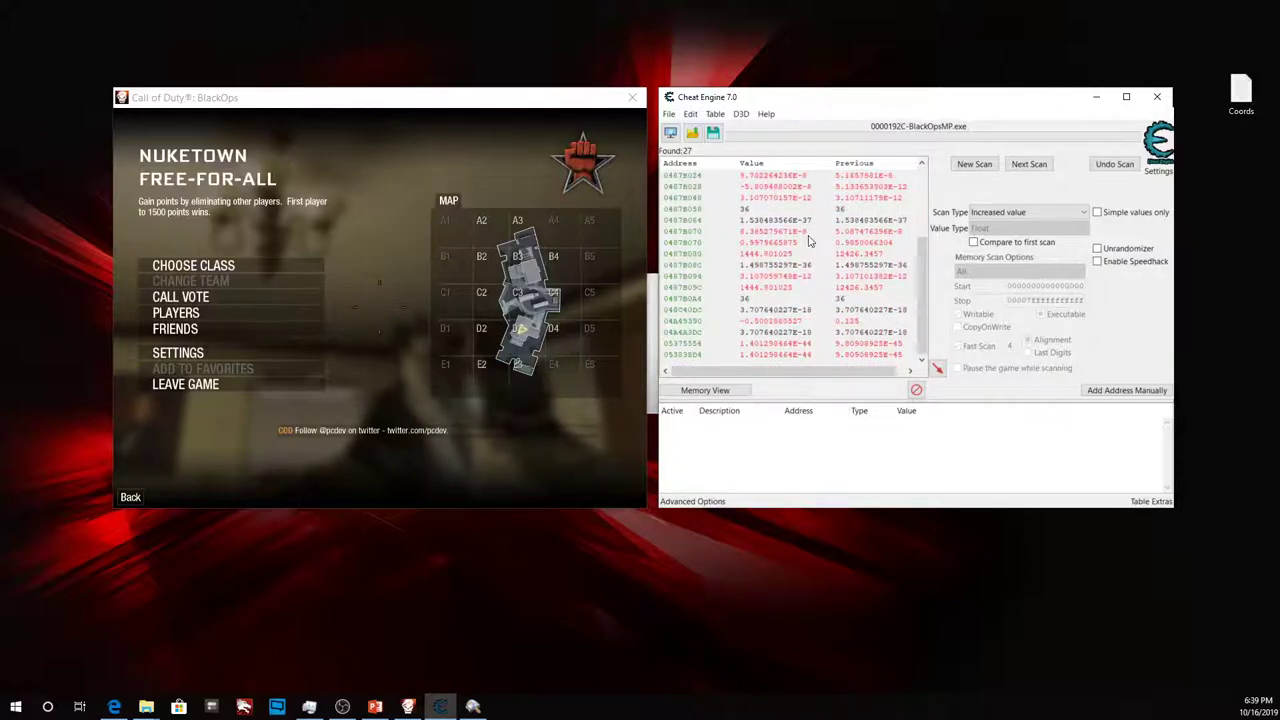
scroll(811, 242, "up", 3)
scroll(812, 243, "up", 1)
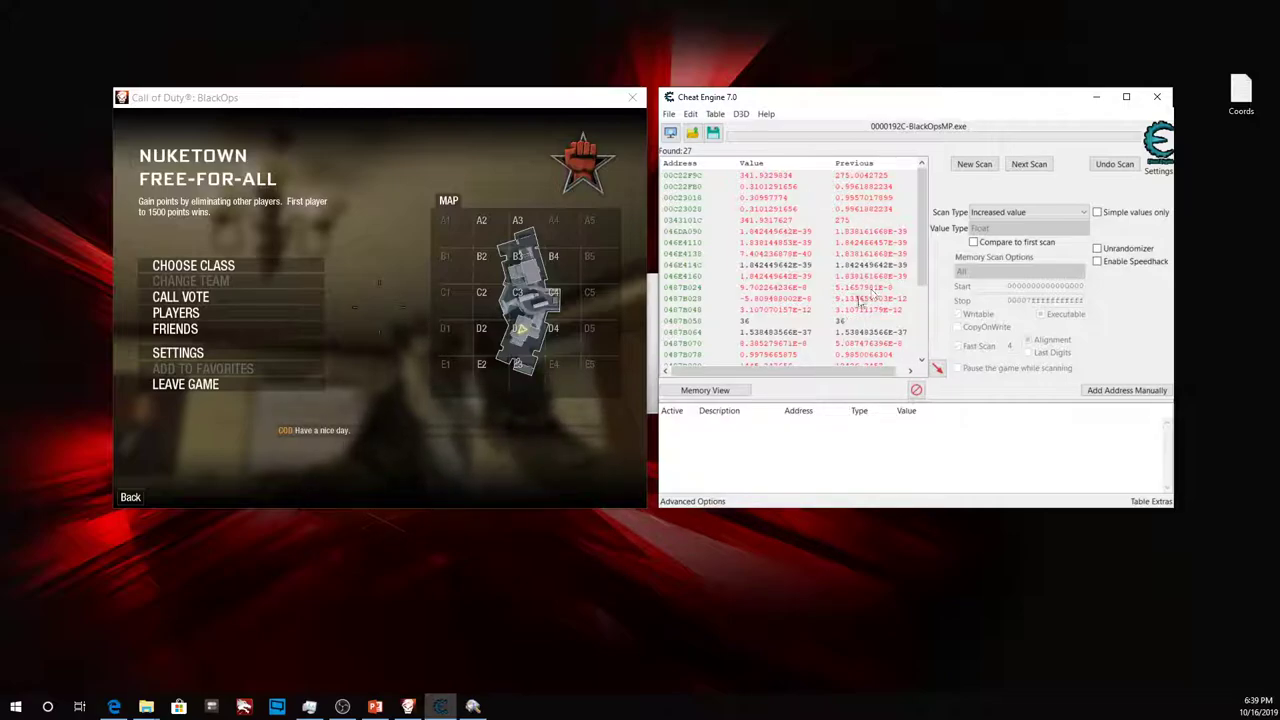
mouse_move(924, 269)
left_mouse_down()
mouse_move(928, 342)
mouse_move(931, 250)
left_mouse_up()
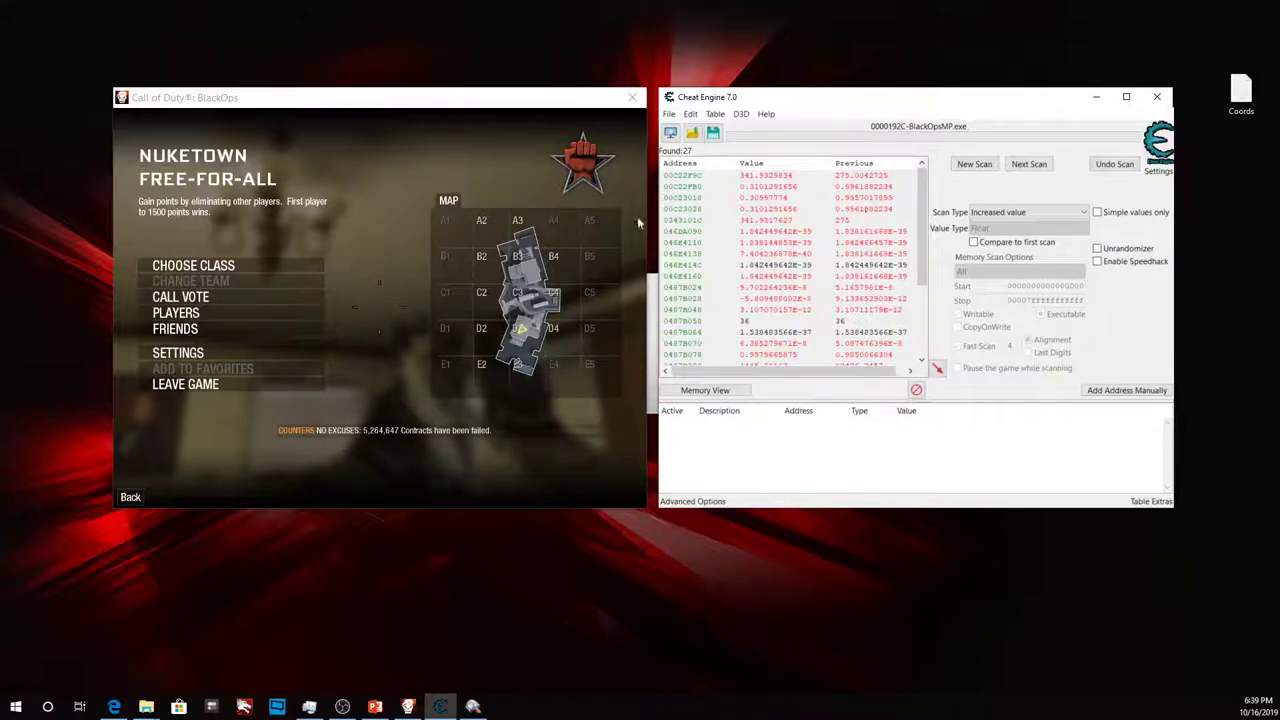
left_click(487, 263)
key("Escape")
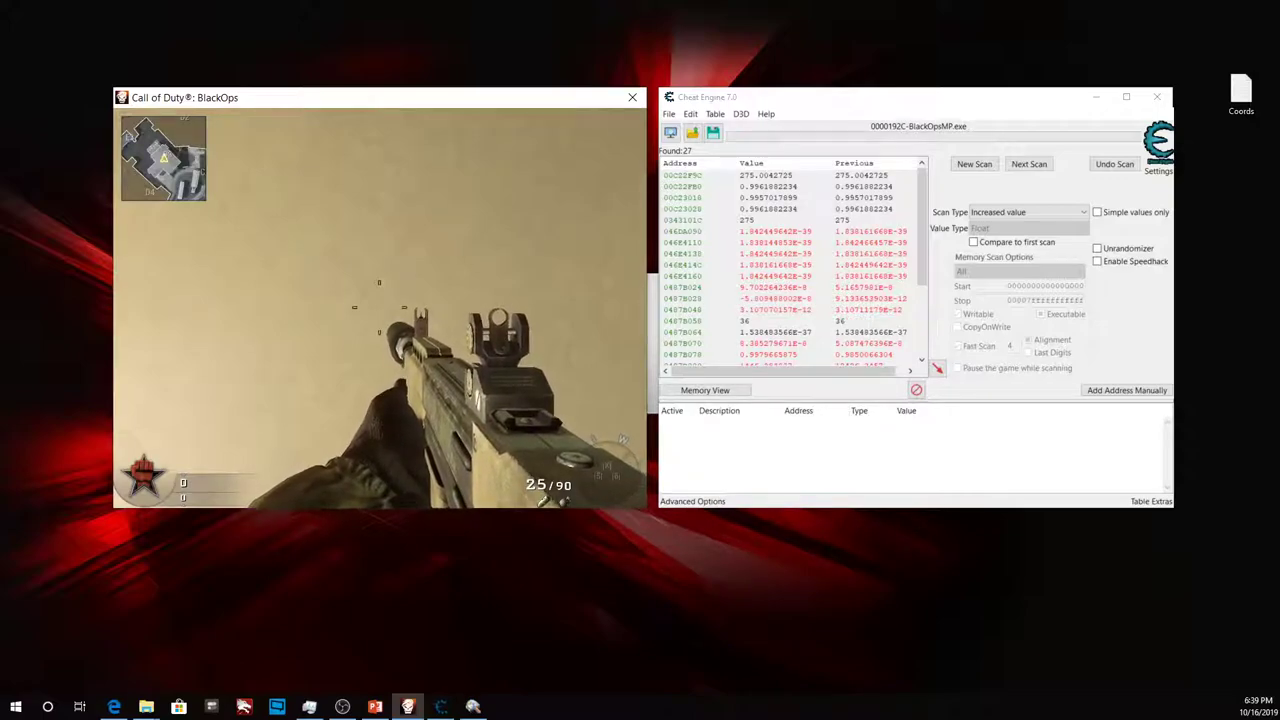
key("Escape")
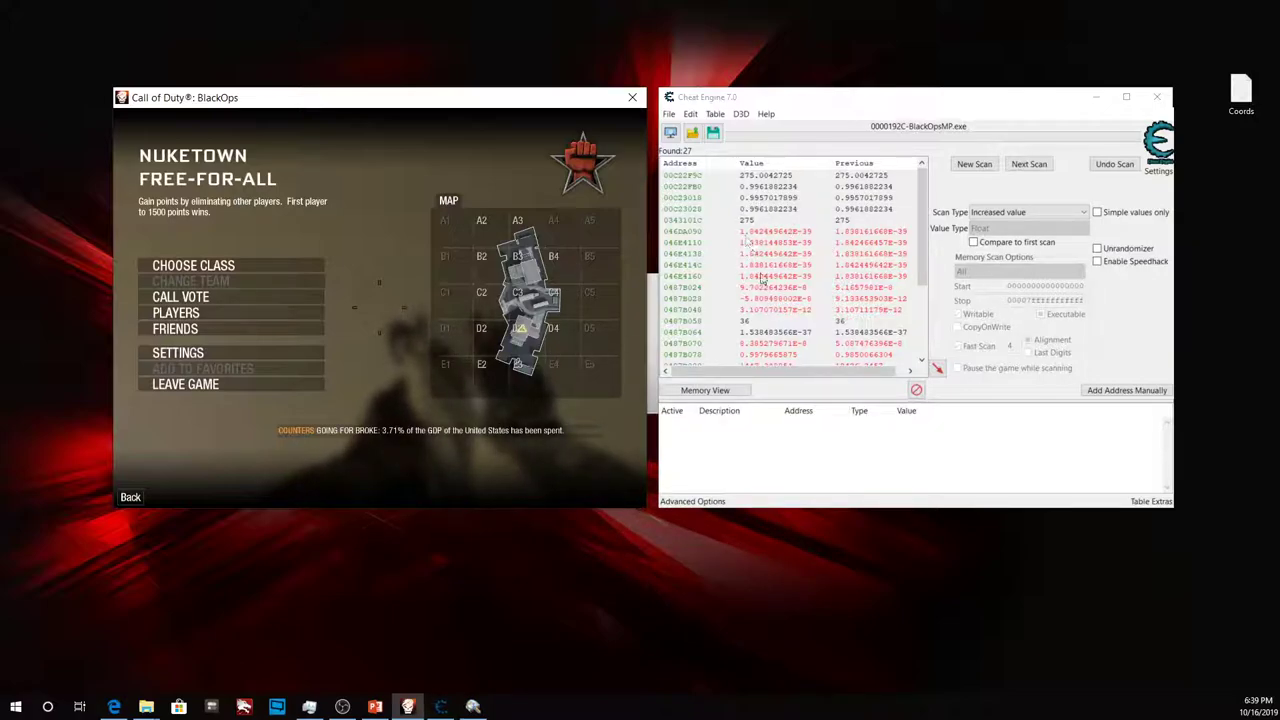
scroll(760, 295, "down", 3)
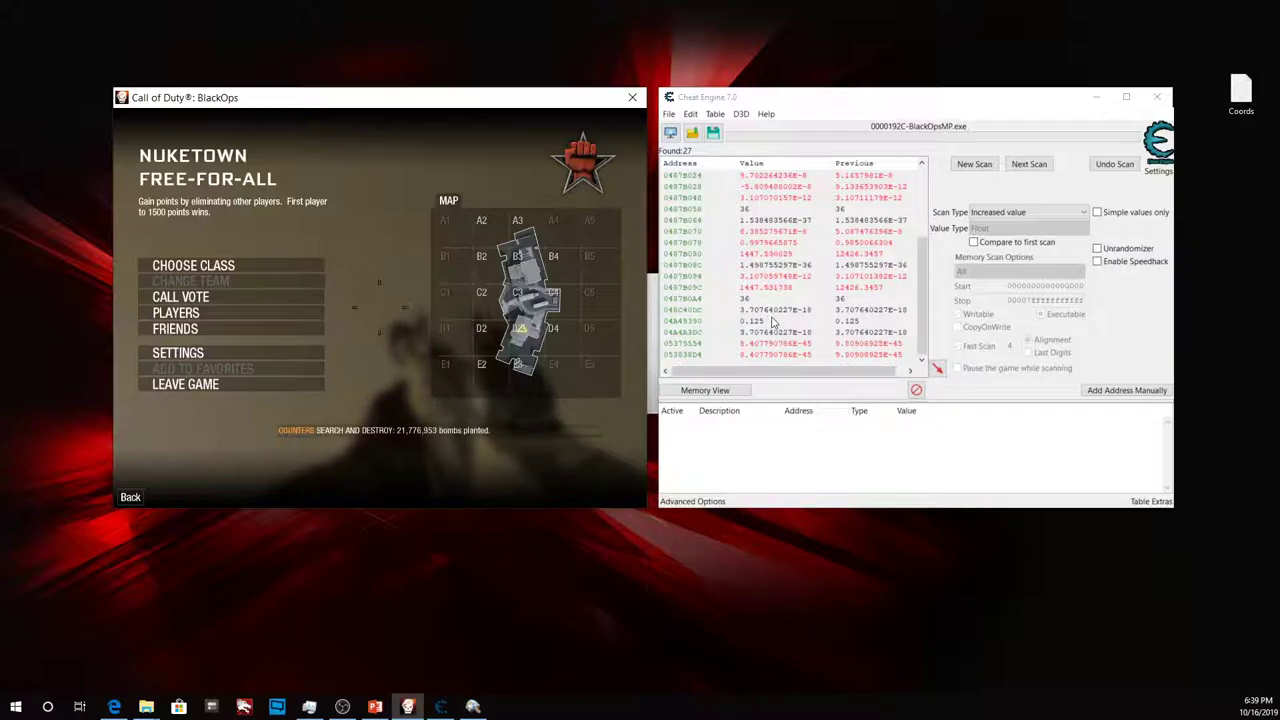
scroll(771, 320, "up", 3)
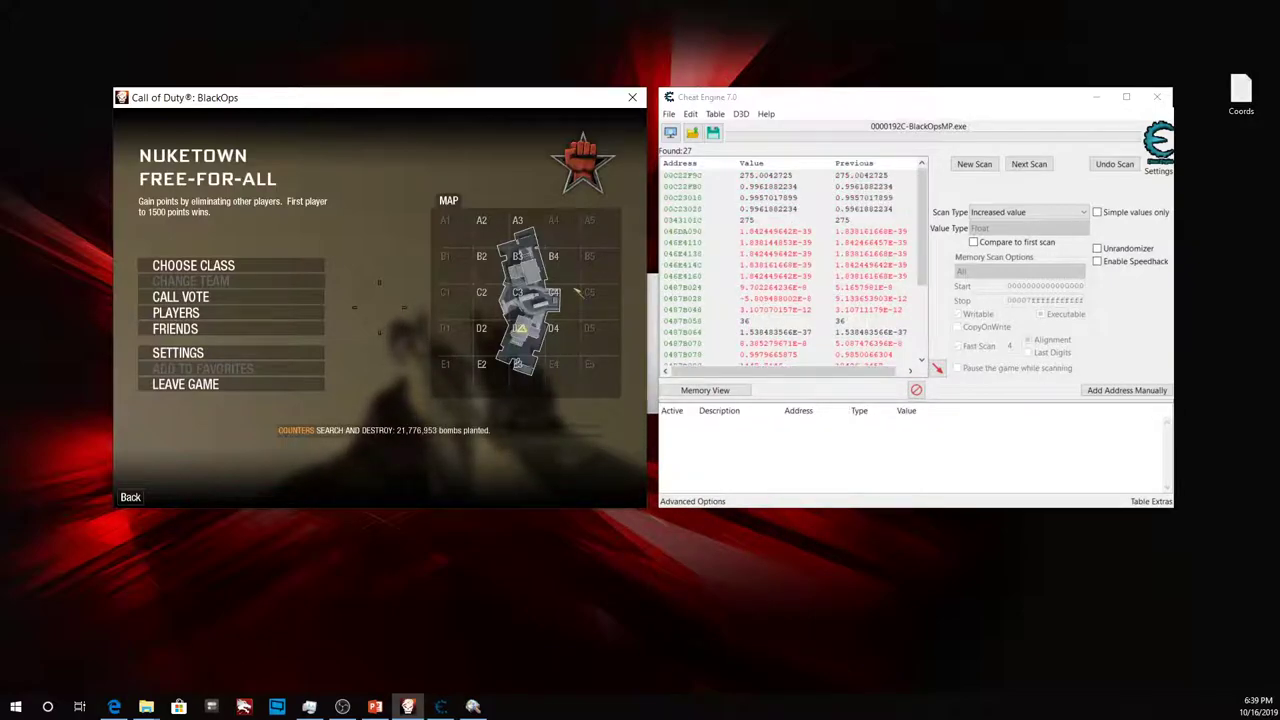
key("Escape")
key("Escape")
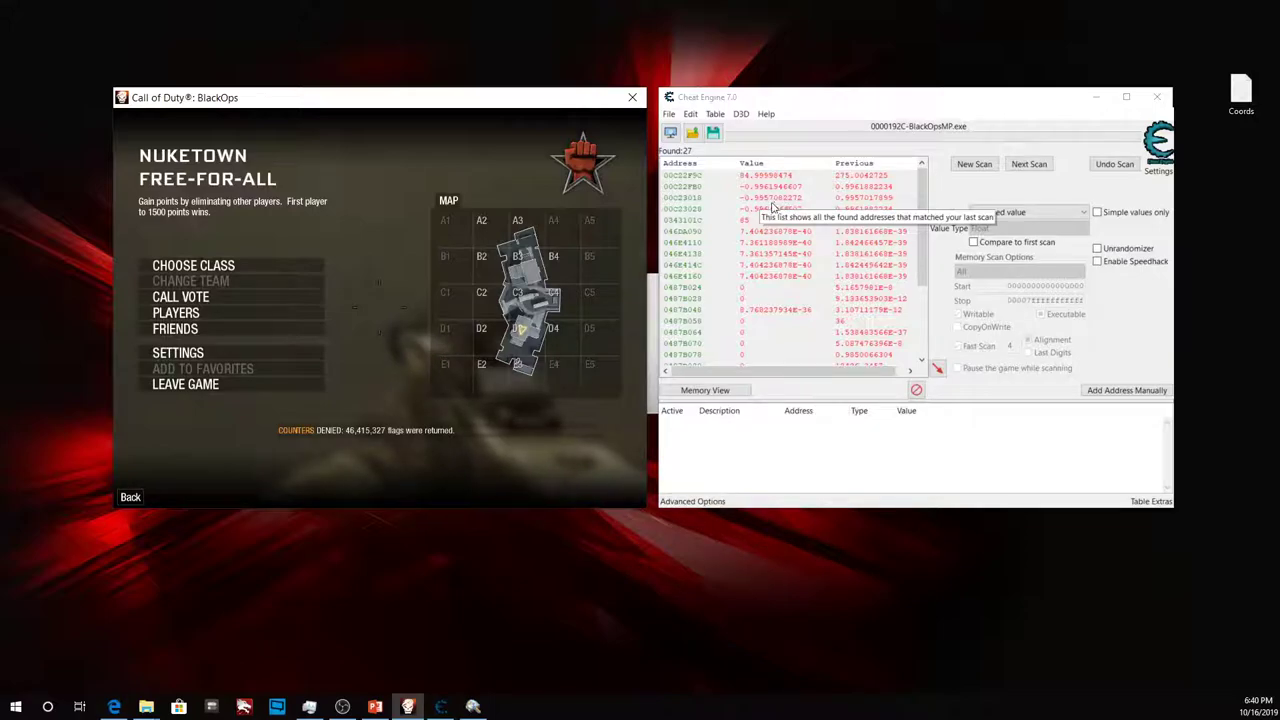
Add the found addresses 00C22FB0, 00C23018 and 00C23028 to the address list and clear the scan results.
left_click(769, 189)
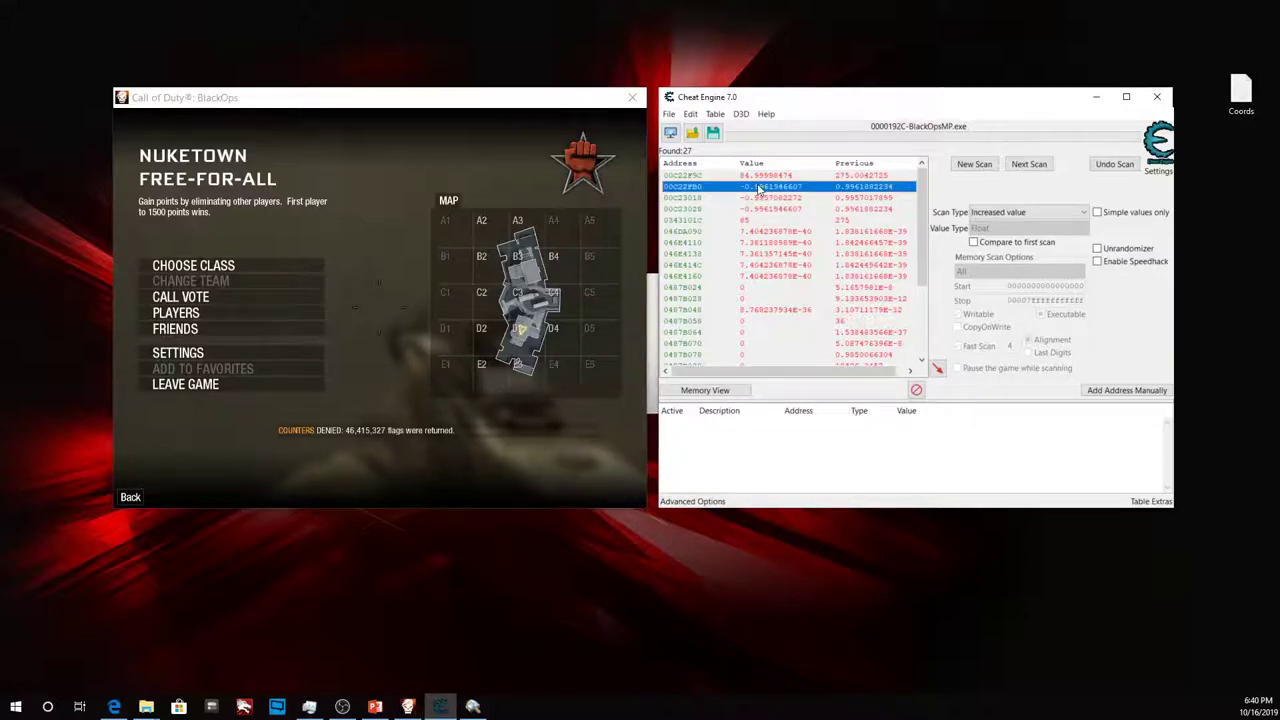
key("shift+Down")
key("shift+Down")
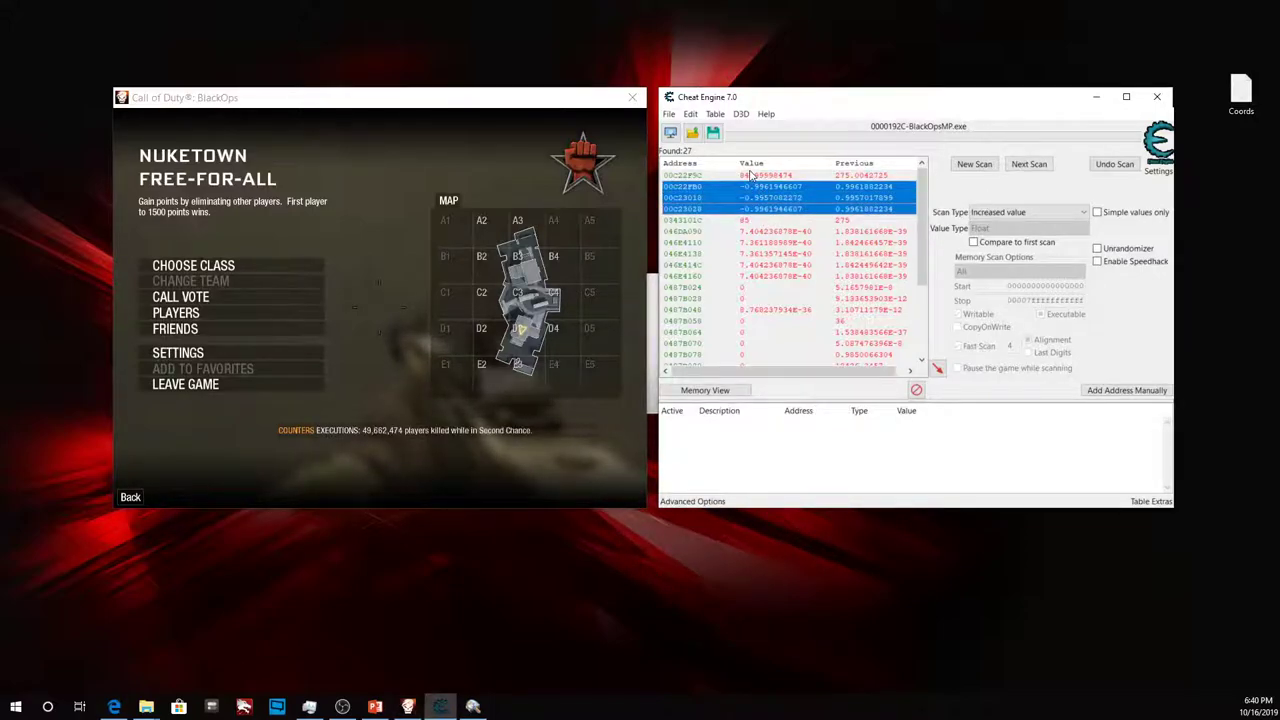
right_click(760, 208)
left_click(786, 212)
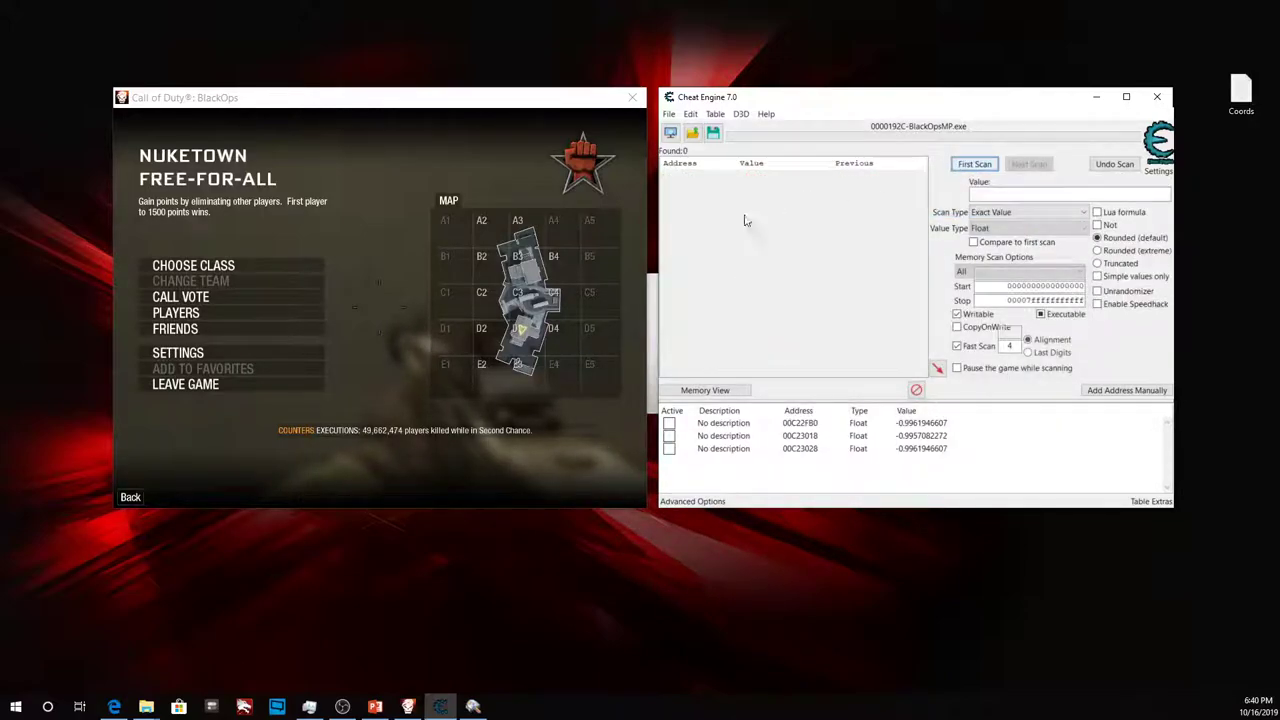
Resume the match, raise the aim from the floor to level, and pause to check the three saved addresses' values.
left_click(374, 330)
key("Escape")
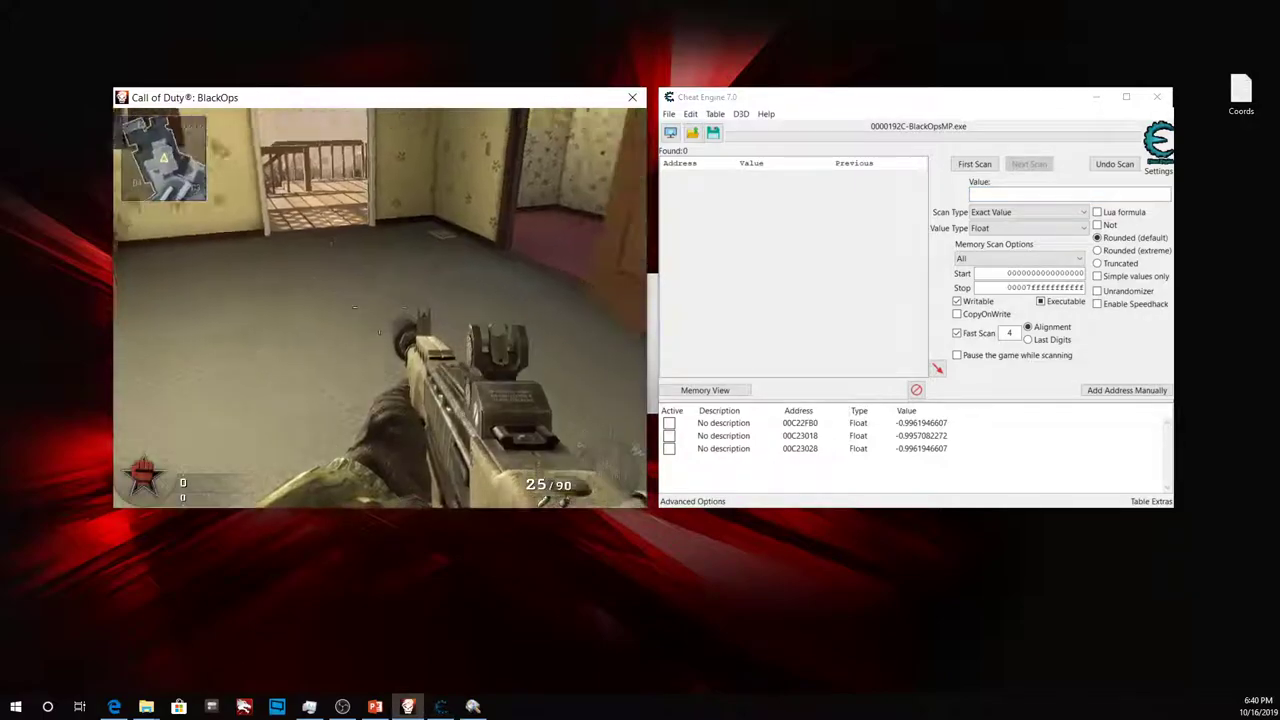
key("Escape")
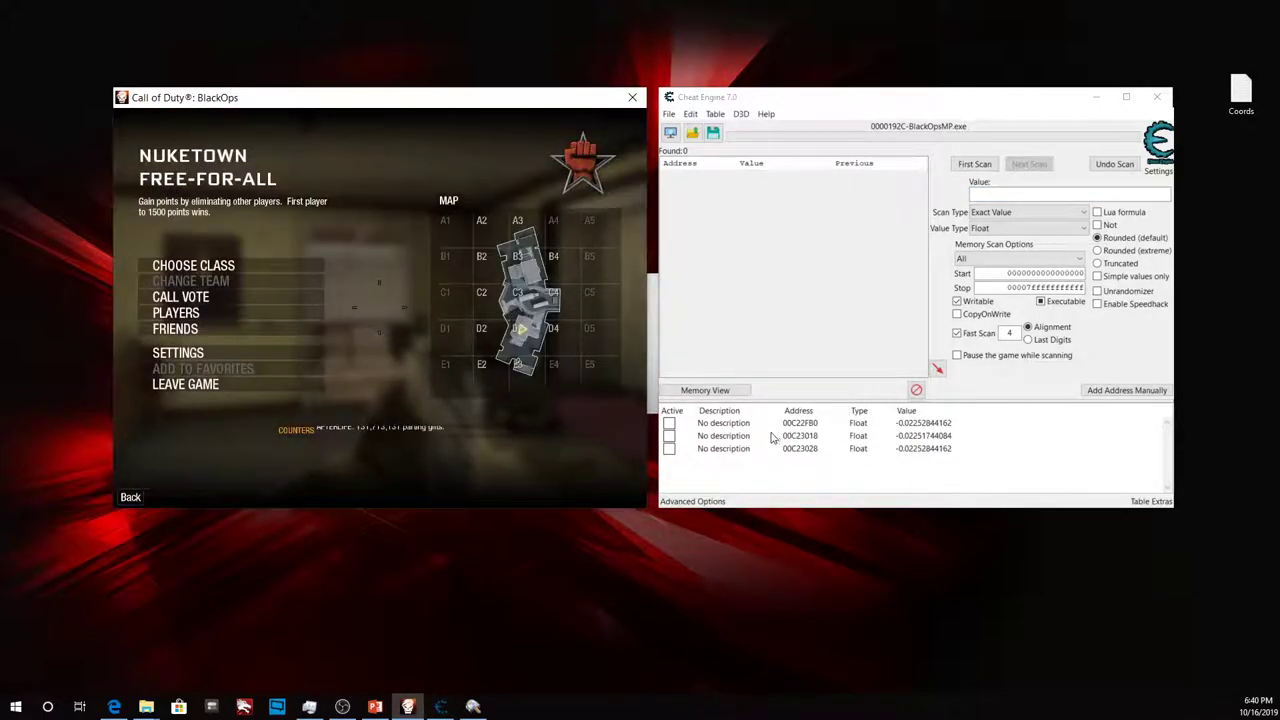
Browse the memory region of address 00C22FB0 and display its values as 4 Byte decimal.
left_click(740, 425)
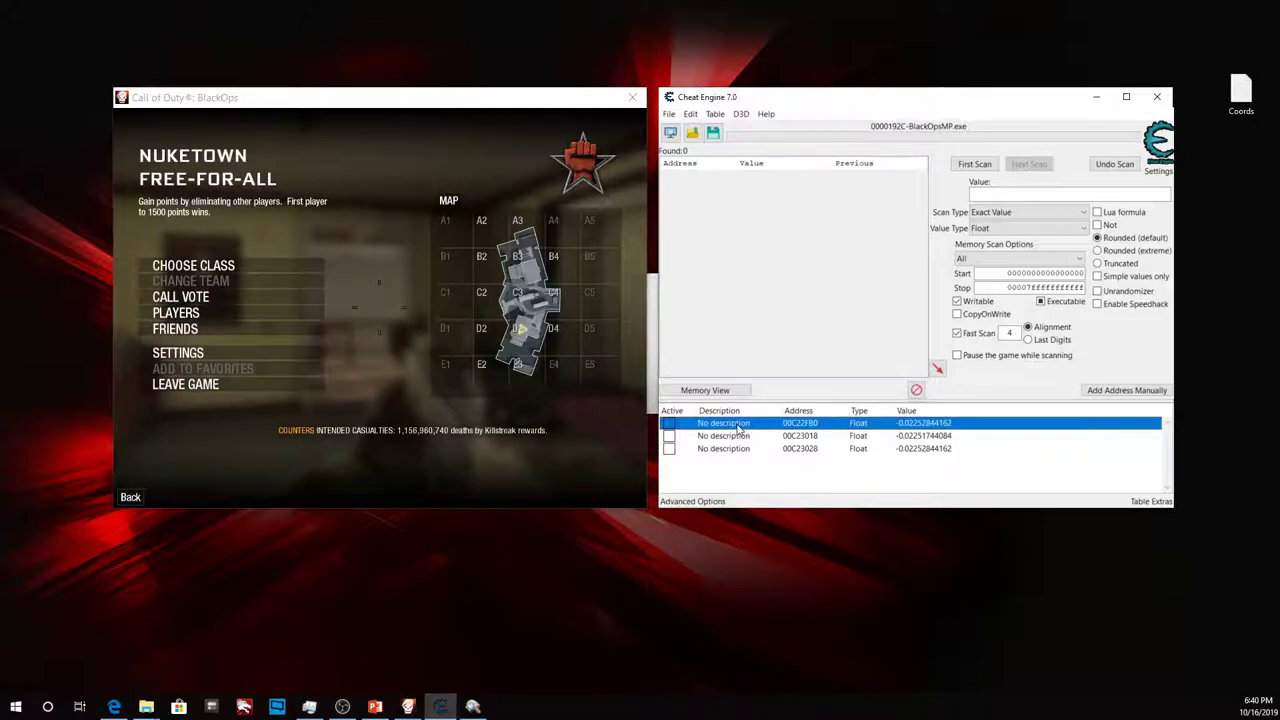
right_click(740, 425)
left_click(879, 168)
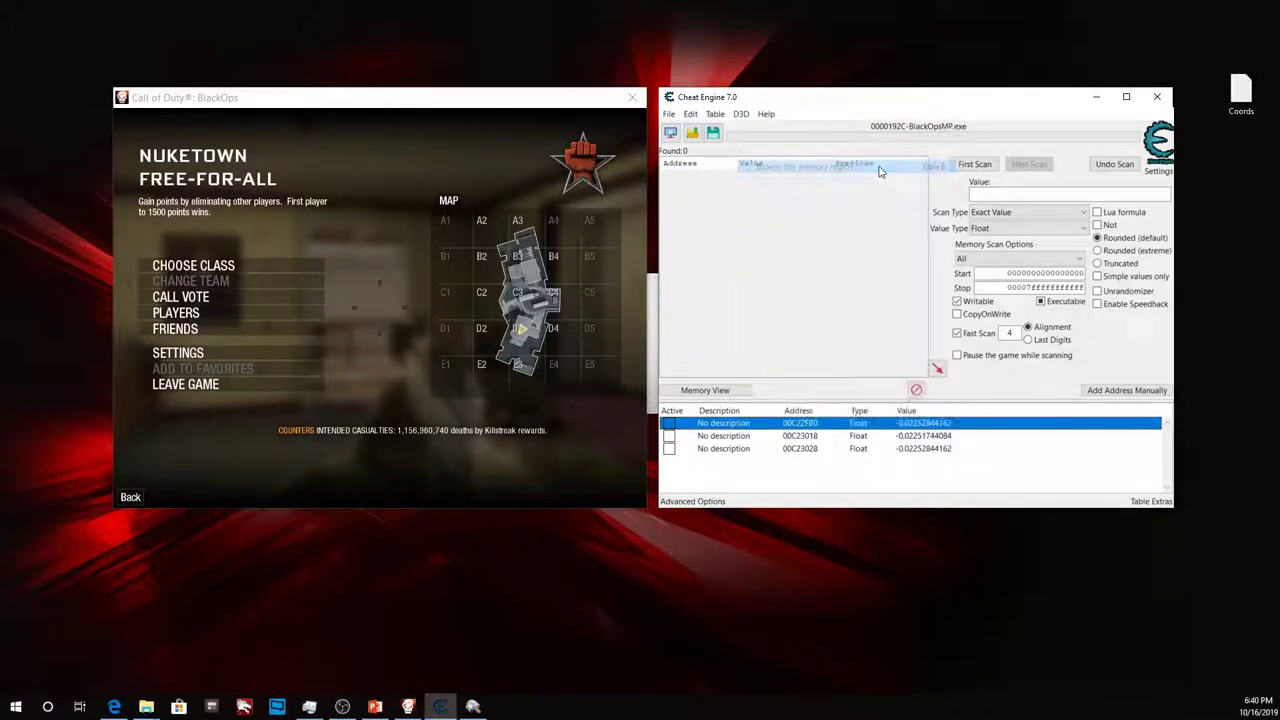
left_click_drag(463, 100, 1023, 63)
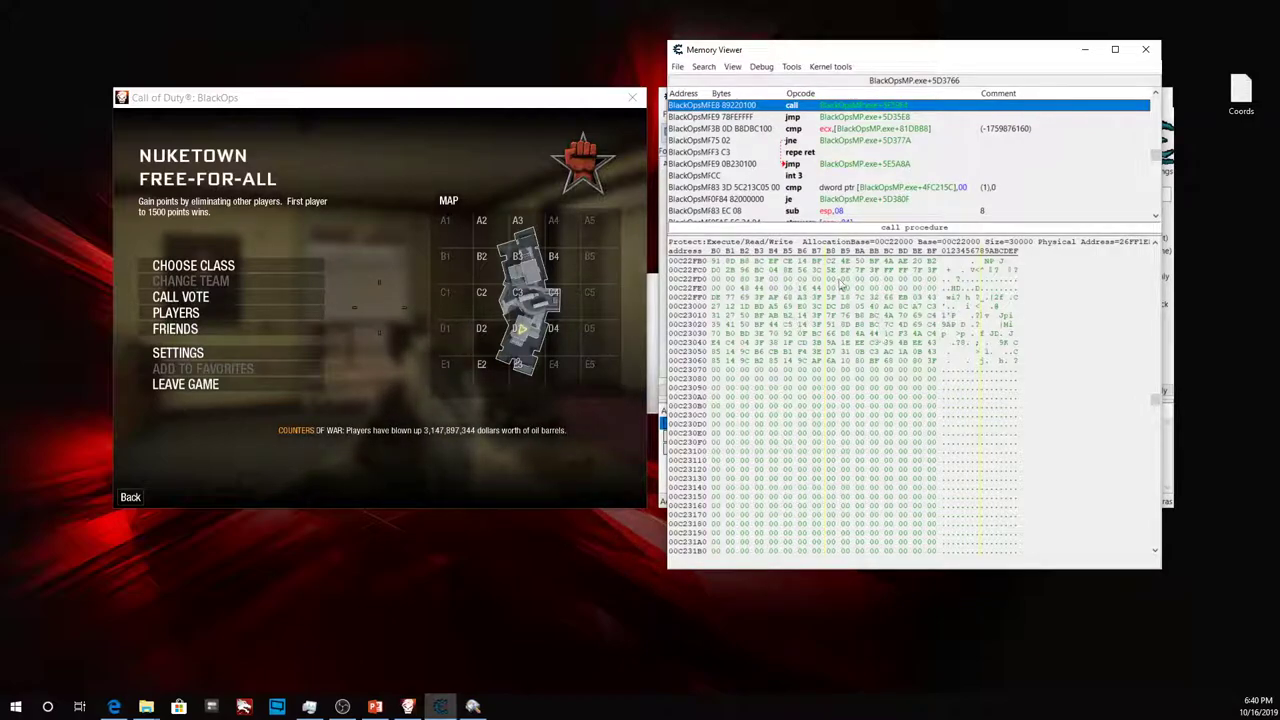
right_click(800, 287)
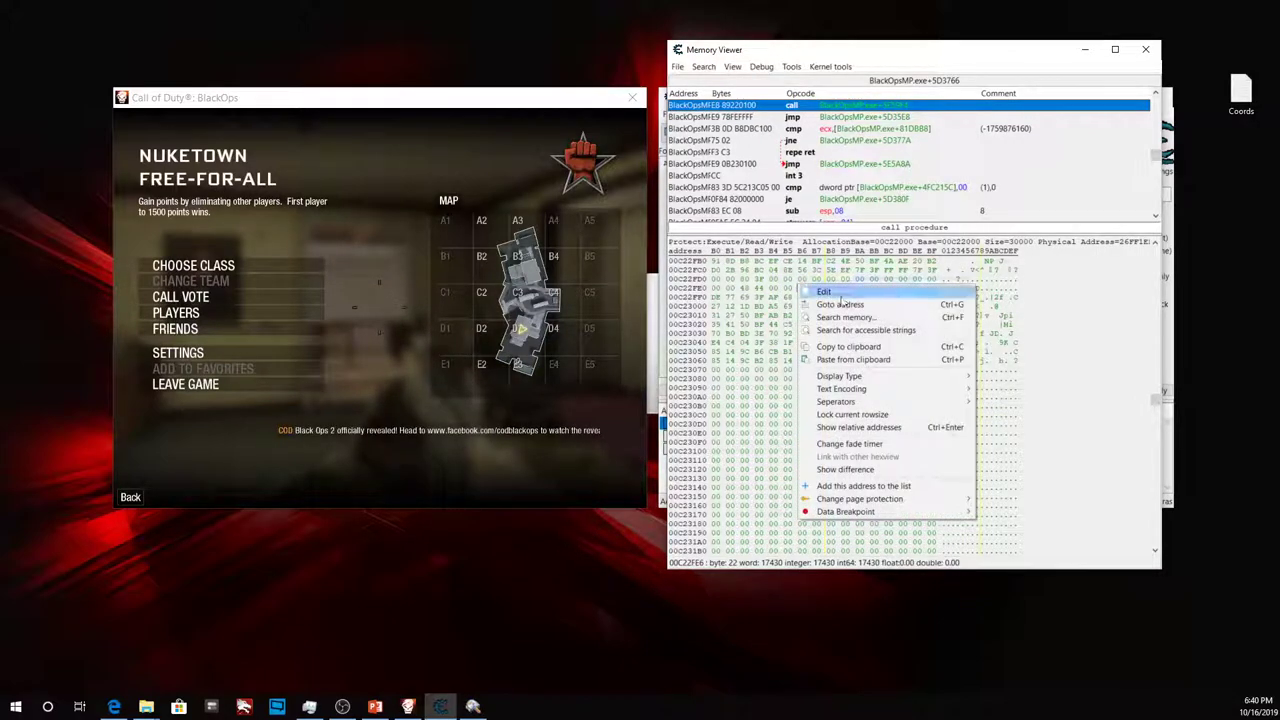
mouse_move(862, 378)
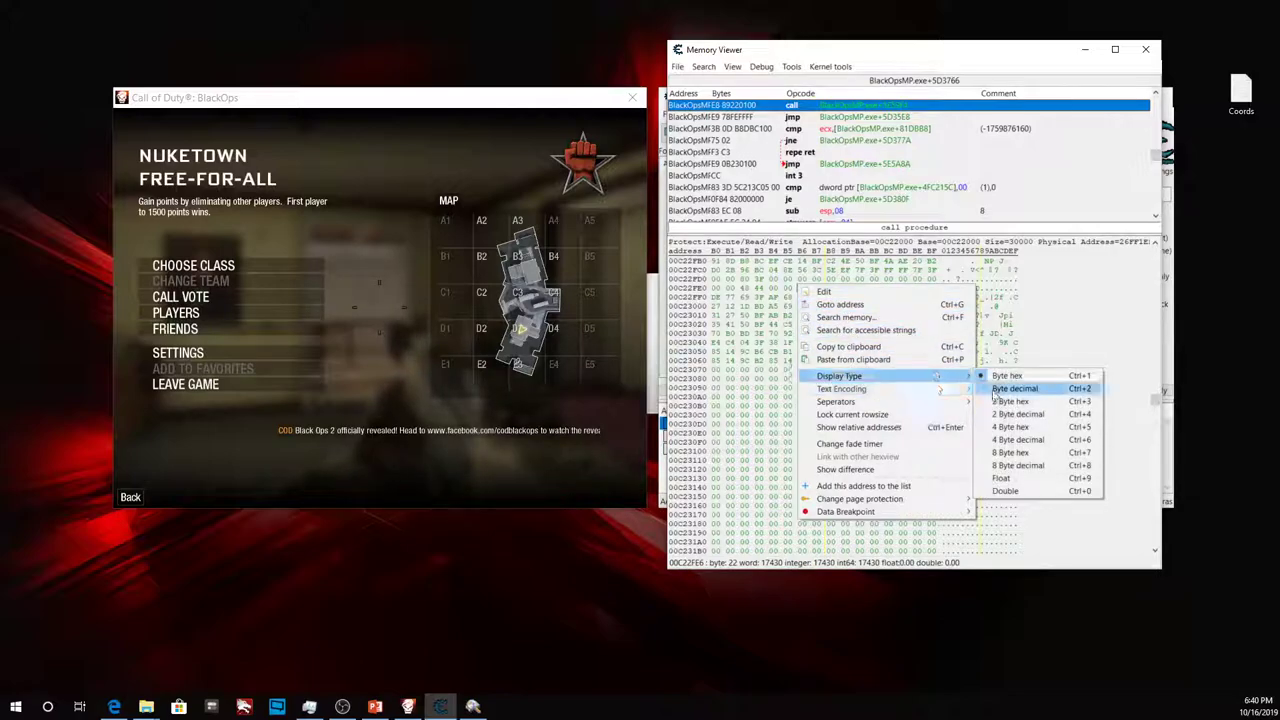
left_click(1035, 445)
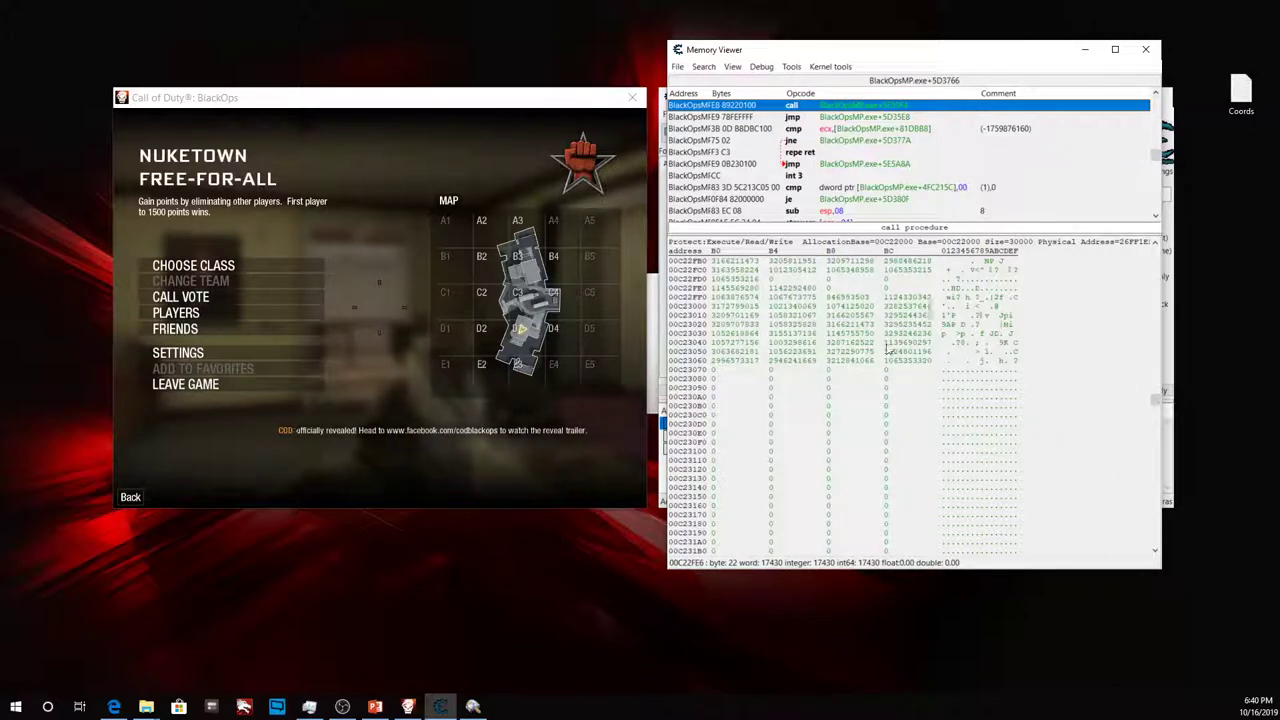
Look through the memory around 00C22FB0 and change the display type to Byte decimal.
scroll(883, 372, "up", 3)
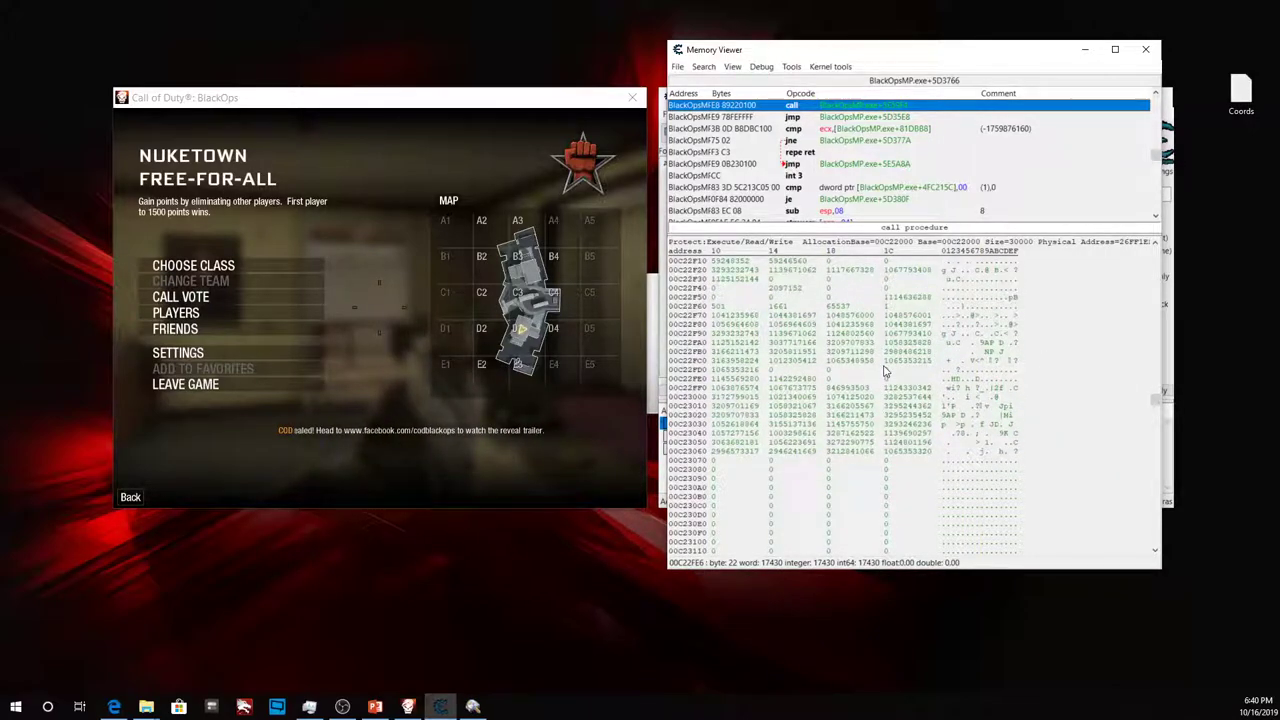
scroll(883, 372, "up", 2)
scroll(885, 372, "up", 4)
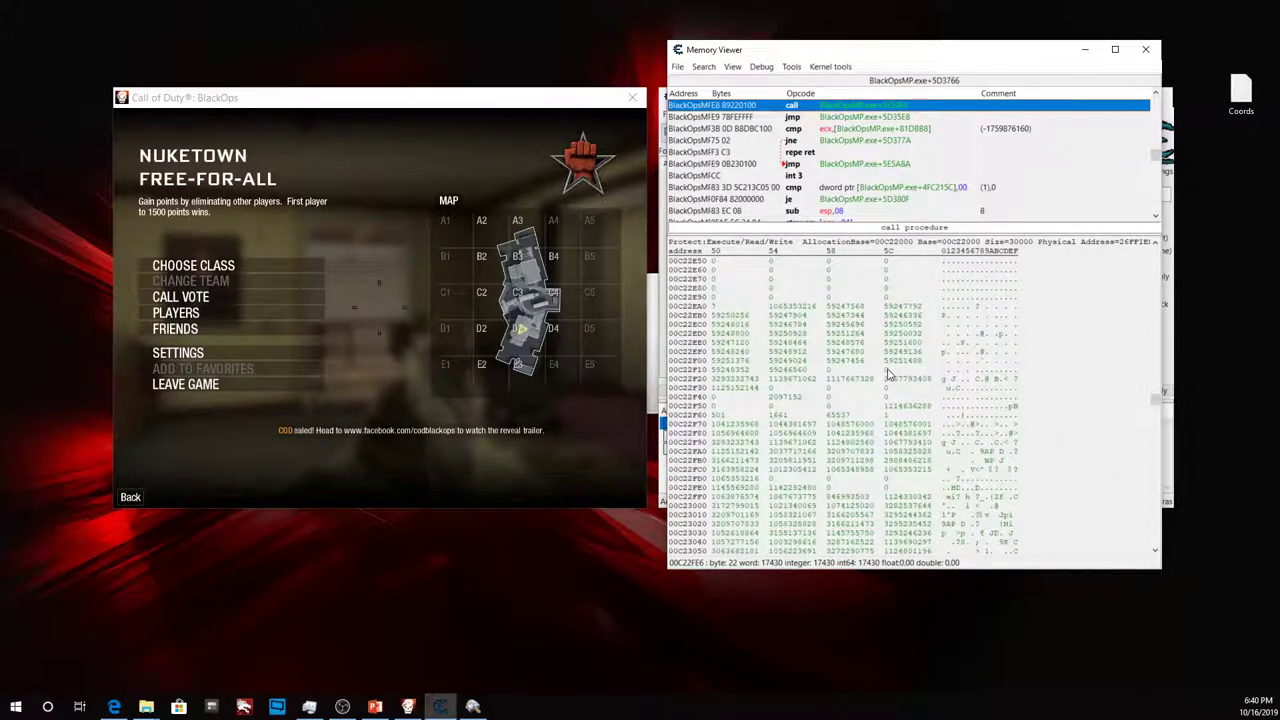
scroll(893, 370, "down", 5)
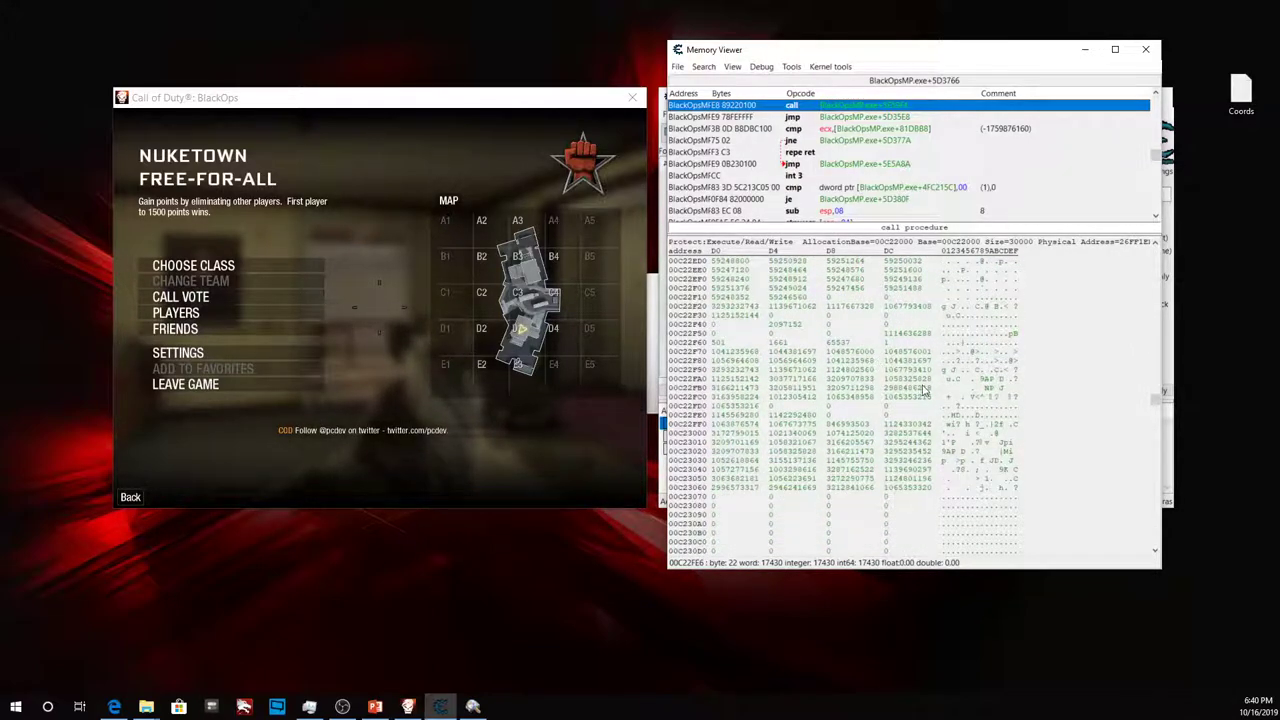
right_click(922, 390)
mouse_move(1003, 497)
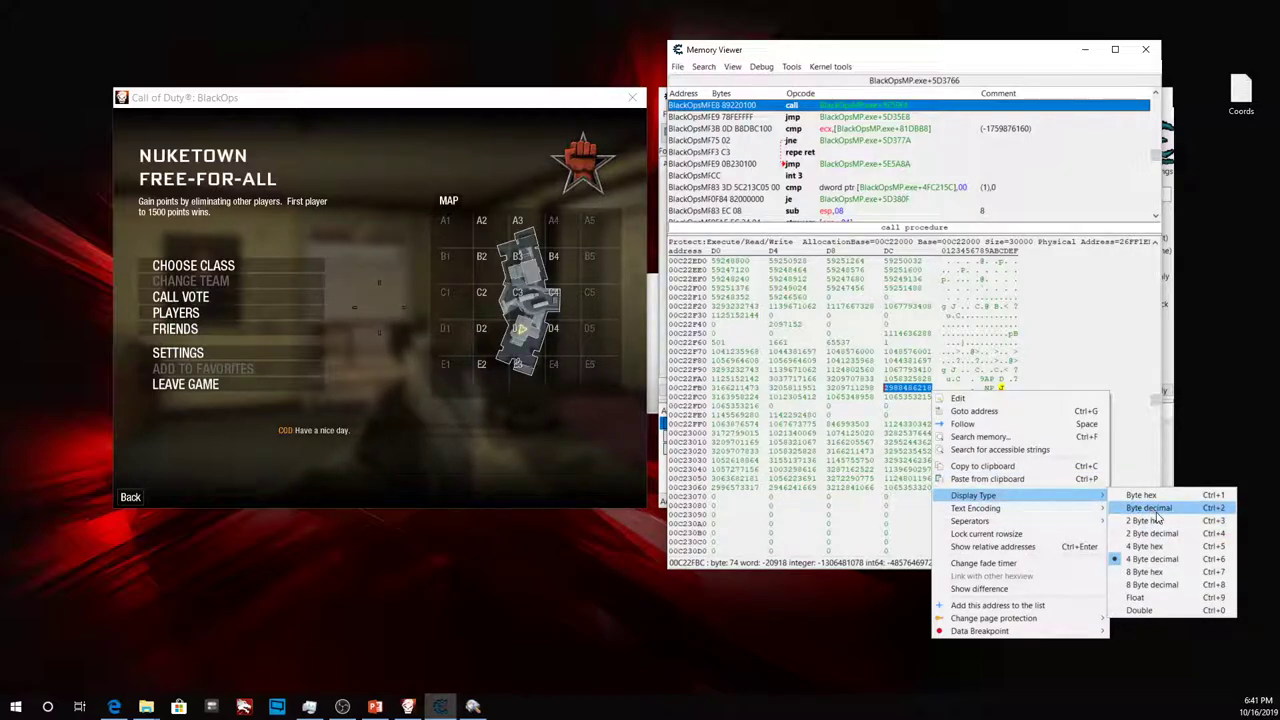
left_click(1158, 510)
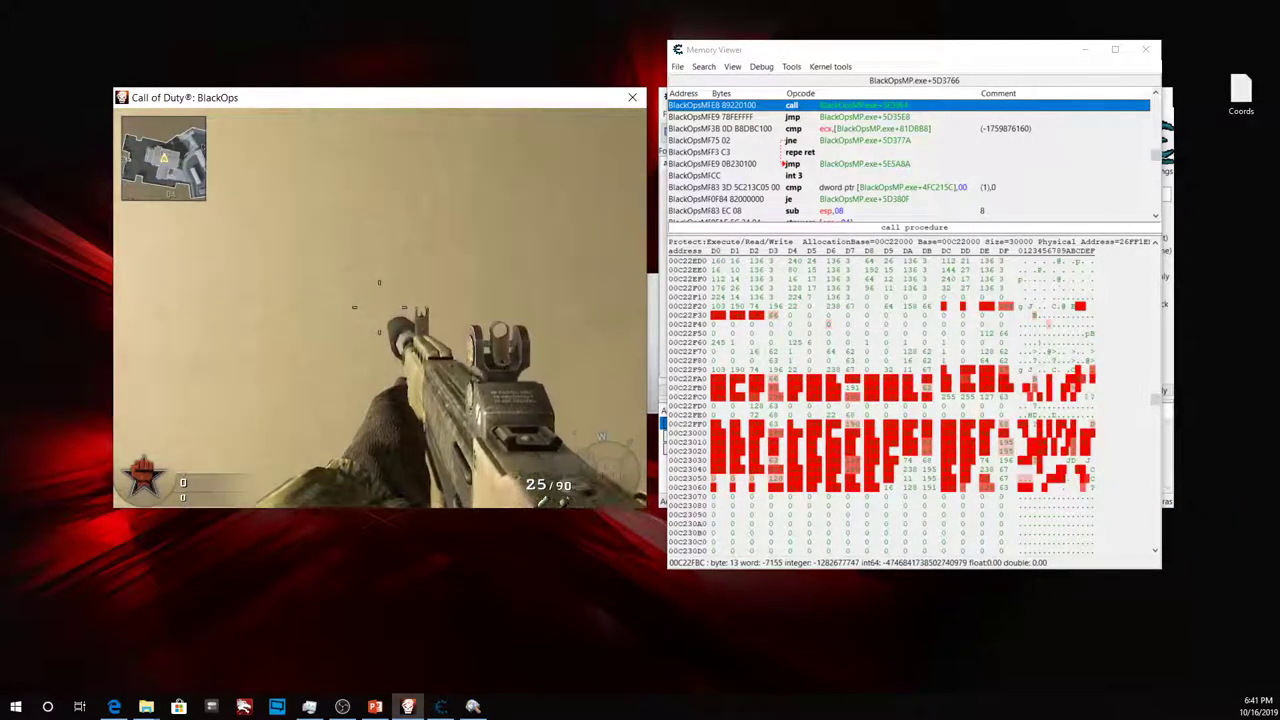
Pause the match with the aim at the ceiling and close the Memory Viewer.
key("Escape")
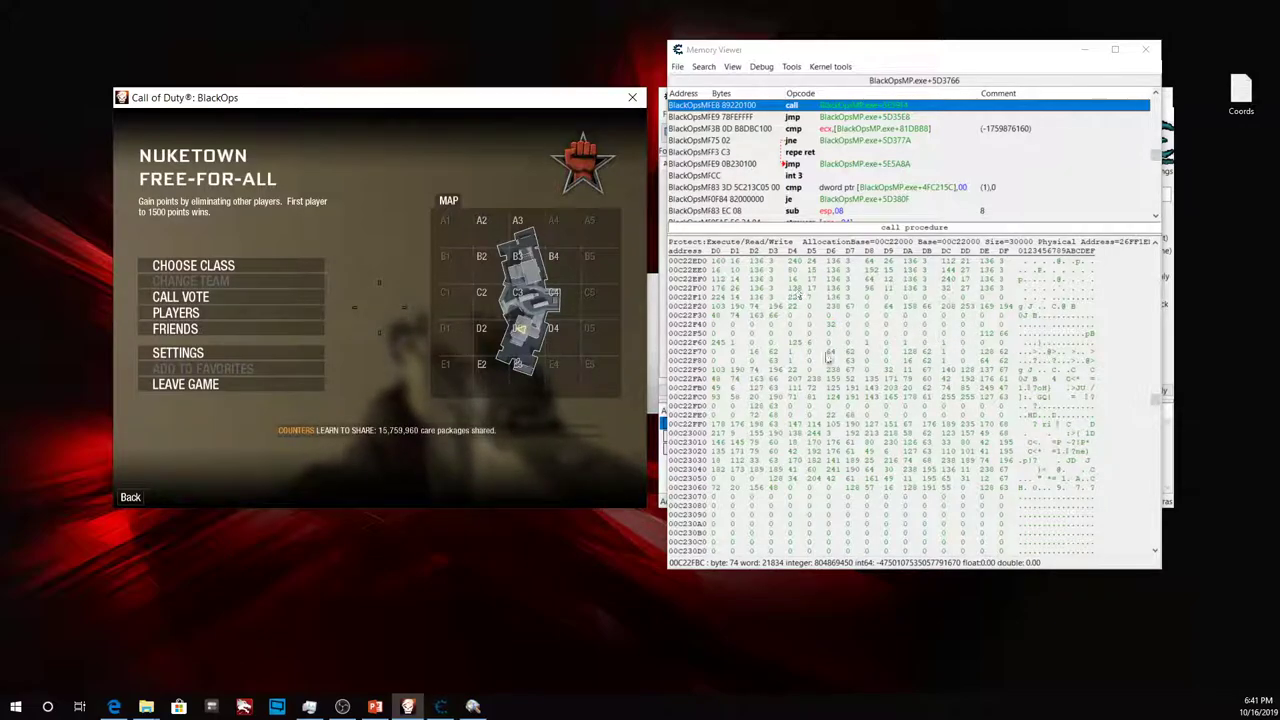
right_click(864, 291)
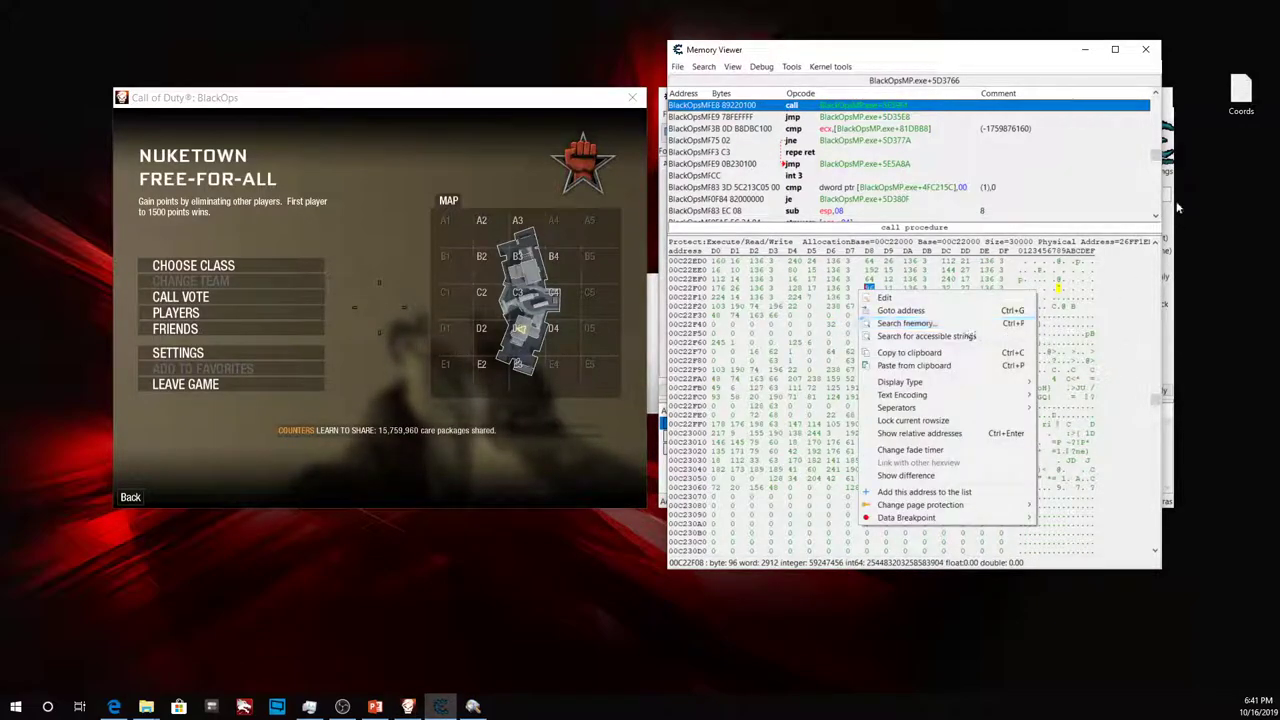
left_click(1146, 49)
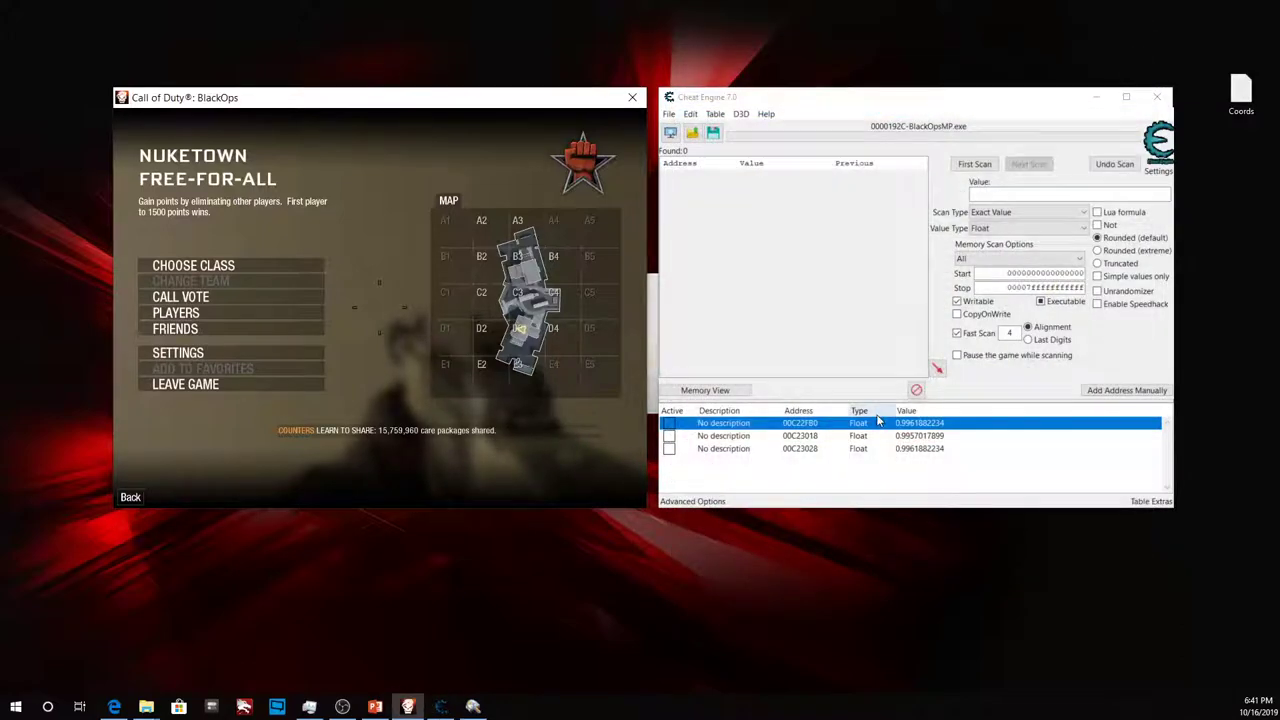
Browse the memory region of address 00C22FB0 and display its values as Float.
right_click(748, 424)
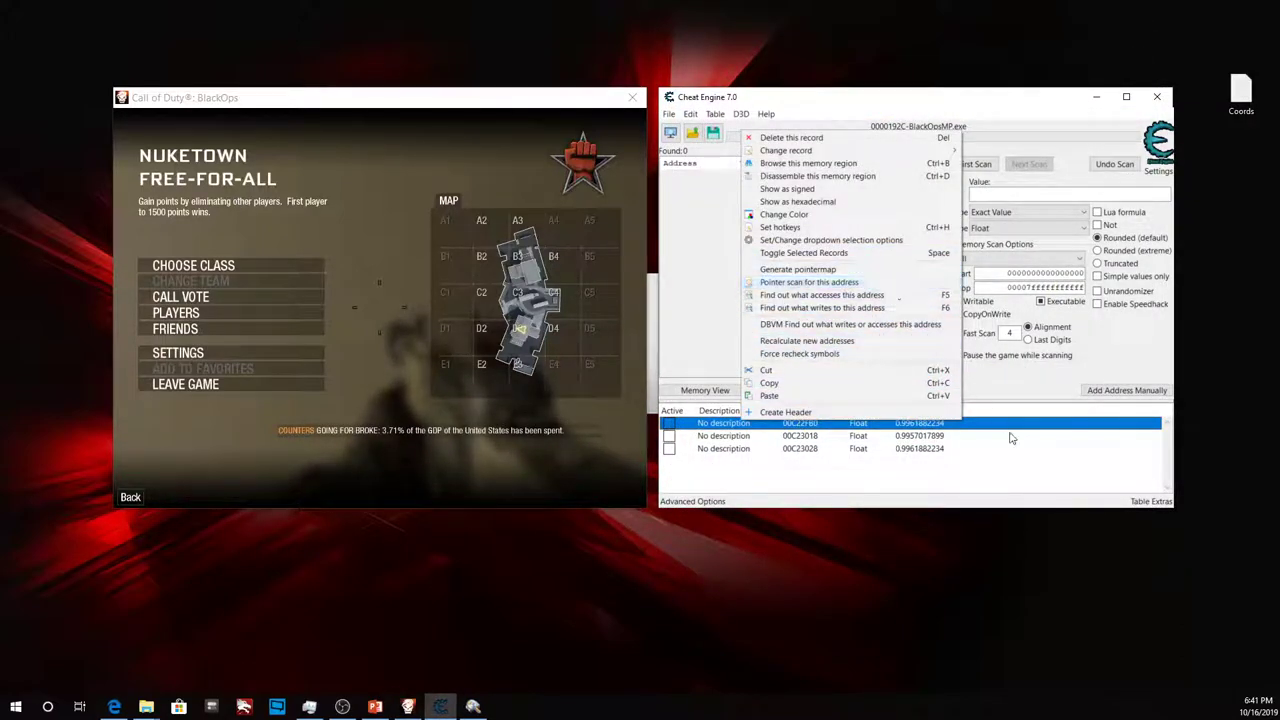
left_click(888, 166)
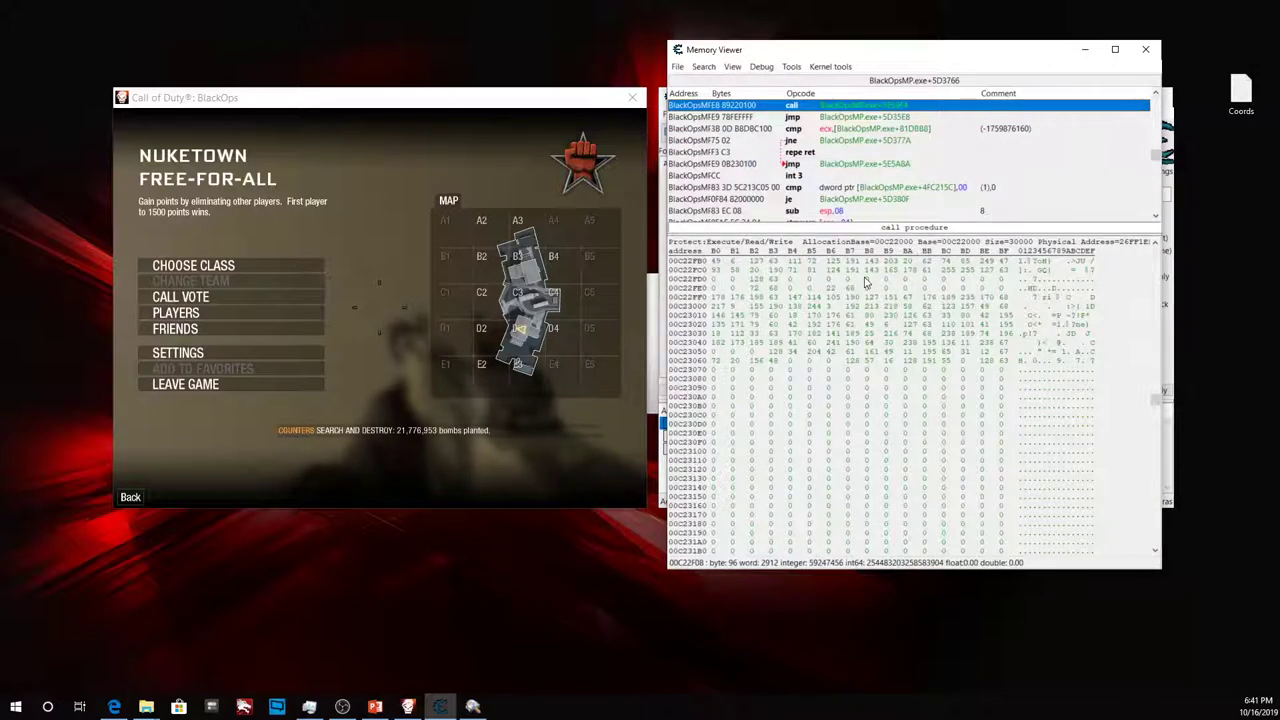
right_click(742, 272)
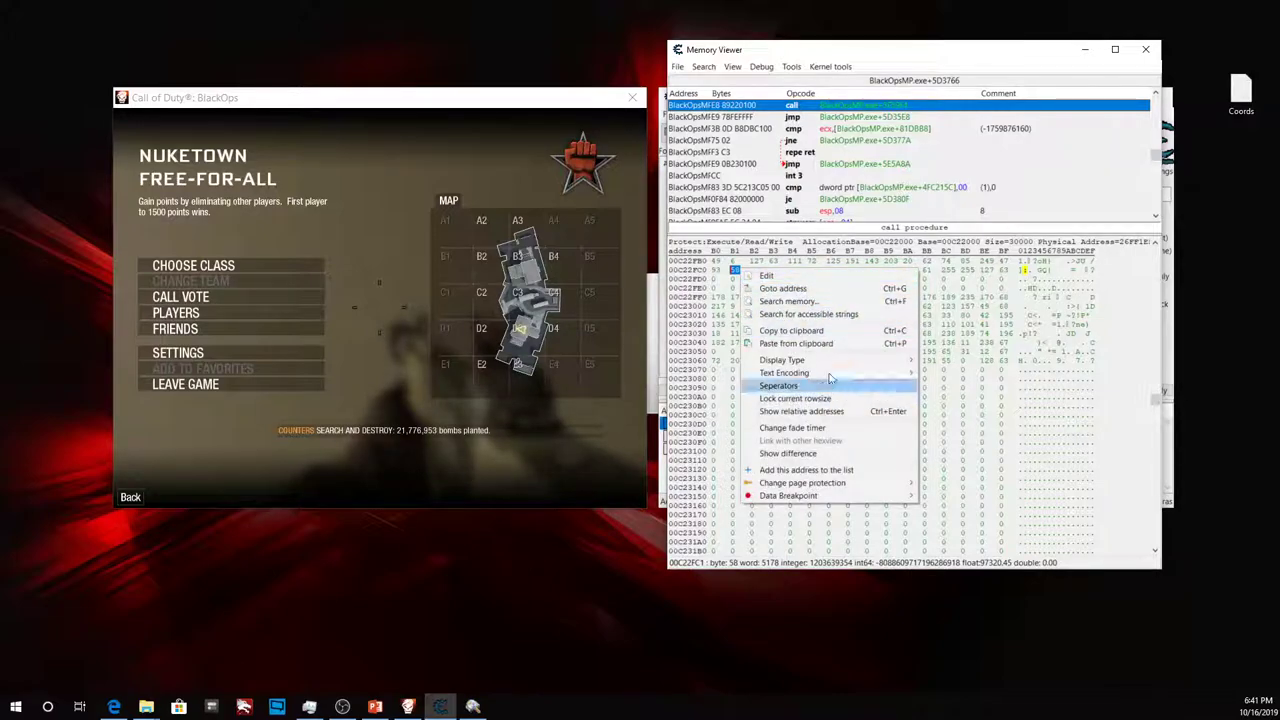
mouse_move(836, 360)
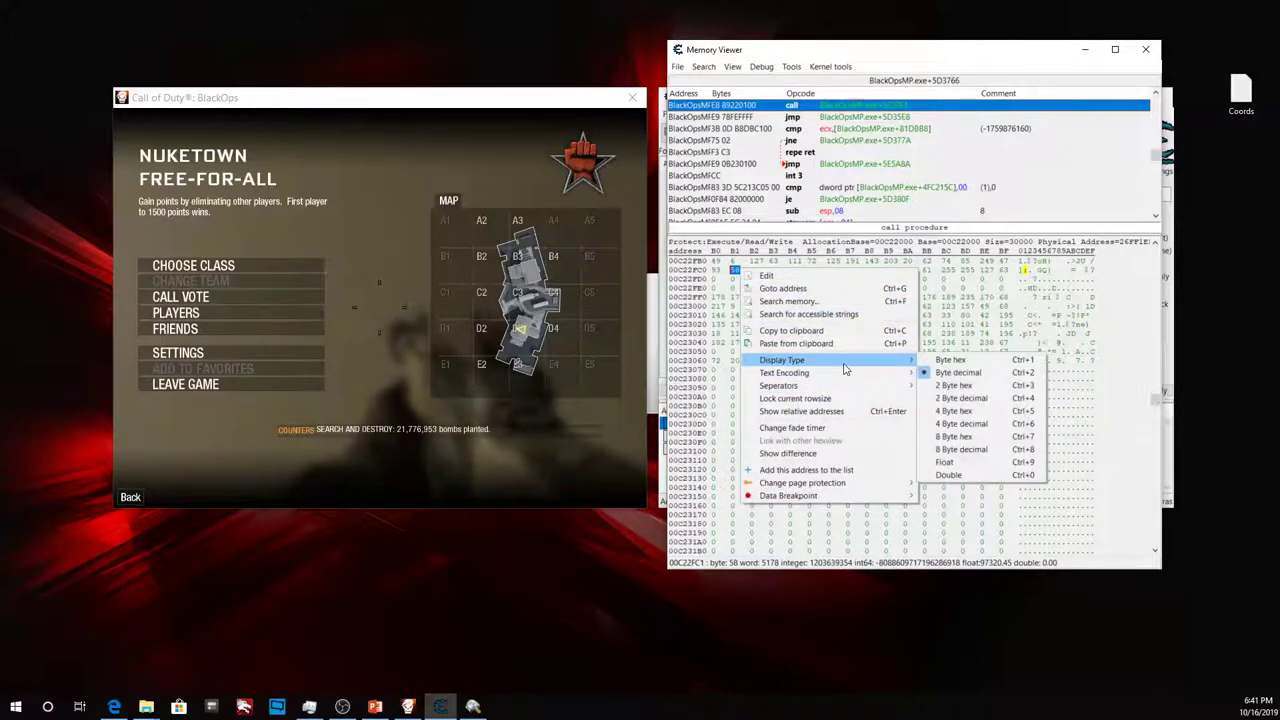
left_click(1003, 466)
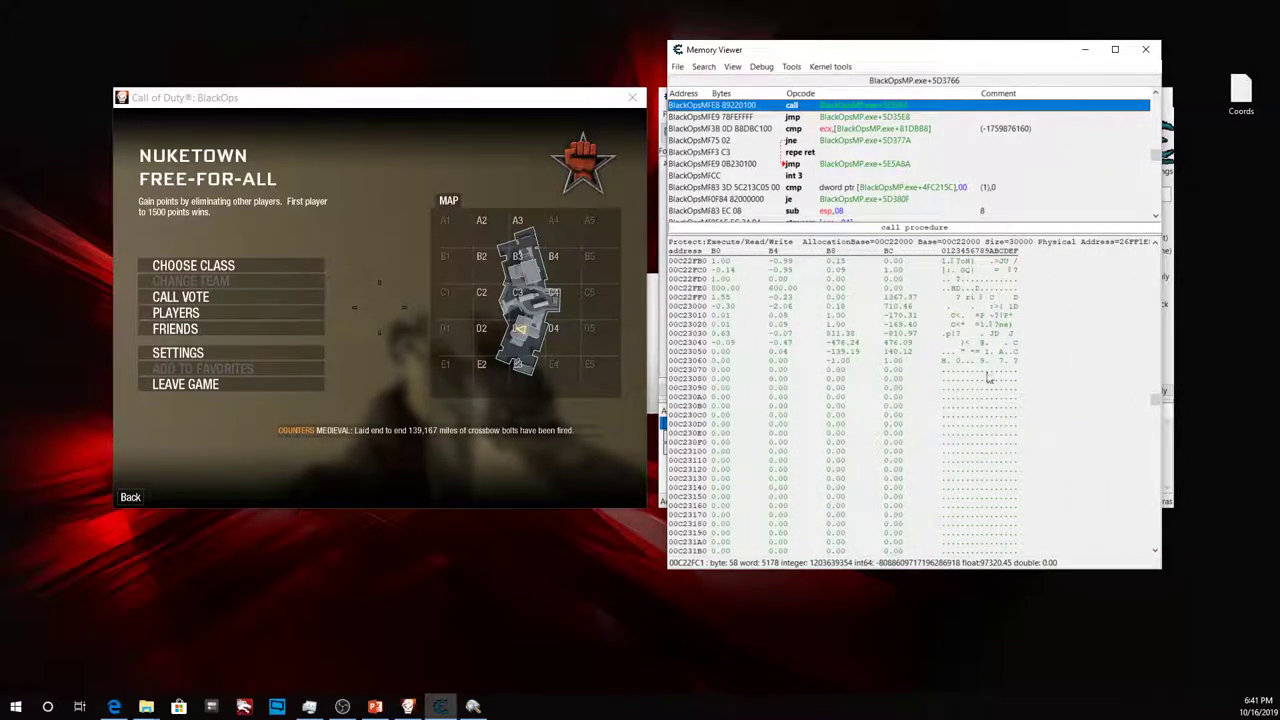
Select the float at 00C22FB0, resume the match to watch it while moving the aim, and pause.
left_click(718, 261)
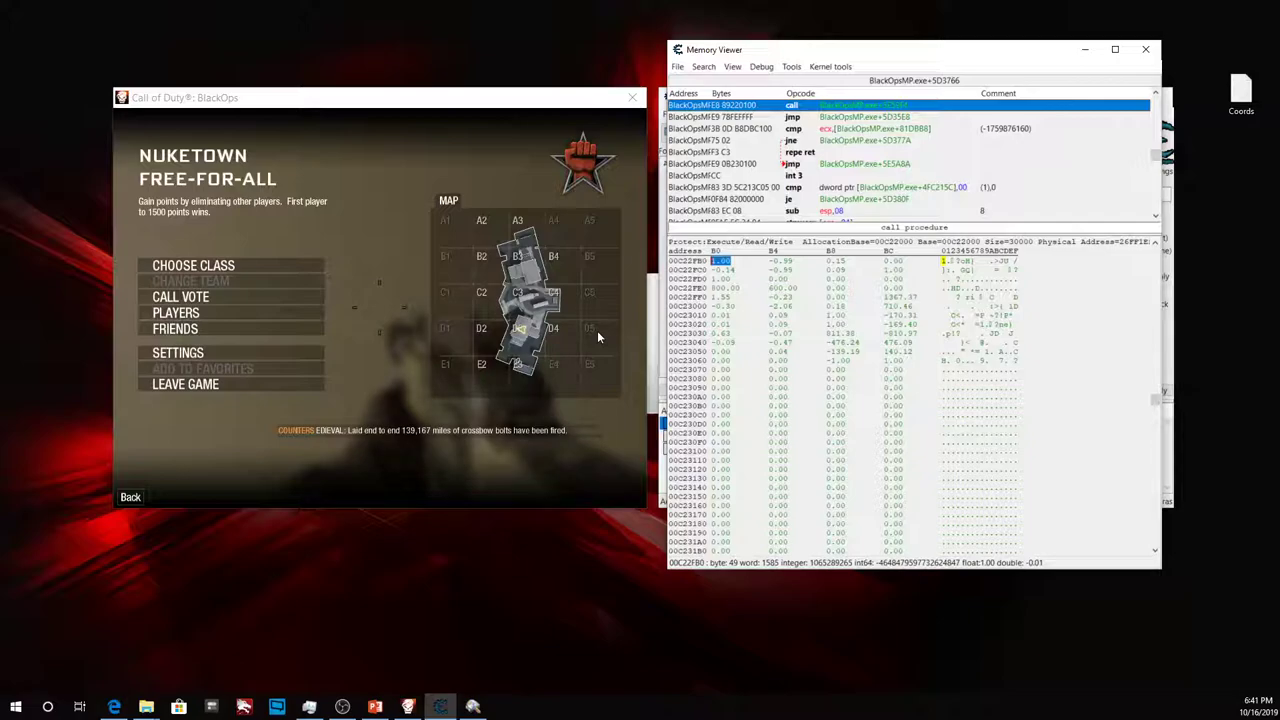
left_click(584, 258)
key("Escape")
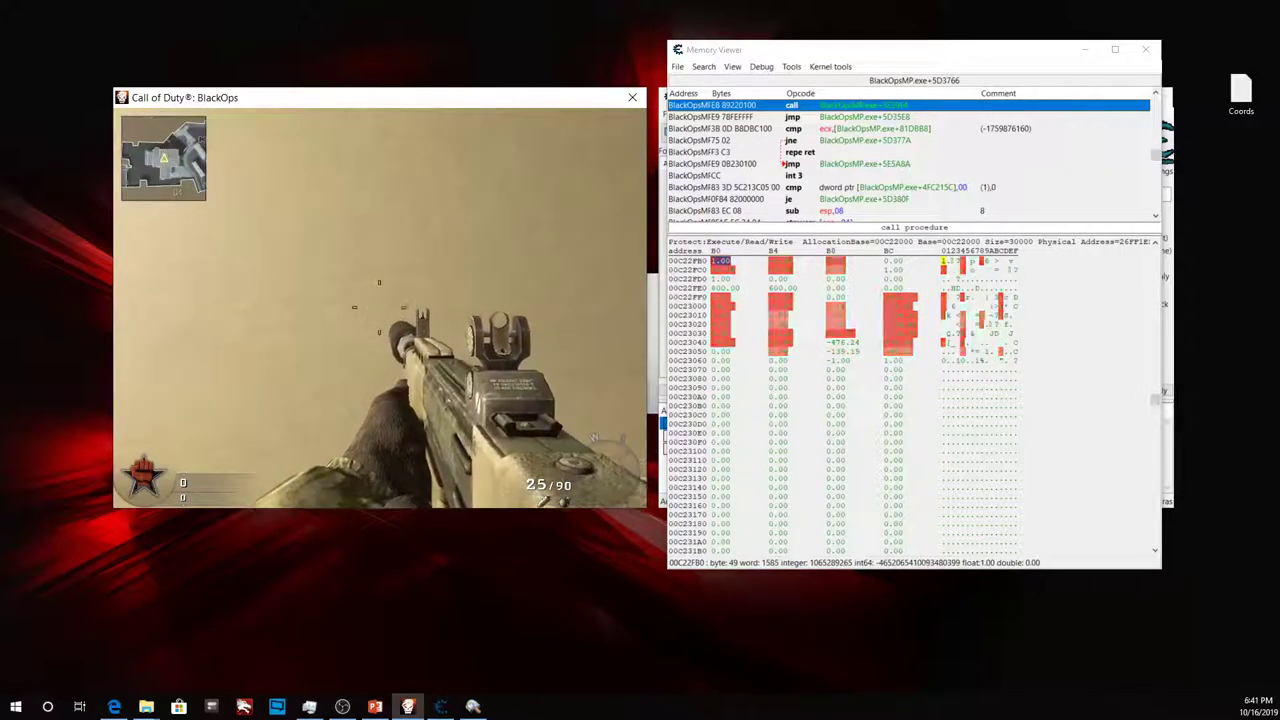
key("Escape")
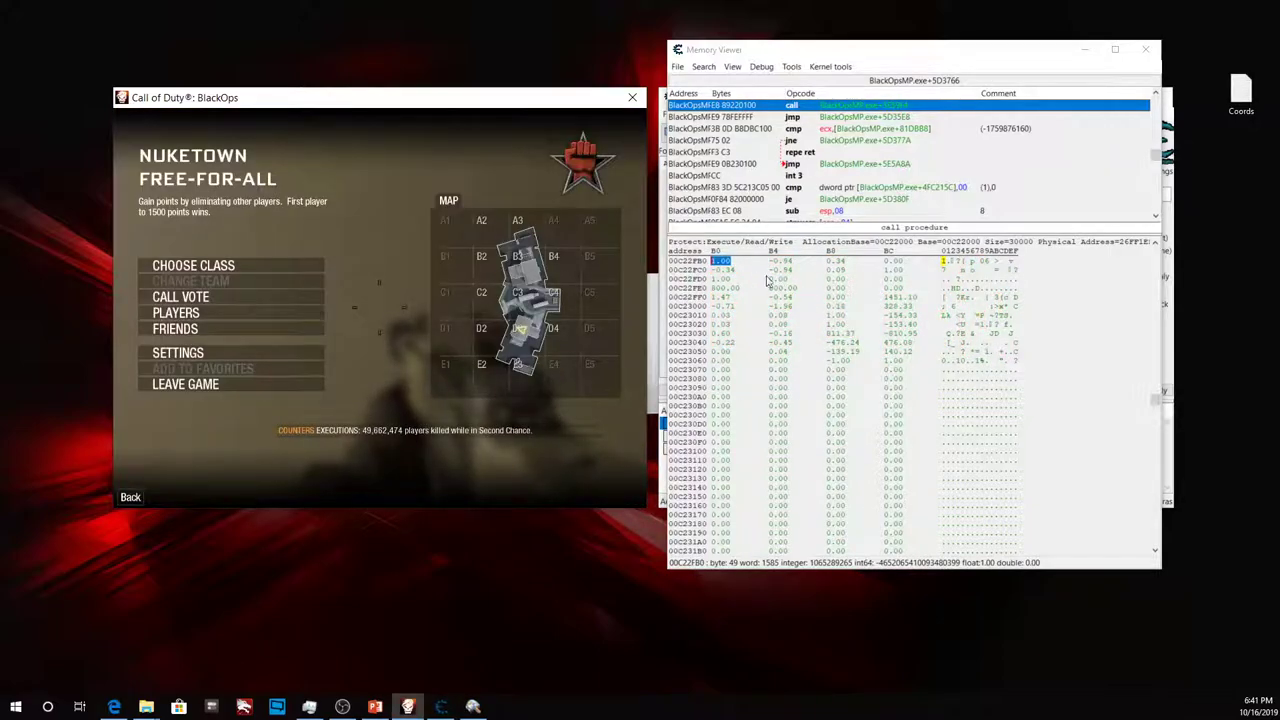
Minimize the Memory Viewer and set the description of address 00C22FB0 to Pitch.
left_click(1085, 50)
double_click(738, 424)
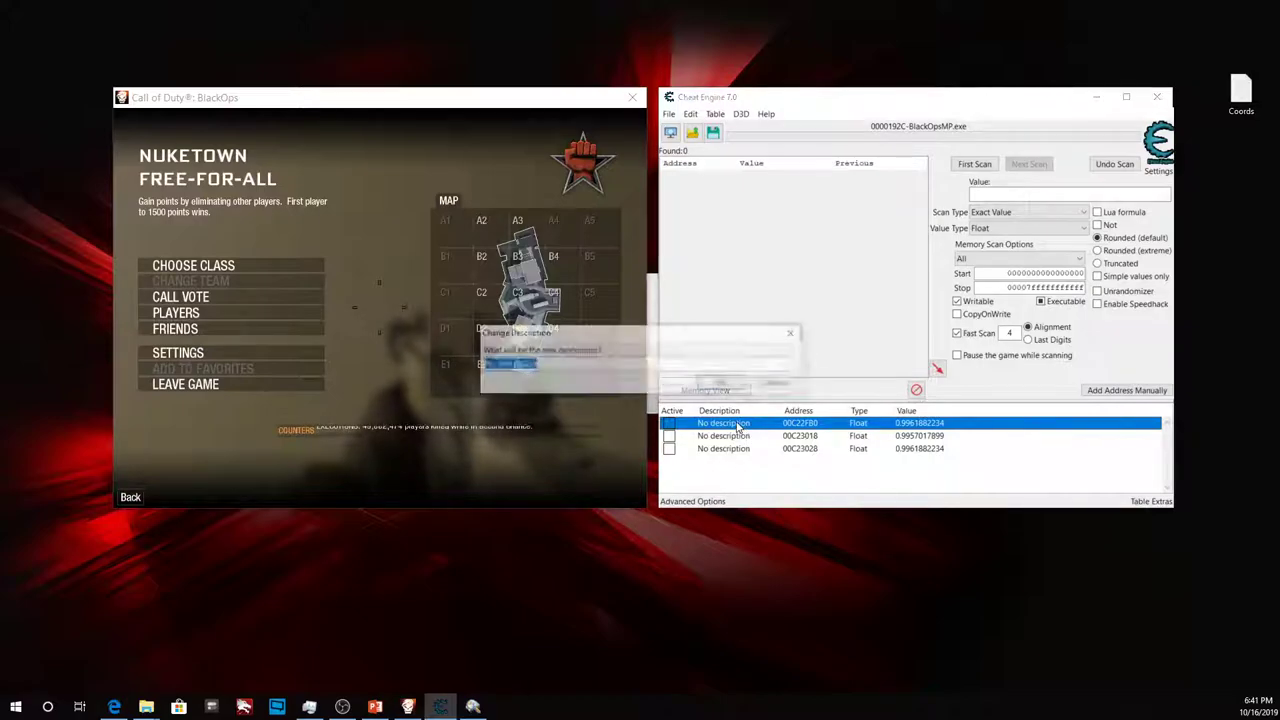
type("Pitch")
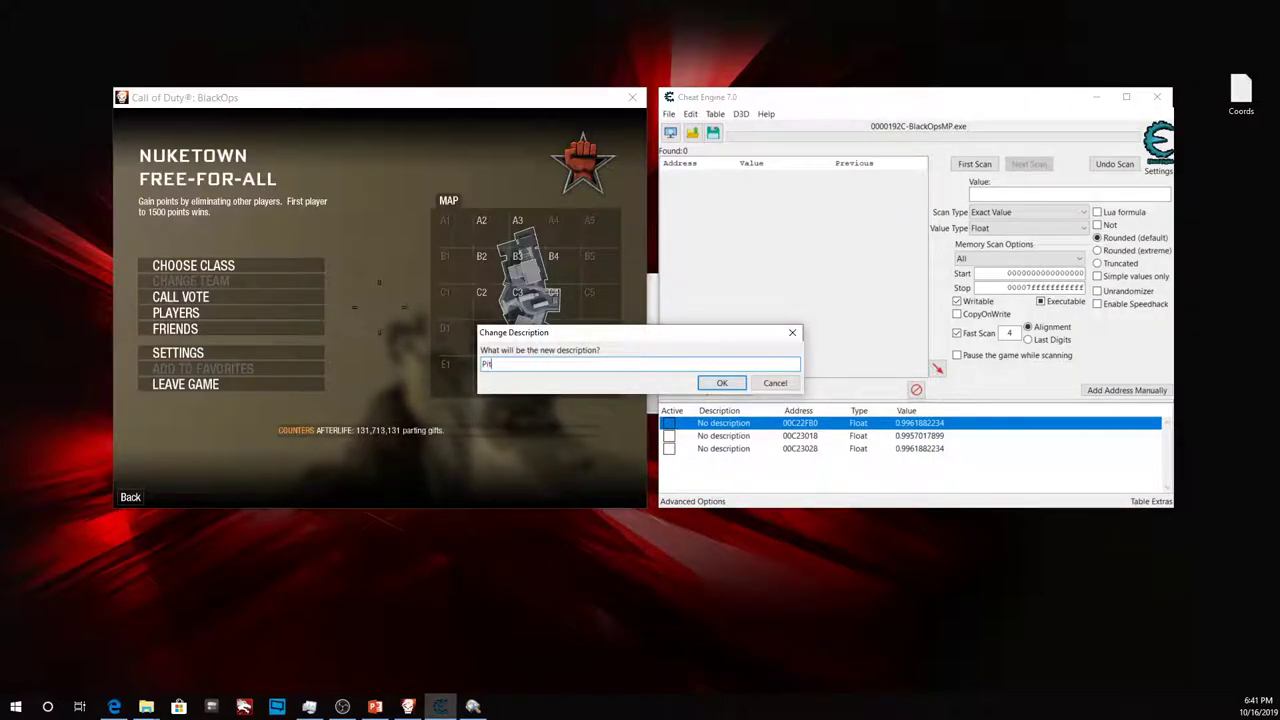
left_click(722, 383)
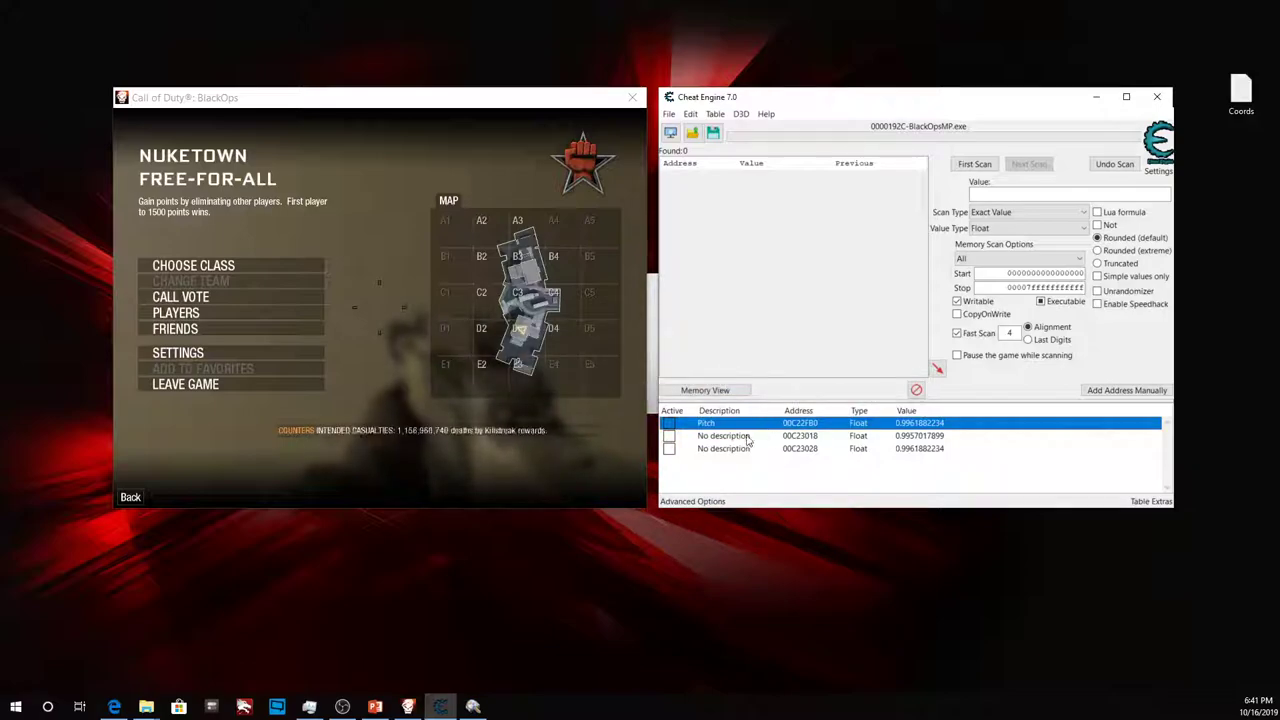
Delete the two undescribed addresses, 00C23018 and 00C23028, from the address list.
left_click(752, 436)
key("shift+Down")
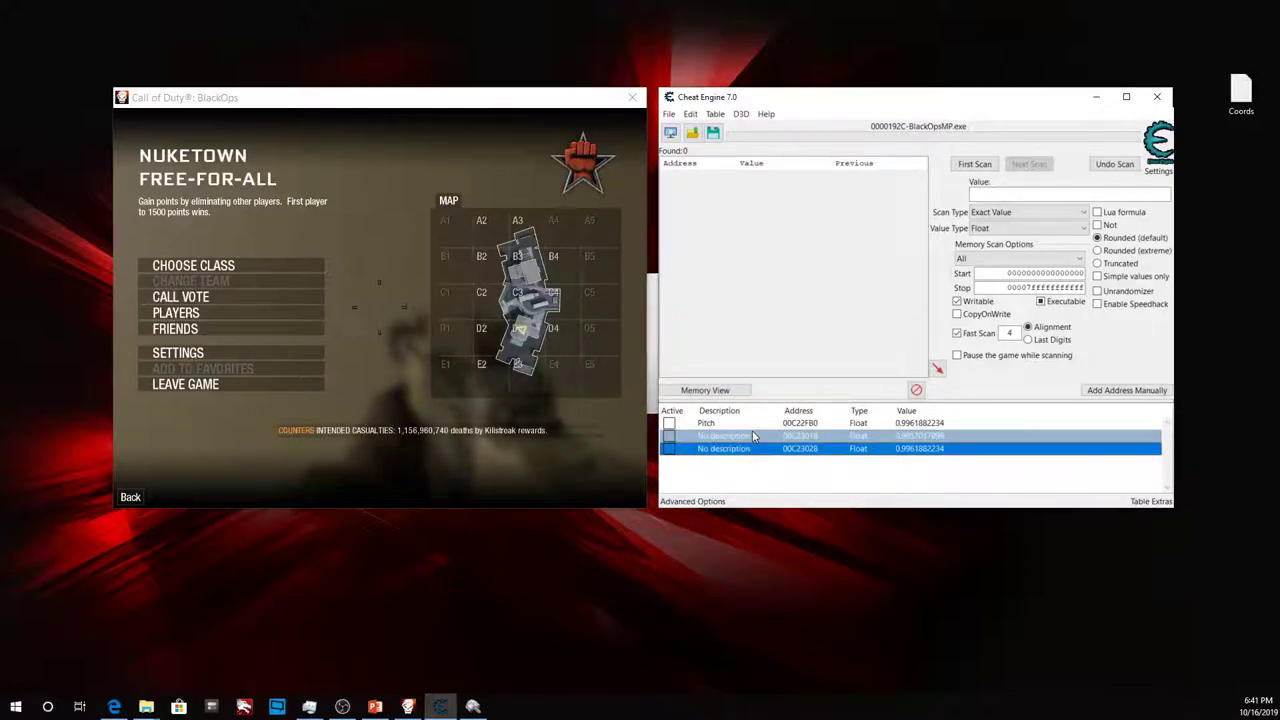
right_click(767, 451)
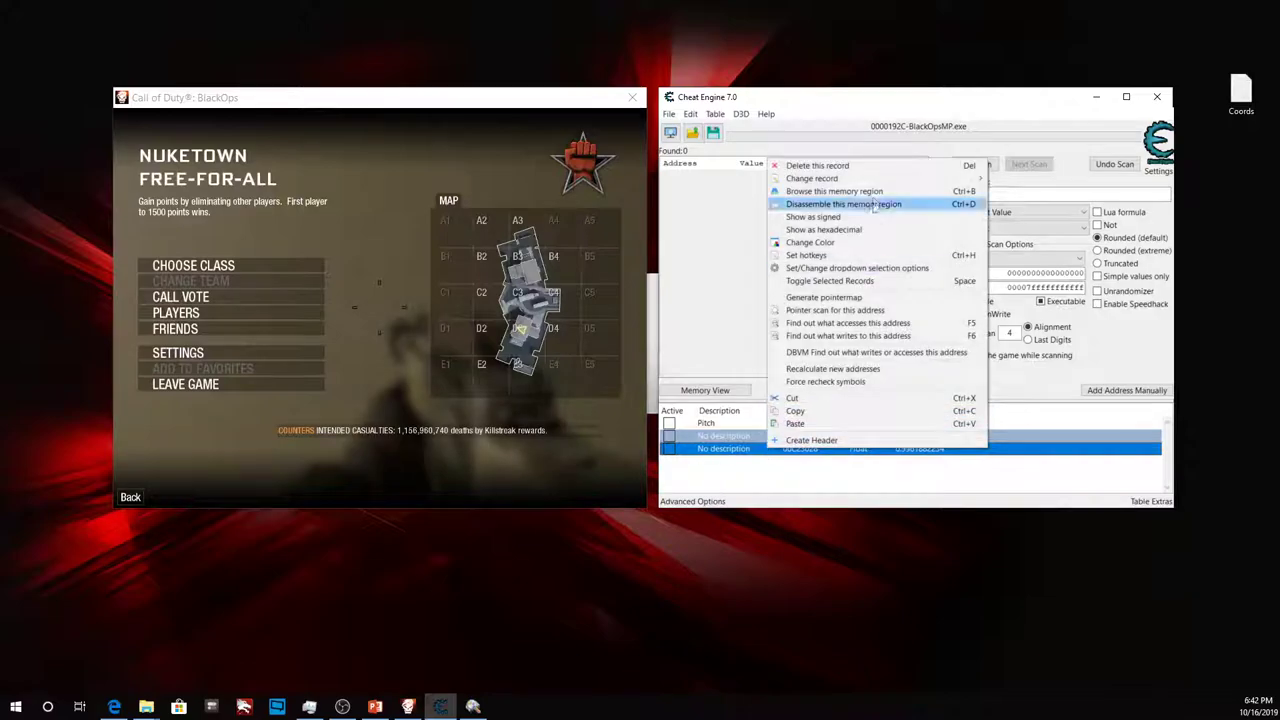
left_click(868, 167)
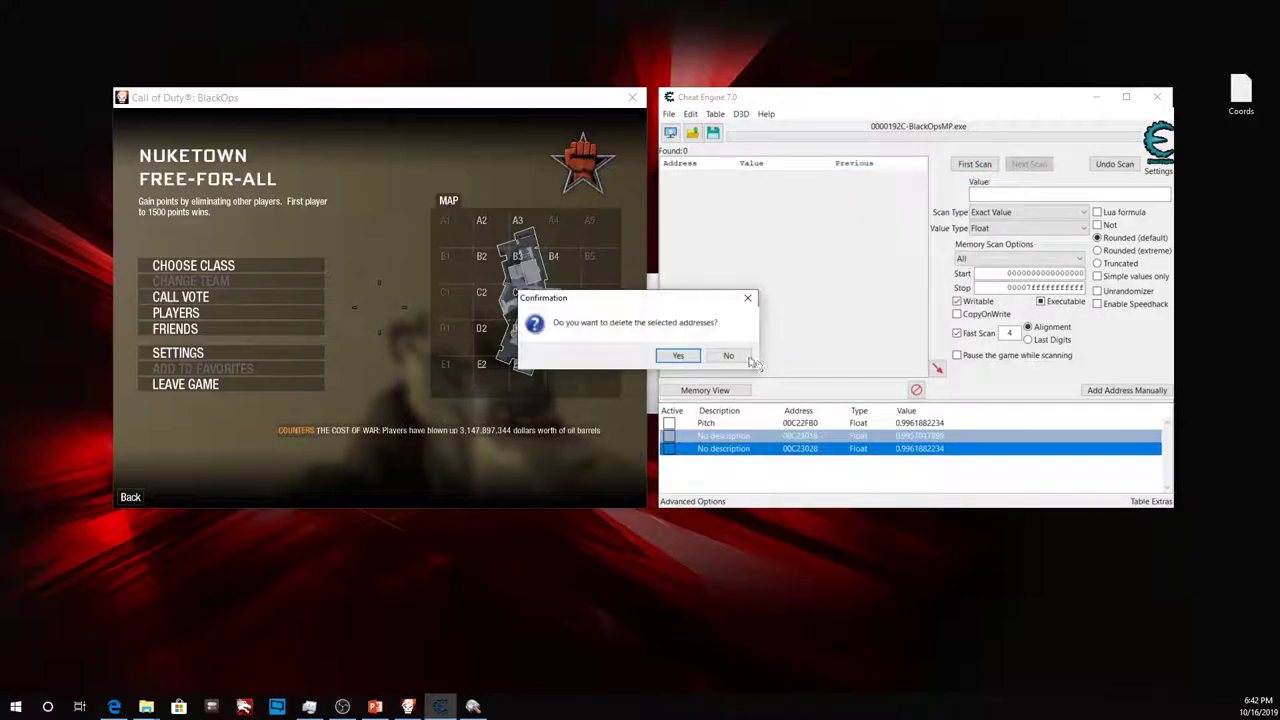
left_click(675, 356)
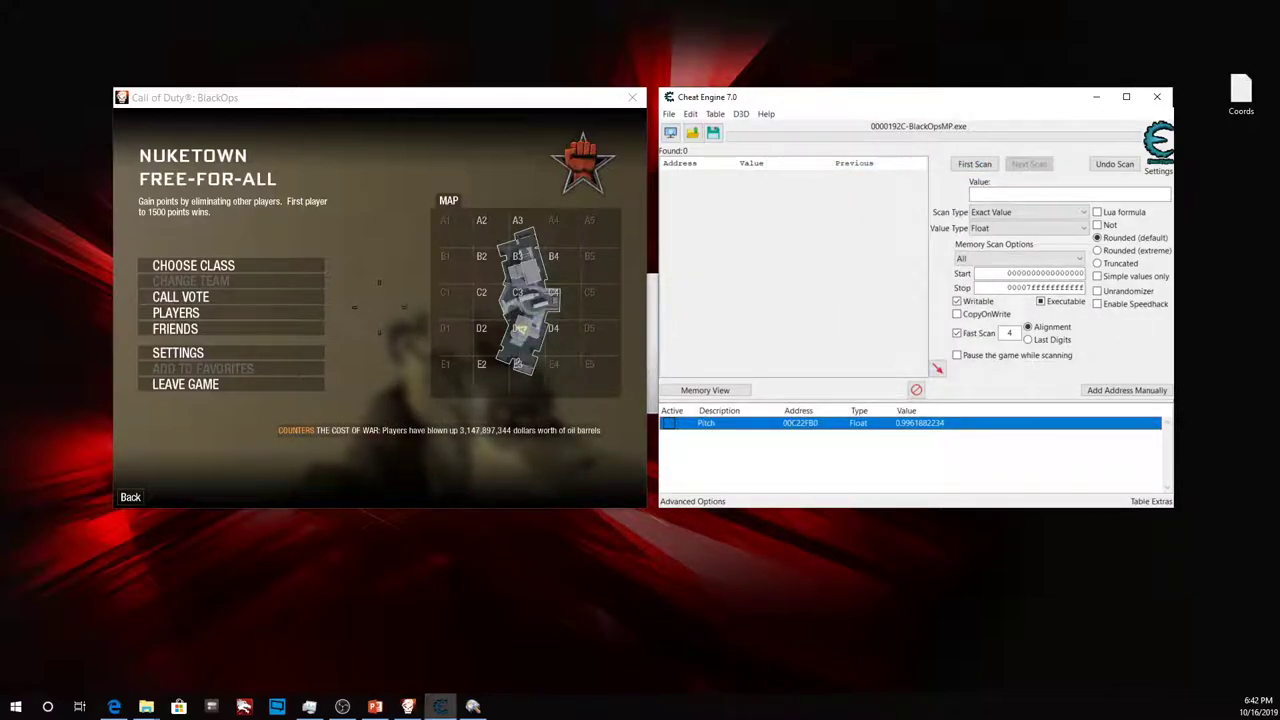
Browse the Pitch address's memory region in a restored-size window and watch its floats while moving the view in the resumed match, ending paused.
key("ctrl+b")
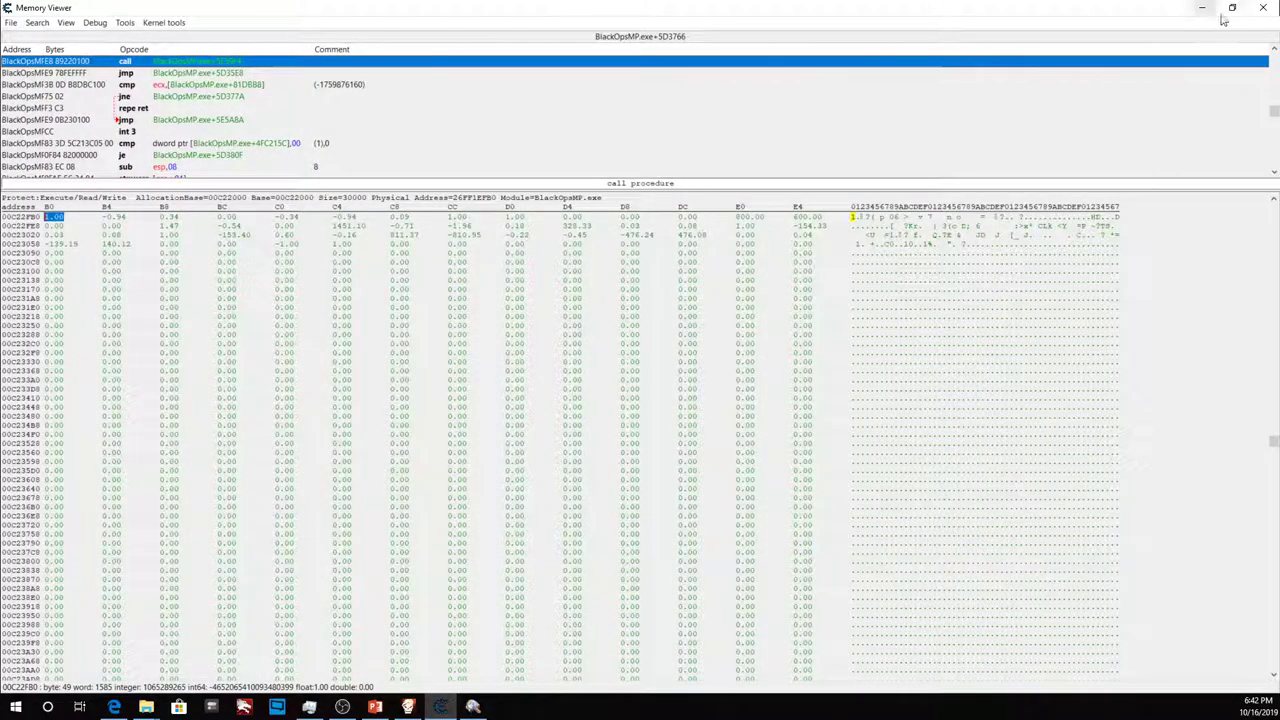
left_click(1232, 10)
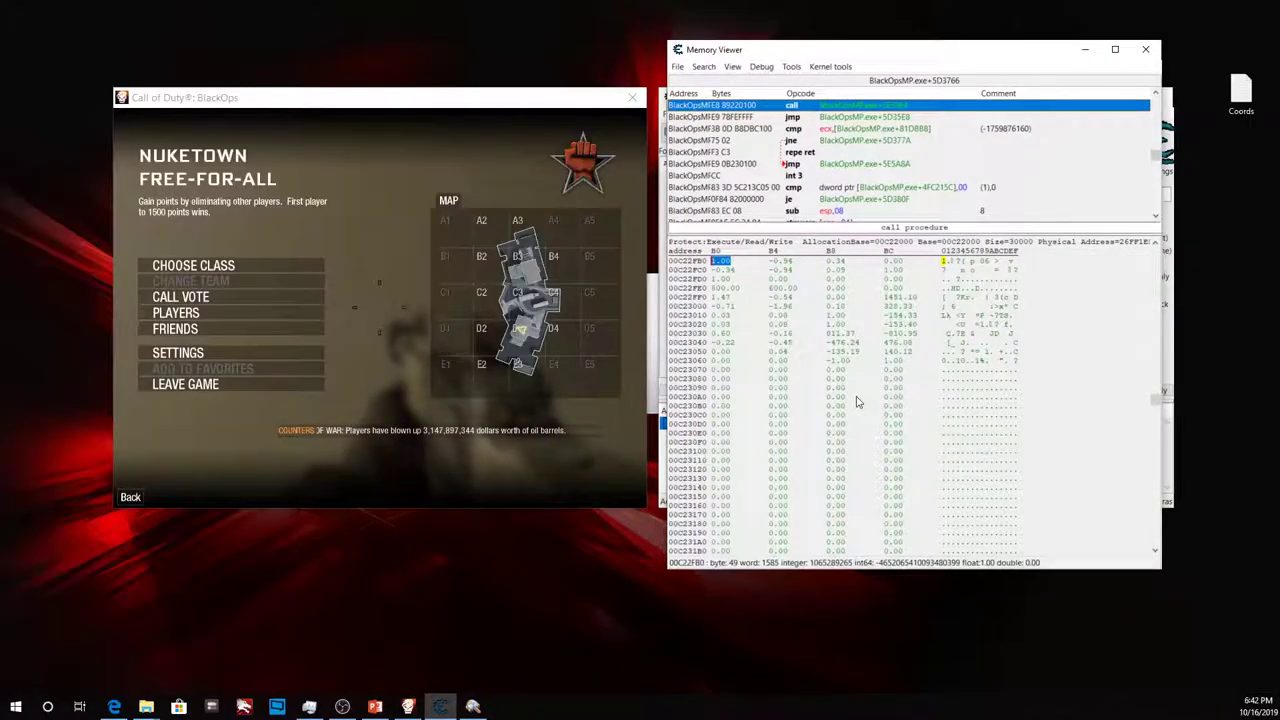
left_click(535, 352)
key("Escape")
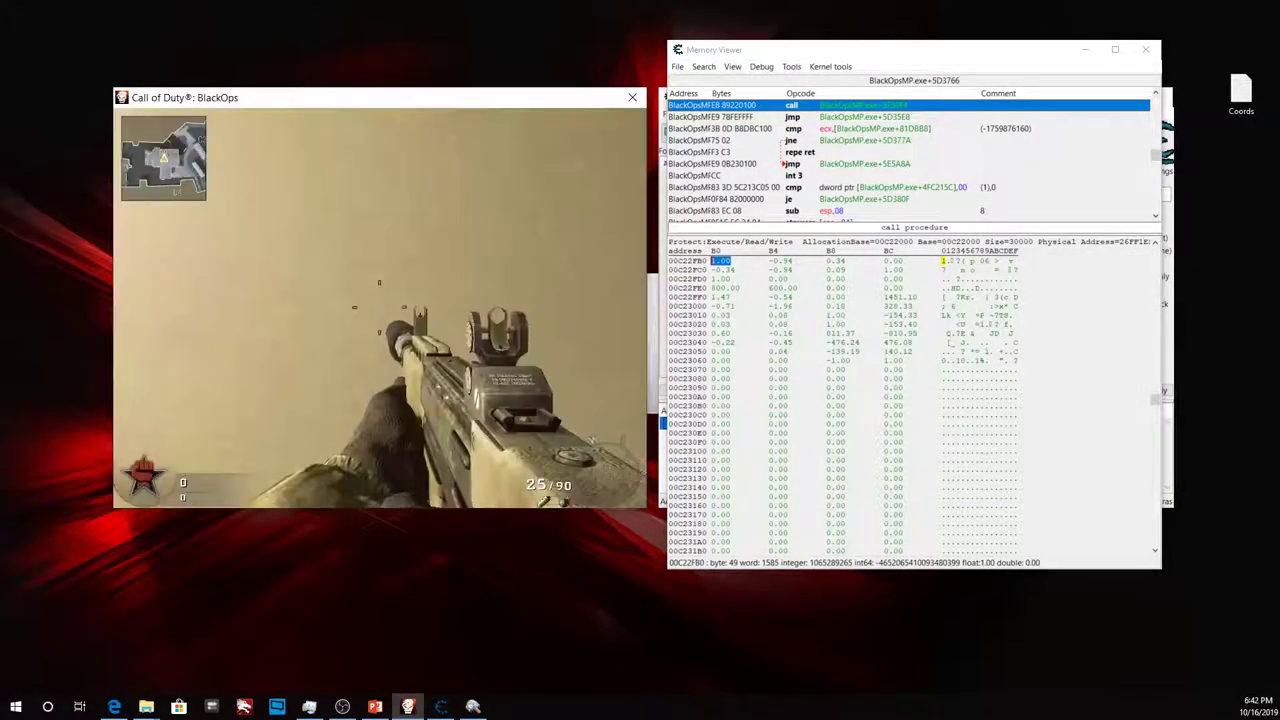
key("w")
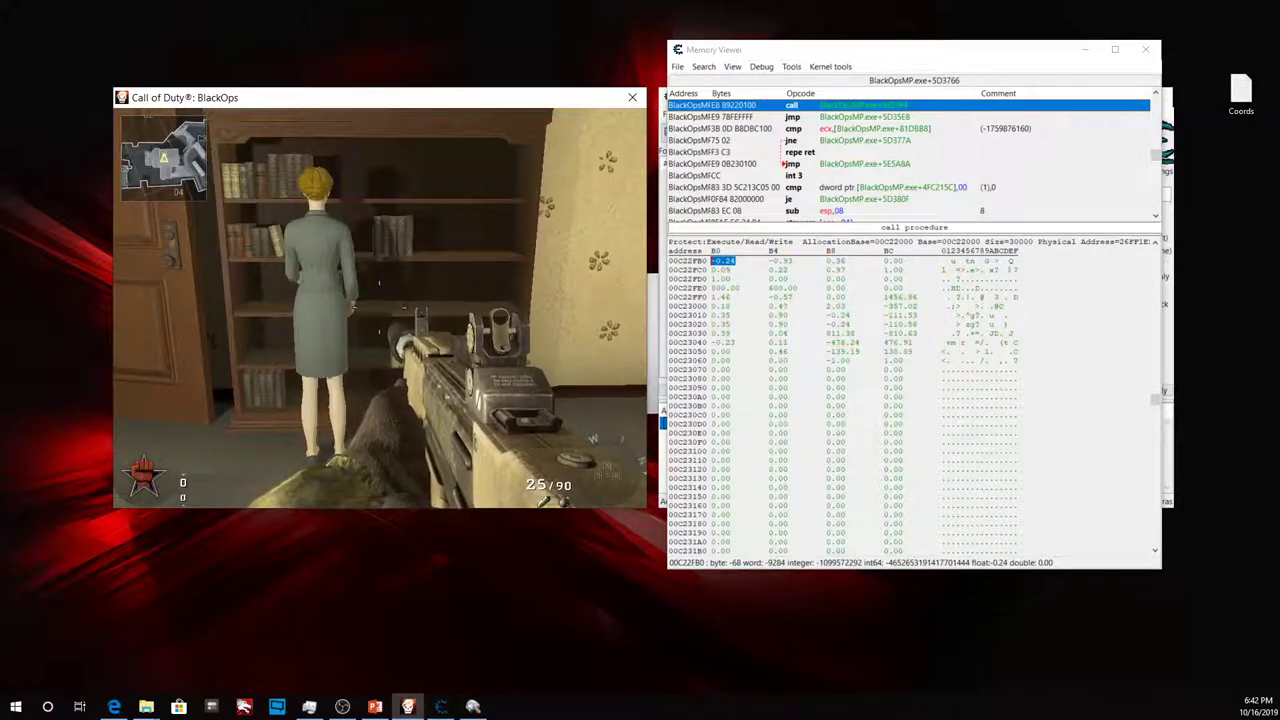
key("d")
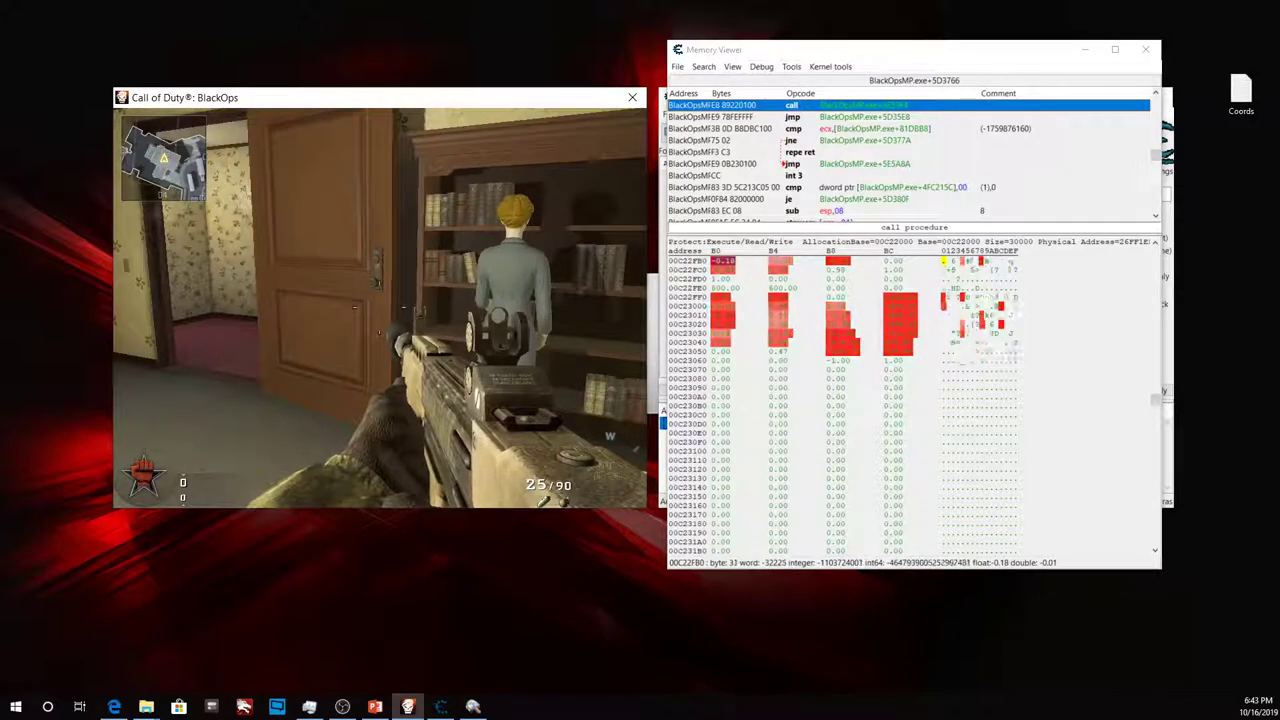
key("Escape")
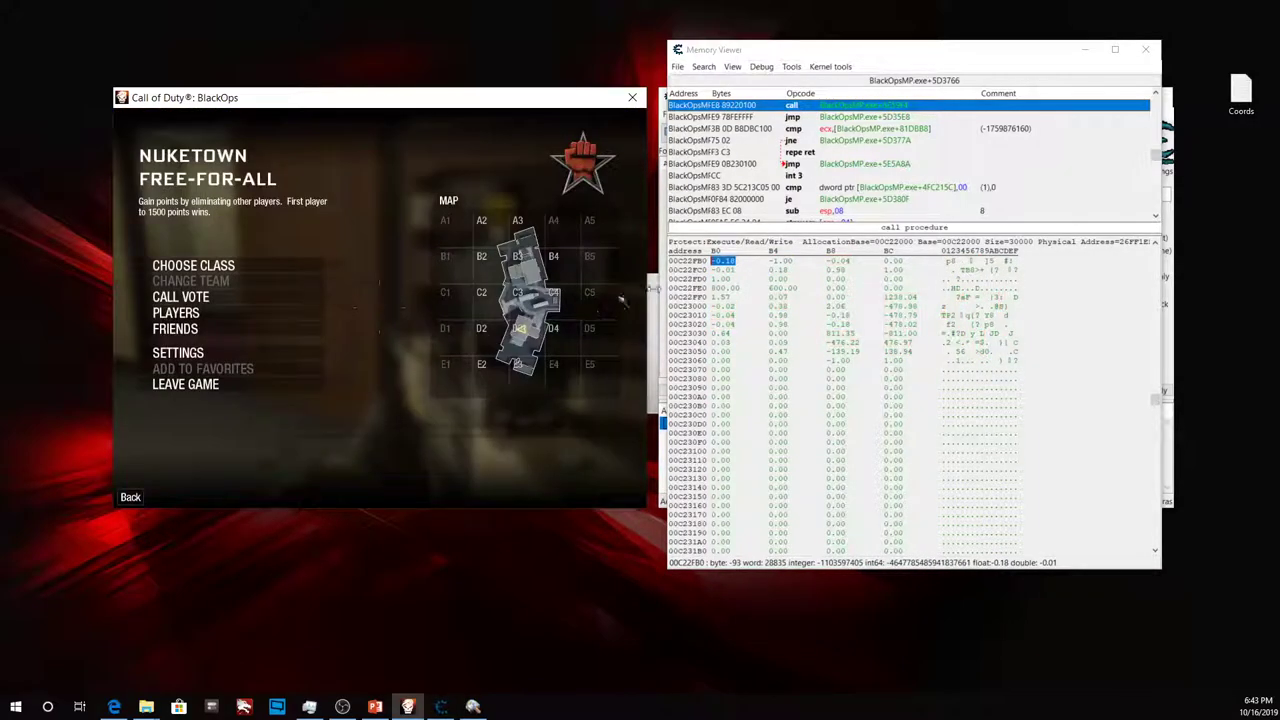
Select the float at 00C22FB4, resume the match to watch it while turning the view sideways, and pause.
left_click(785, 262)
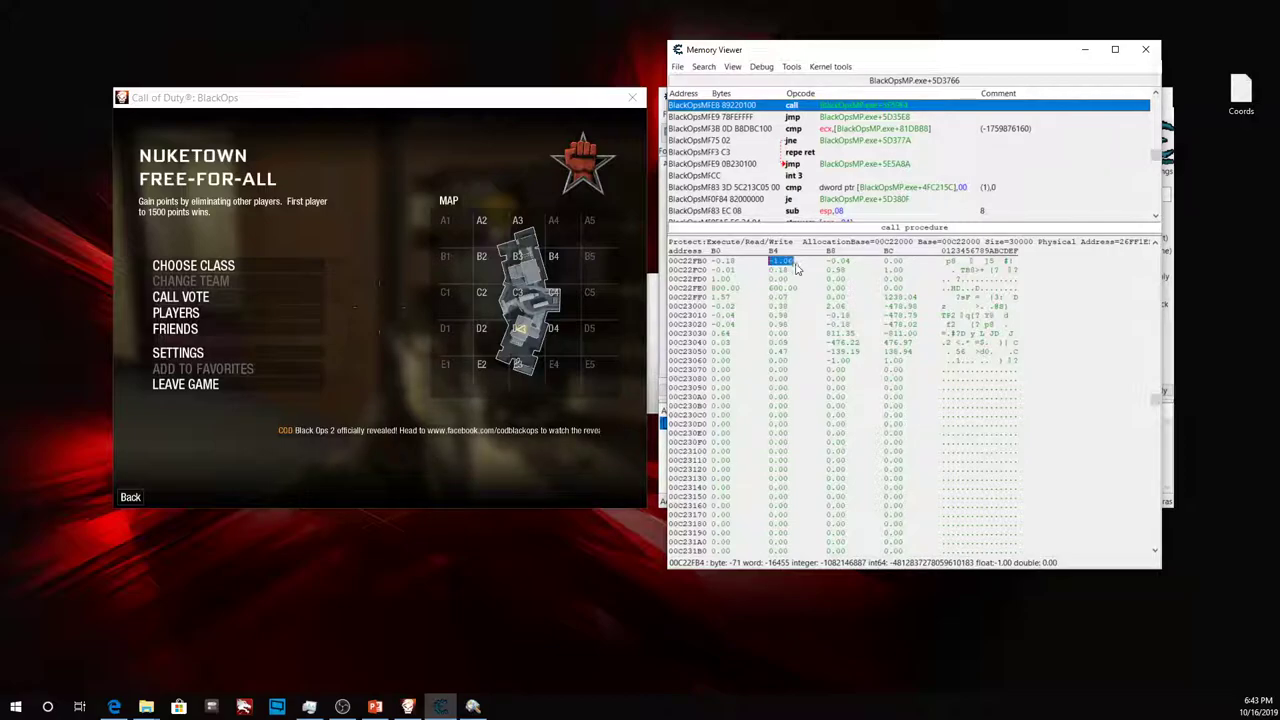
left_click(521, 273)
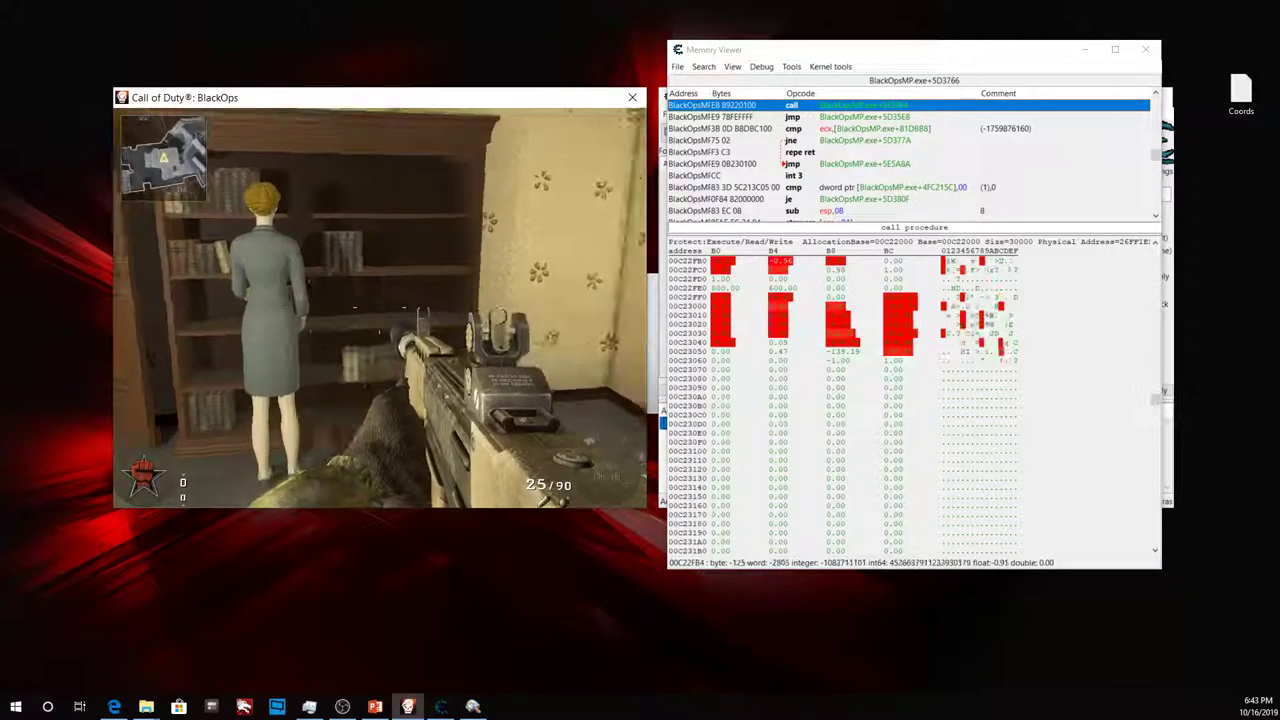
mouse_move(380, 300)
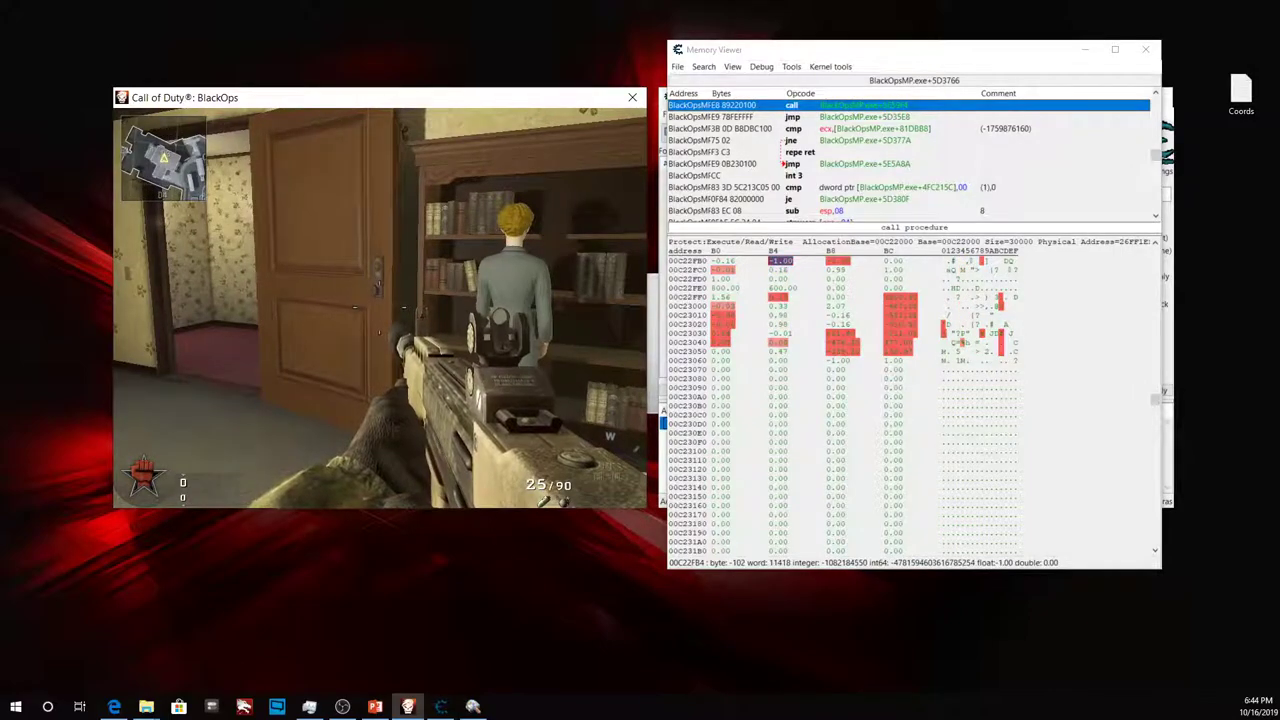
key("Escape")
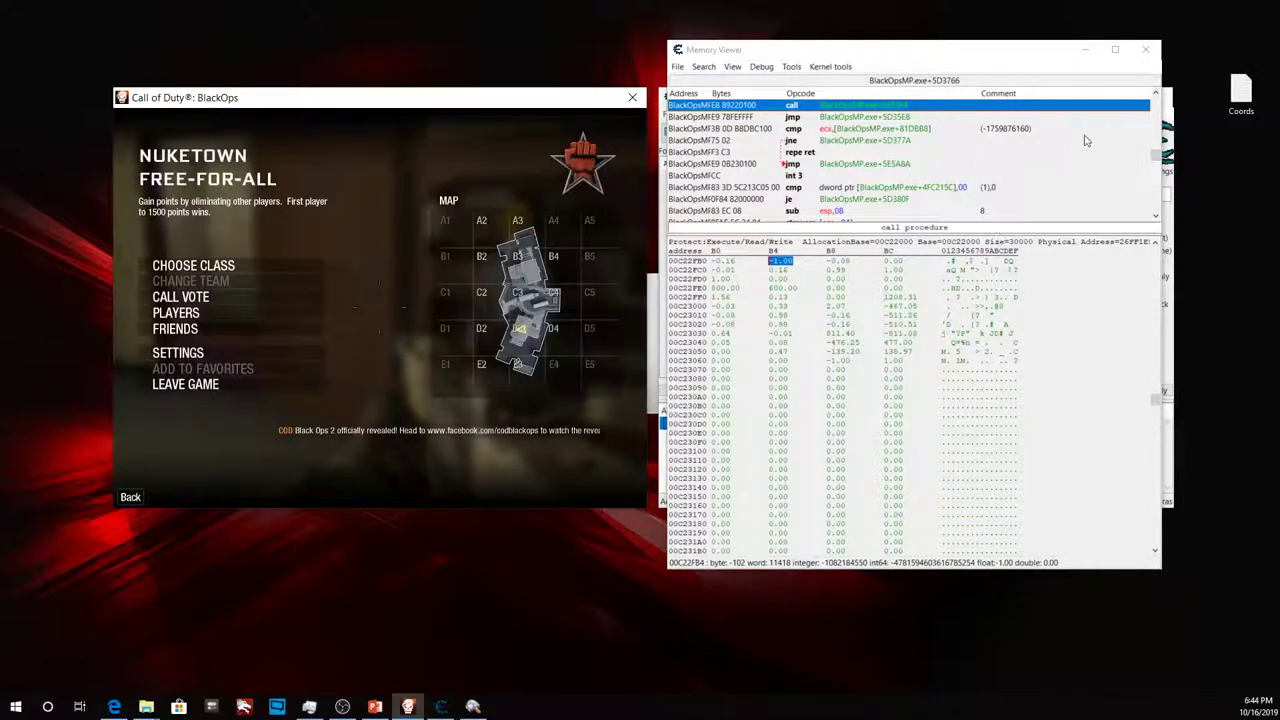
Add address 00C22FB4 from the memory region to the address list.
right_click(791, 263)
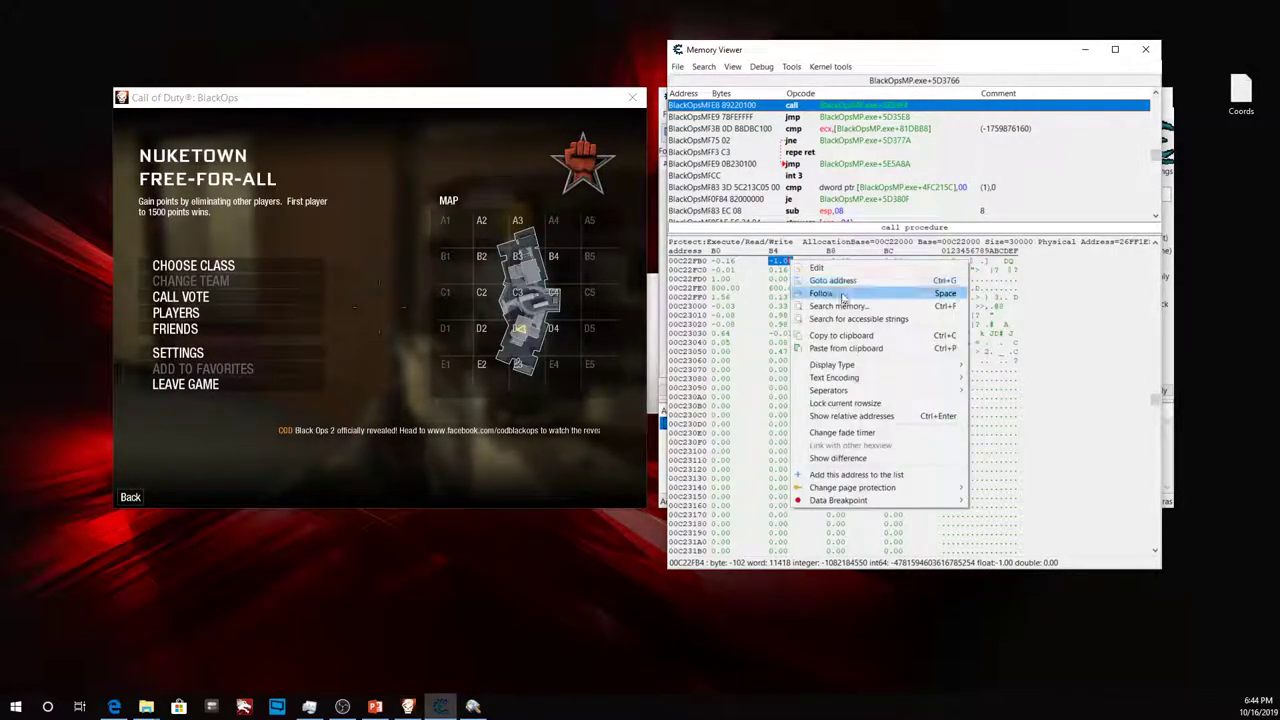
left_click(856, 474)
left_click(601, 412)
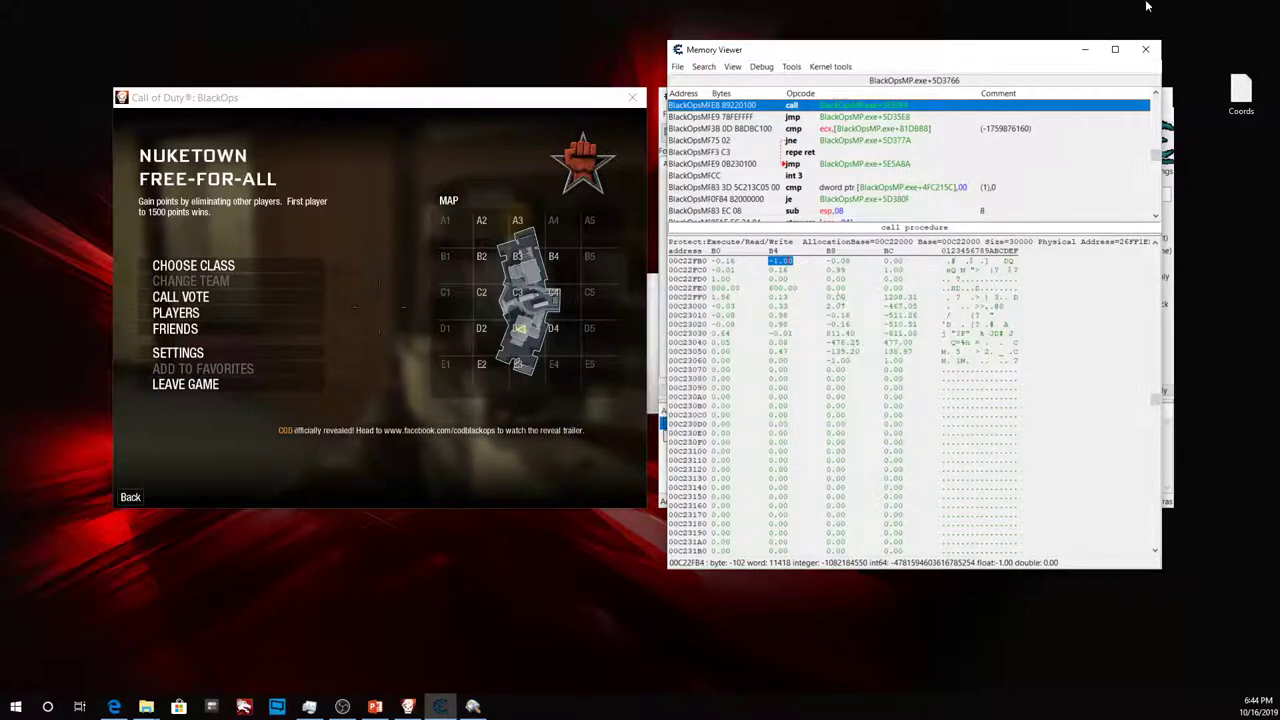
Minimize the Memory Viewer and set the description of address 00C22FB4 to Yaw.
left_click(1089, 49)
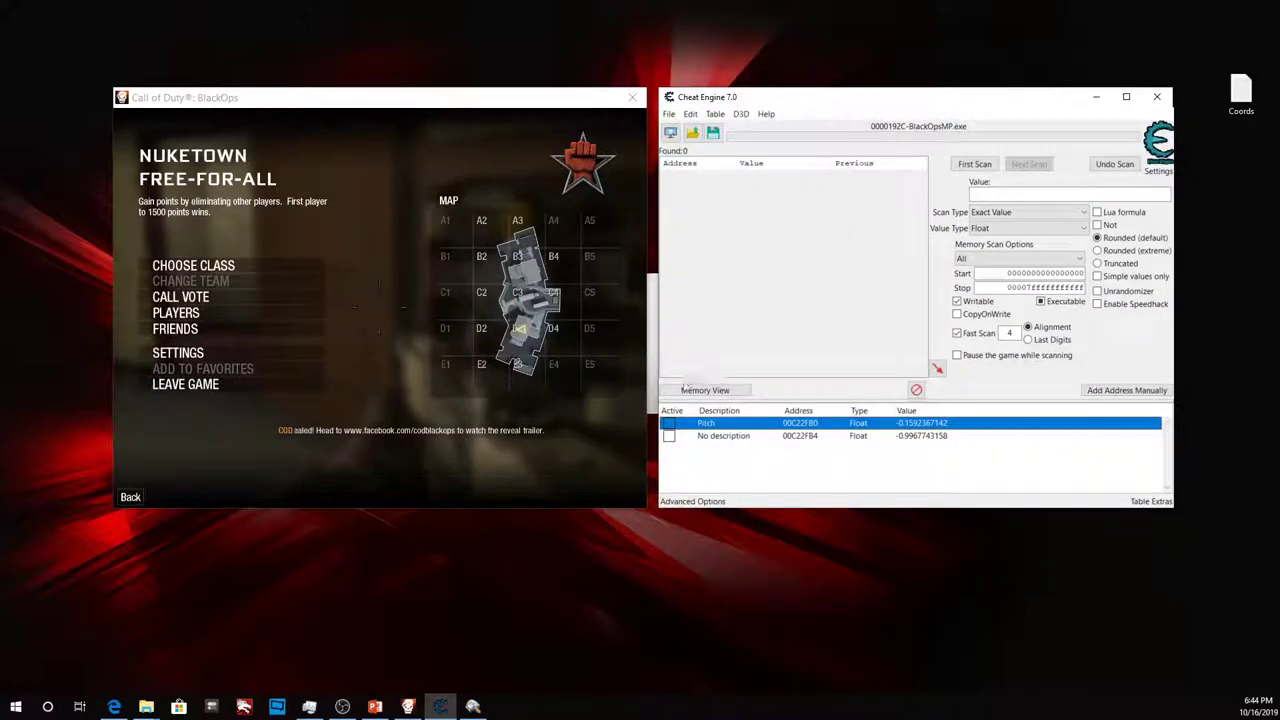
double_click(722, 437)
type("Yaw")
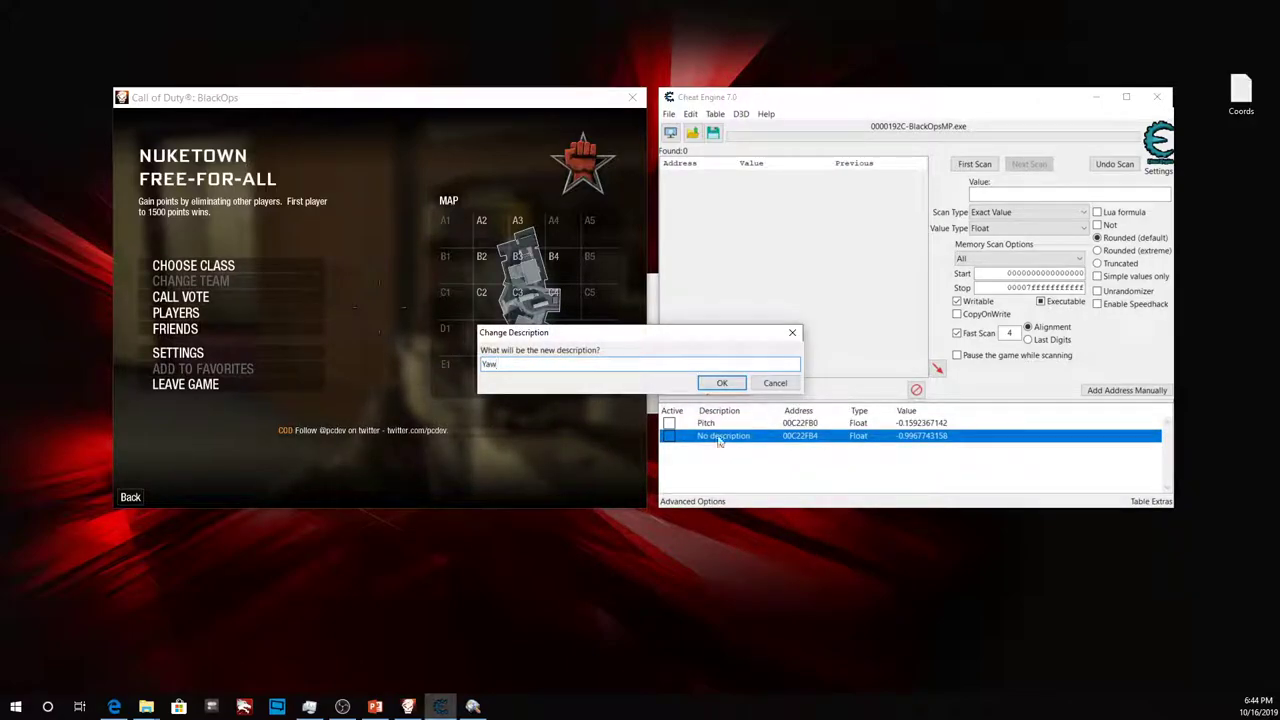
left_click(721, 384)
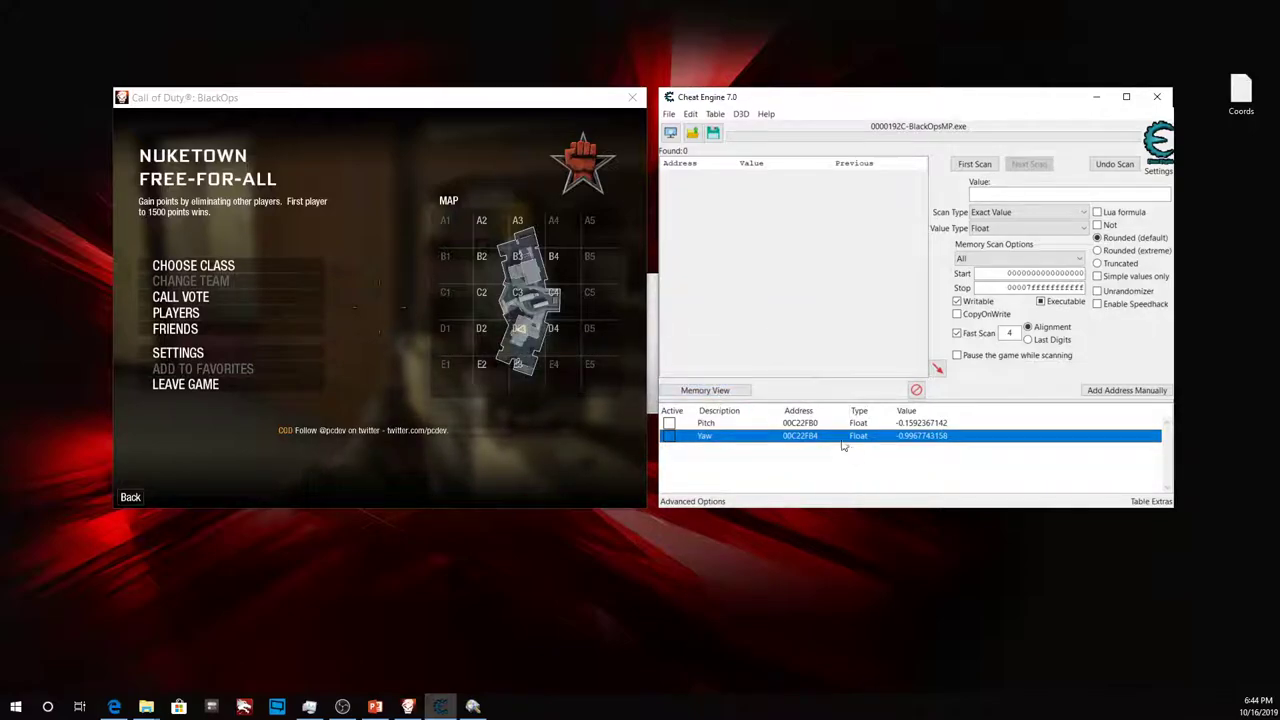